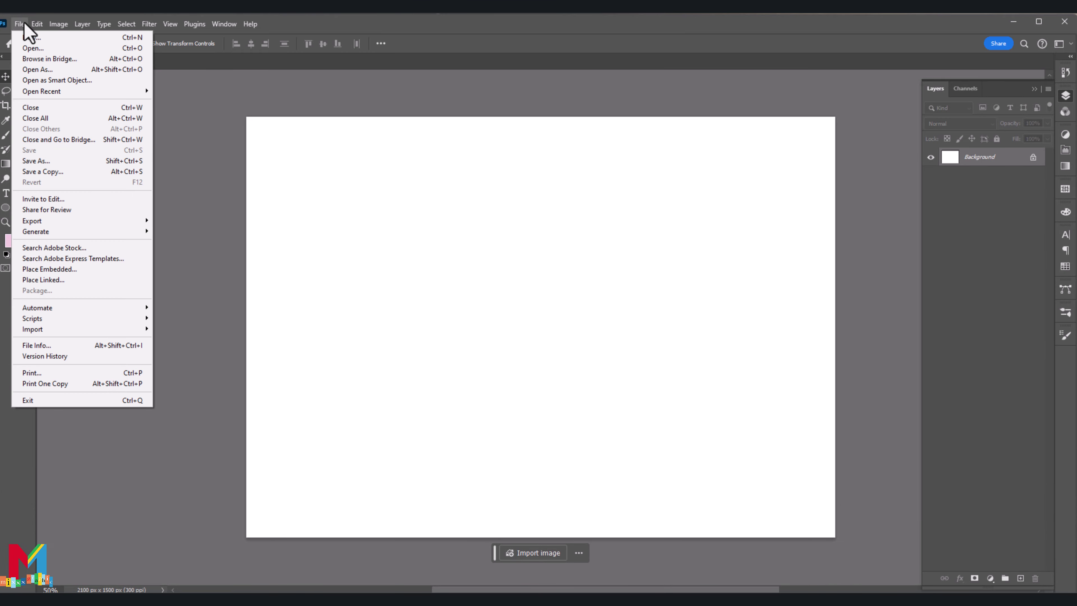
Place perfuim2 as an embedded image, scaled down and centred above the white Background
click(83, 271)
click(133, 130)
double_click(133, 131)
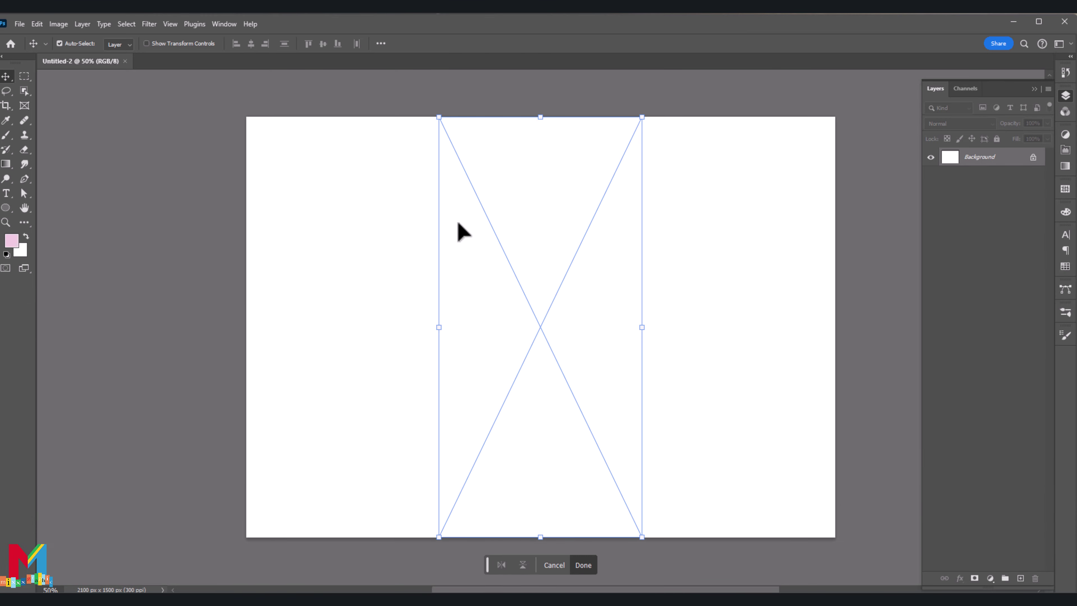
mouse_move(639, 327)
mouse_down()
mouse_move(551, 340)
mouse_move(600, 332)
mouse_move(582, 348)
mouse_up()
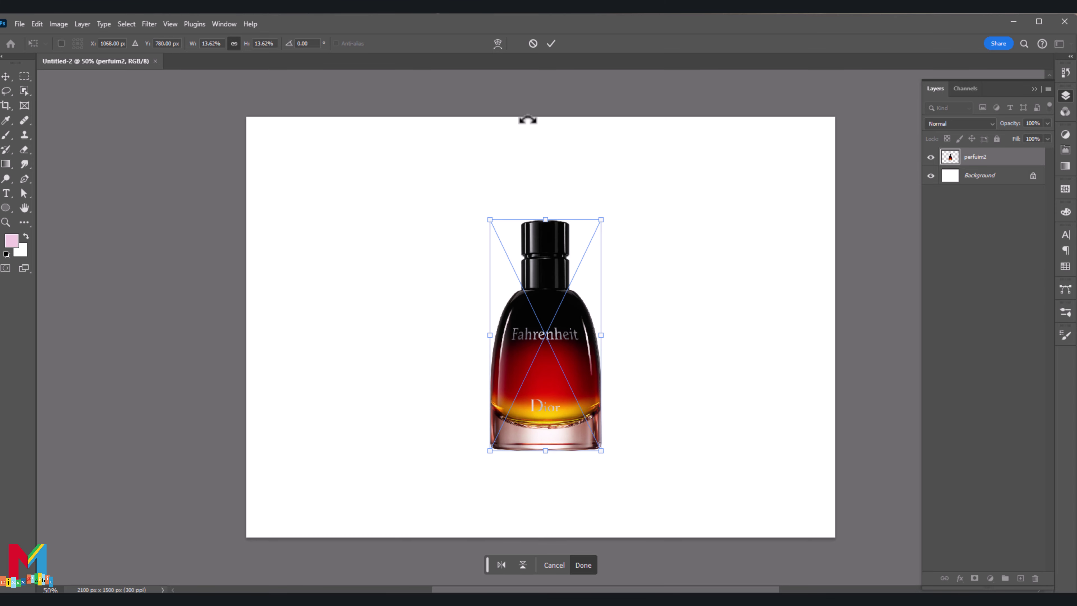
click(551, 43)
click(972, 180)
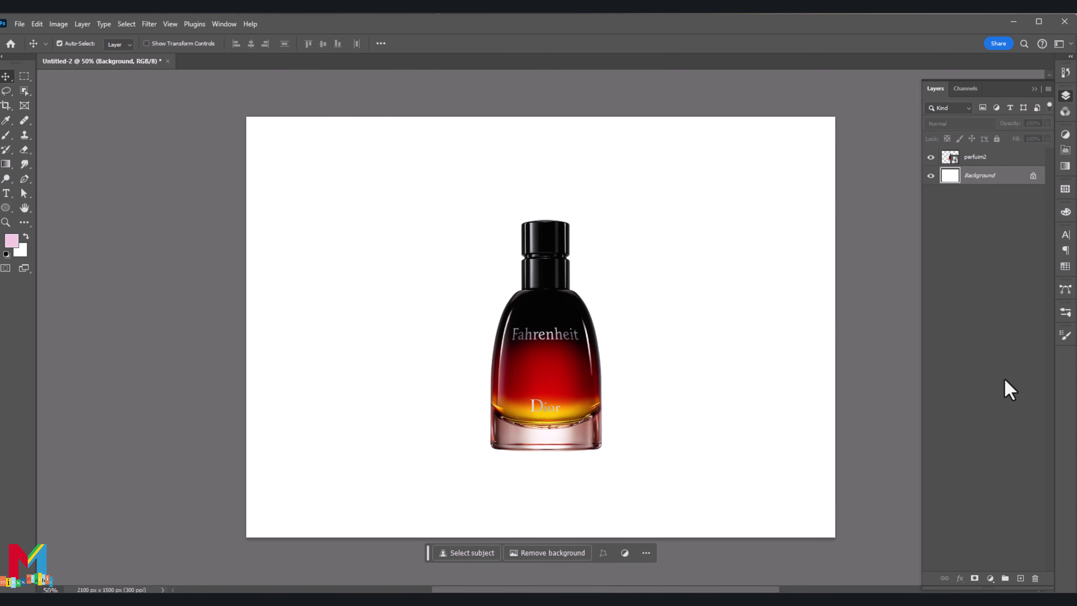
Add a dark red Solid Color fill layer and hide the perfuim2 bottle layer
click(991, 578)
click(1012, 382)
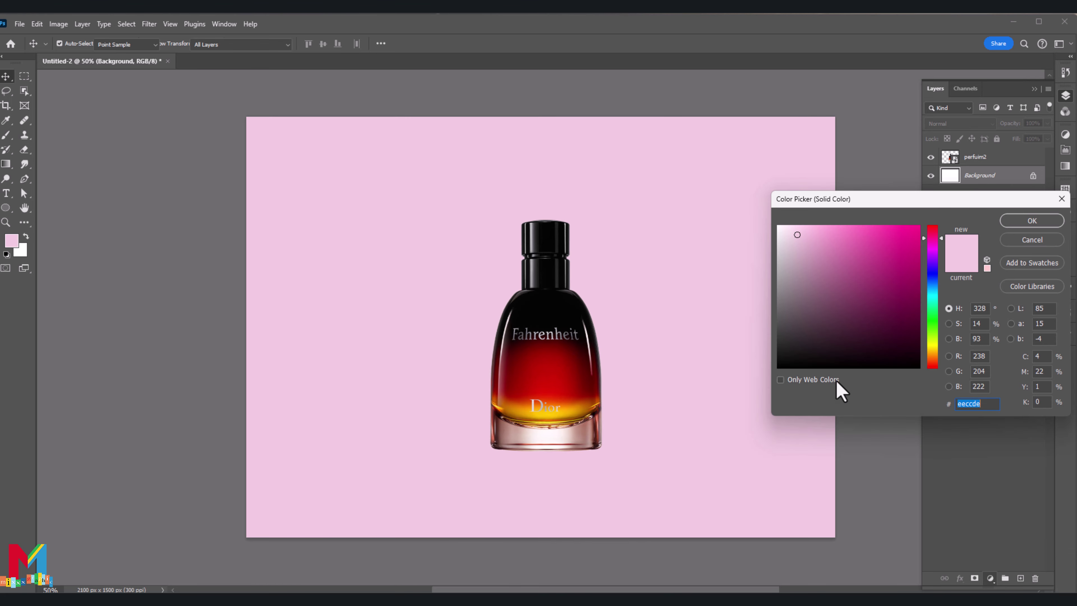
click(558, 374)
drag(909, 272, 921, 316)
click(1003, 222)
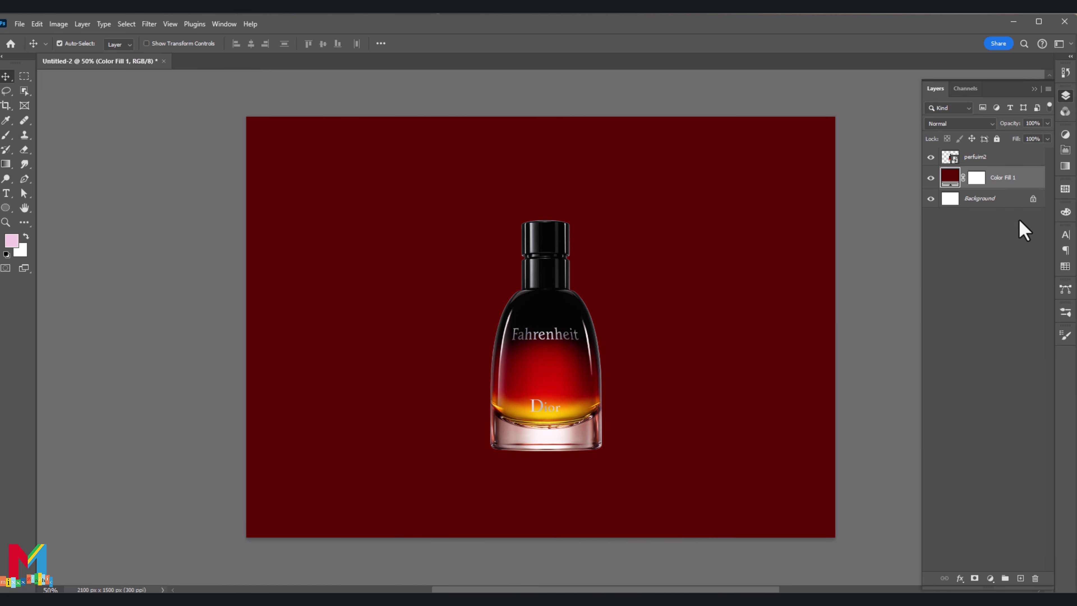
click(930, 156)
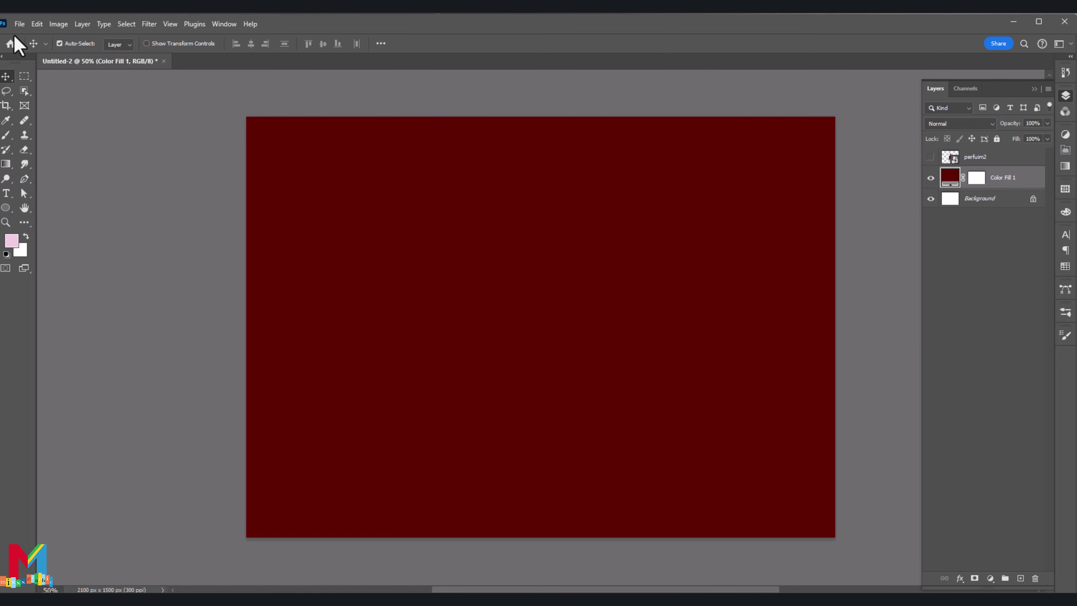
Place the adaee9063f texture, move it to the lower canvas and warp its top edge into a curve
click(19, 24)
click(61, 272)
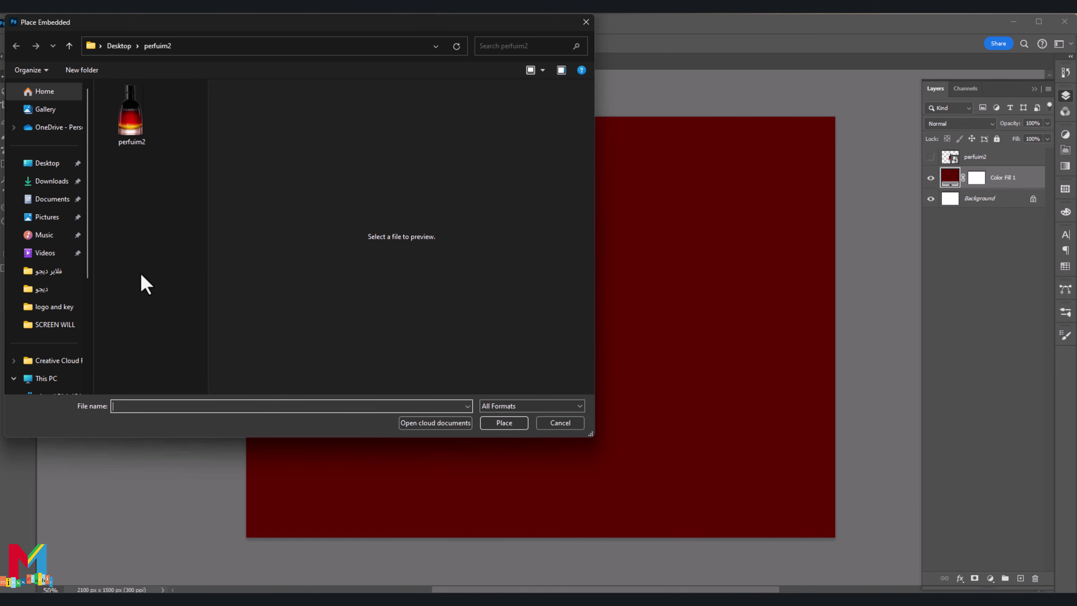
click(137, 193)
double_click(136, 193)
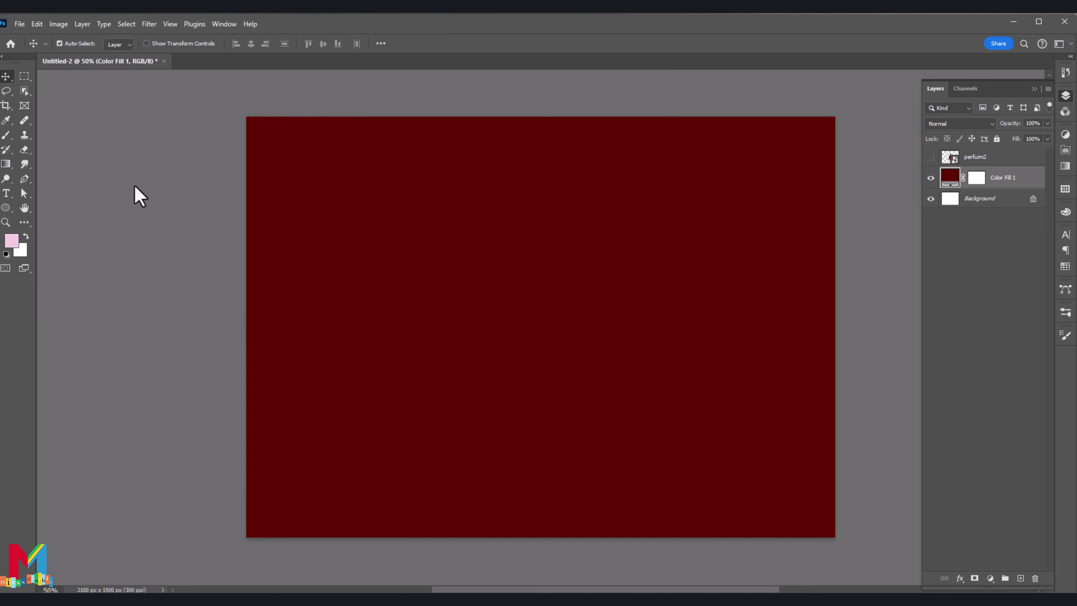
mouse_move(446, 356)
mouse_down()
mouse_move(439, 463)
mouse_move(444, 444)
mouse_up()
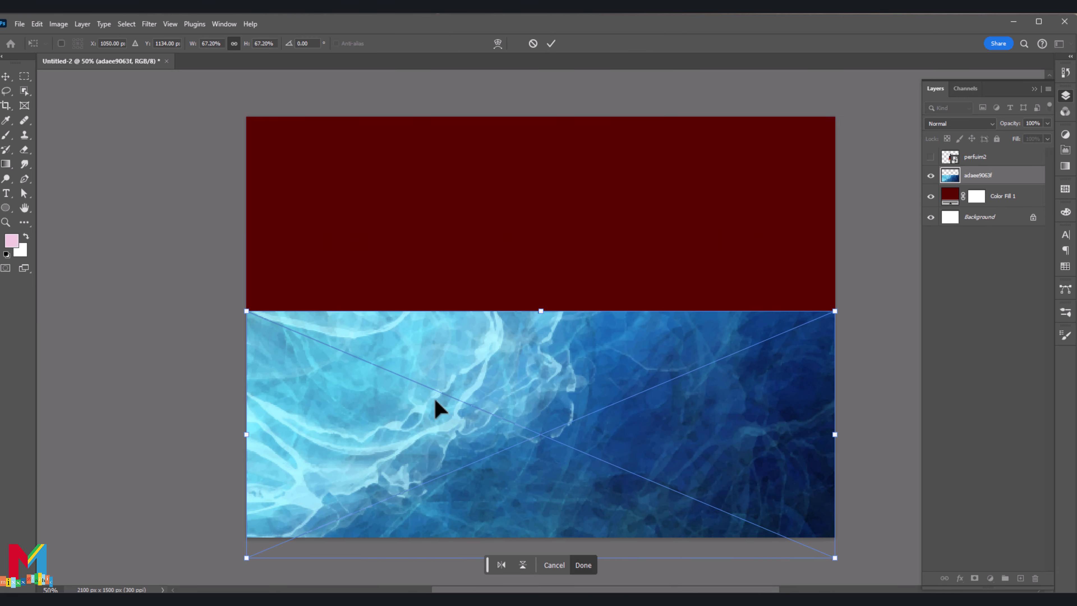
click(497, 43)
drag(537, 310, 530, 345)
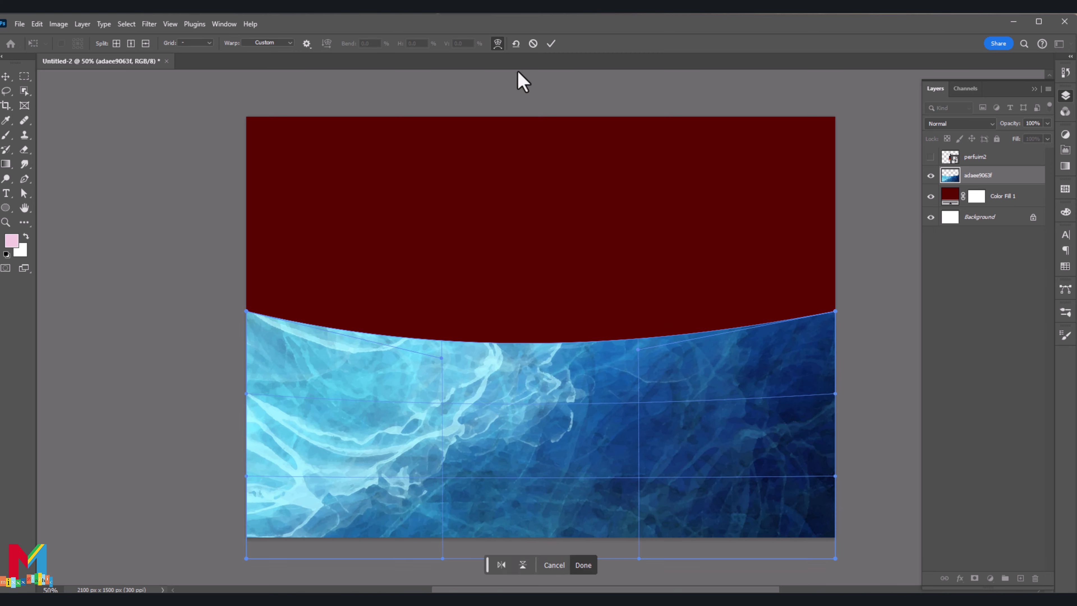
click(556, 44)
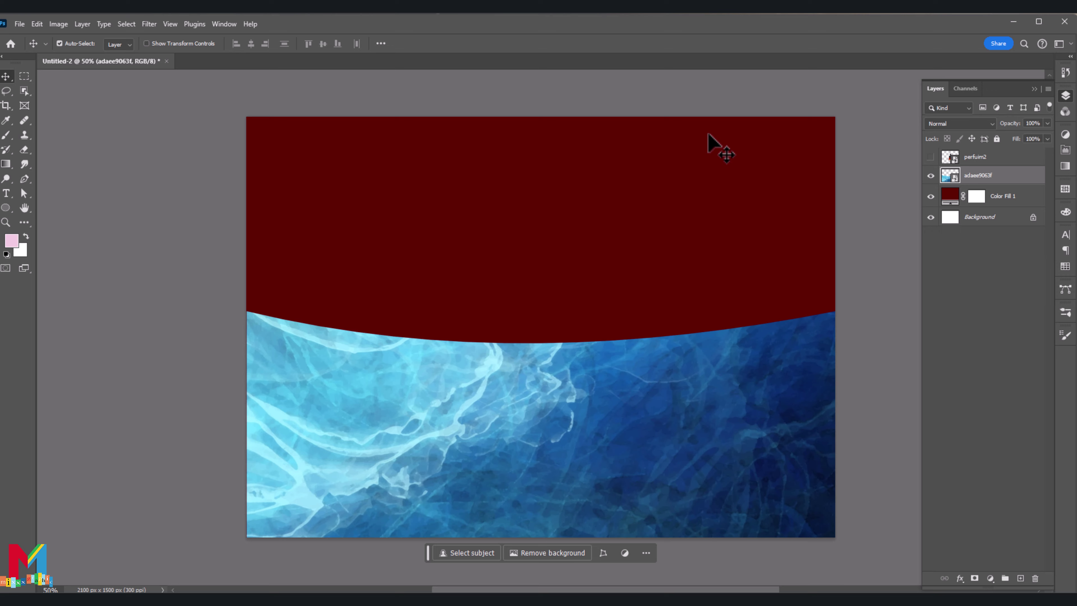
Set the texture layer to Luminosity blend mode at 57% opacity
click(971, 124)
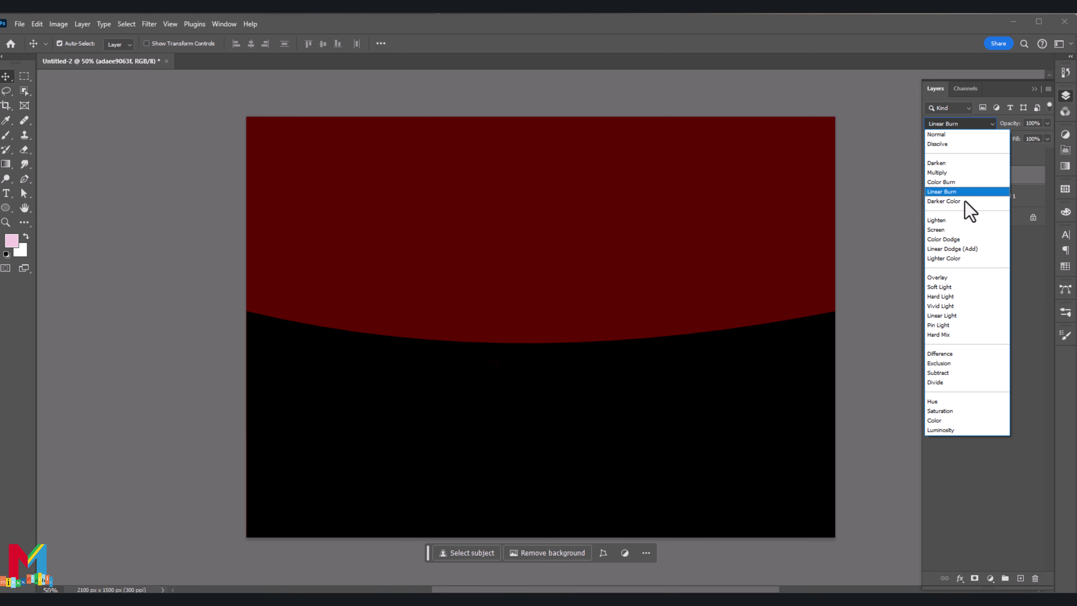
click(957, 430)
click(1047, 123)
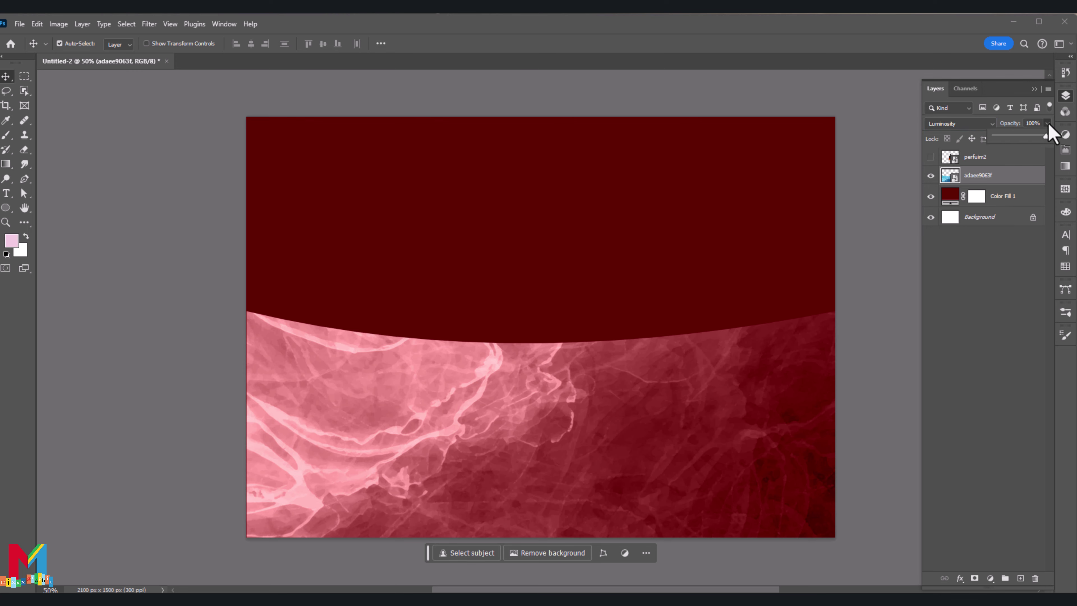
drag(1049, 135, 1018, 136)
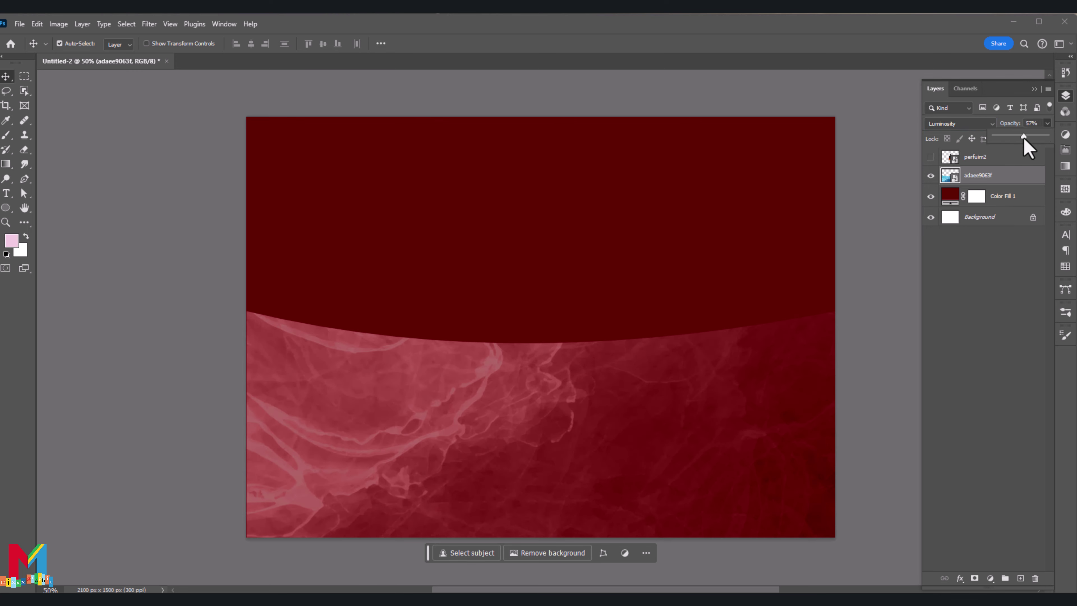
click(983, 258)
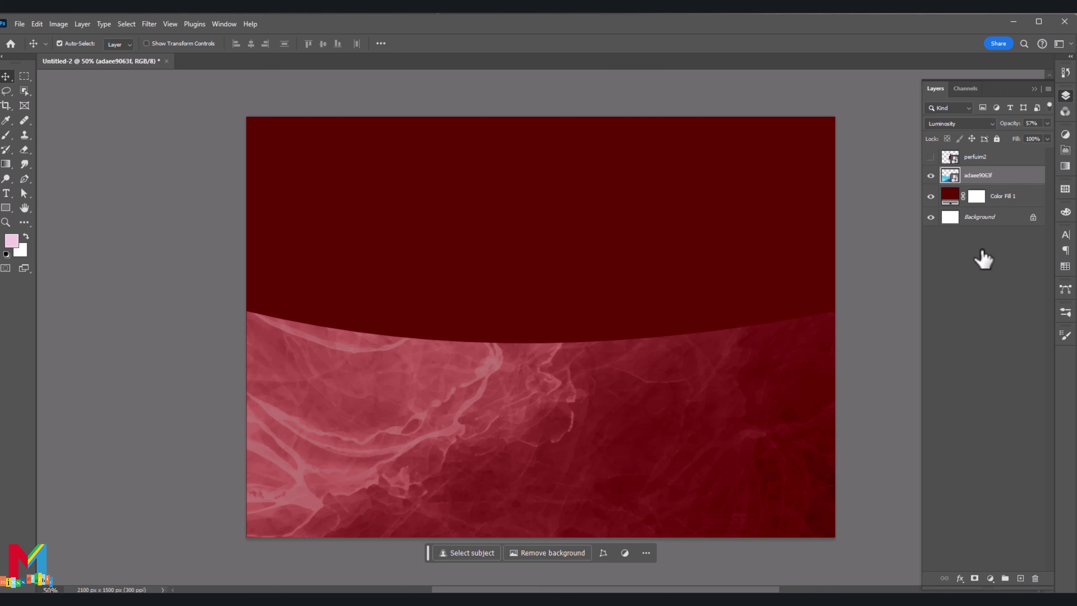
Add a layer mask and fade the texture with a black-to-white vertical gradient
key(m)
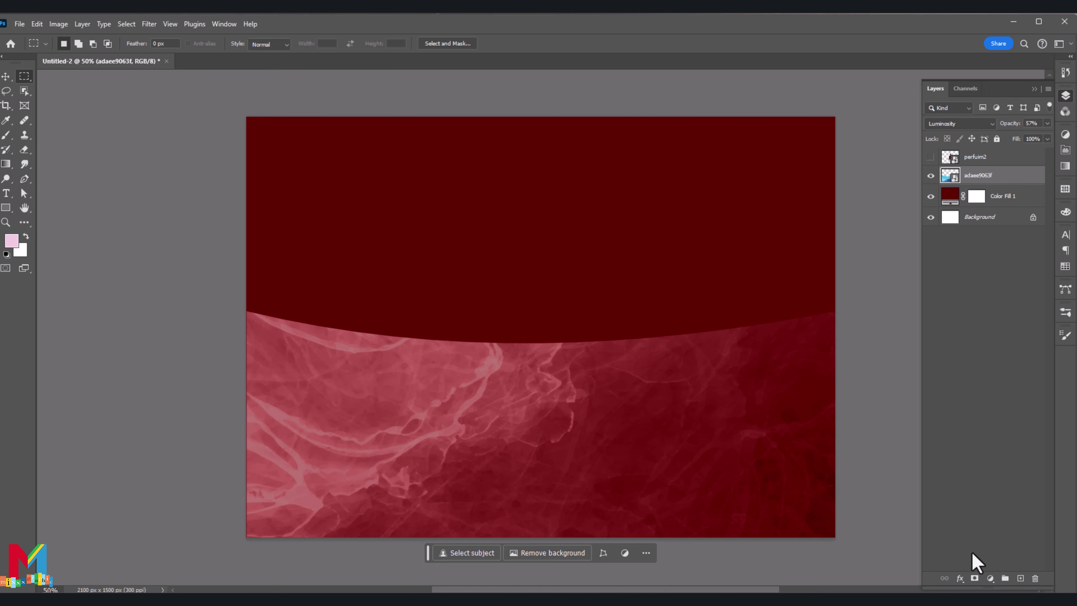
click(975, 578)
key(d)
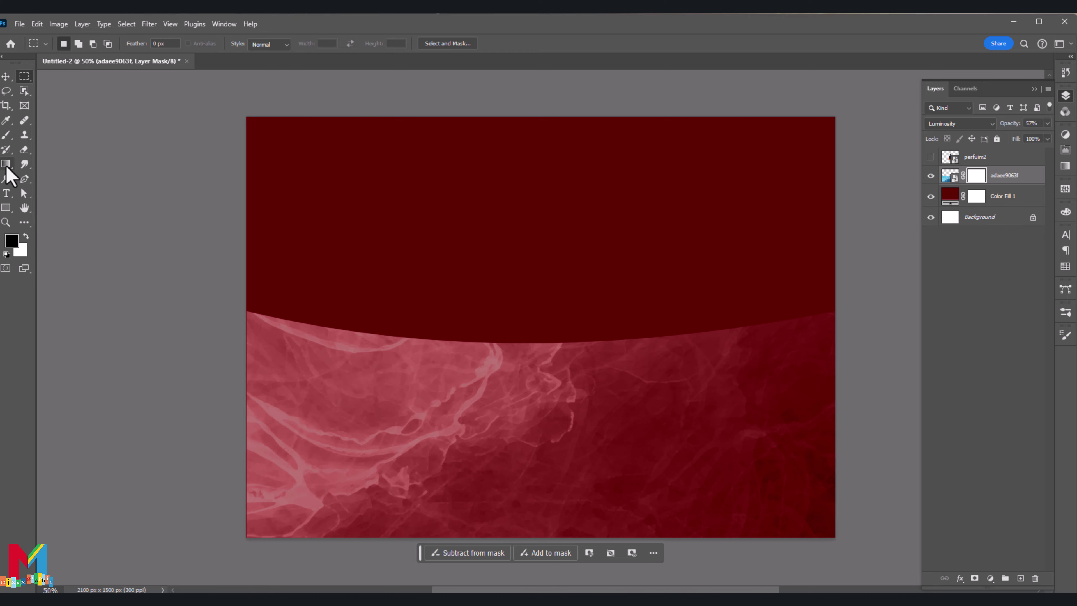
click(5, 164)
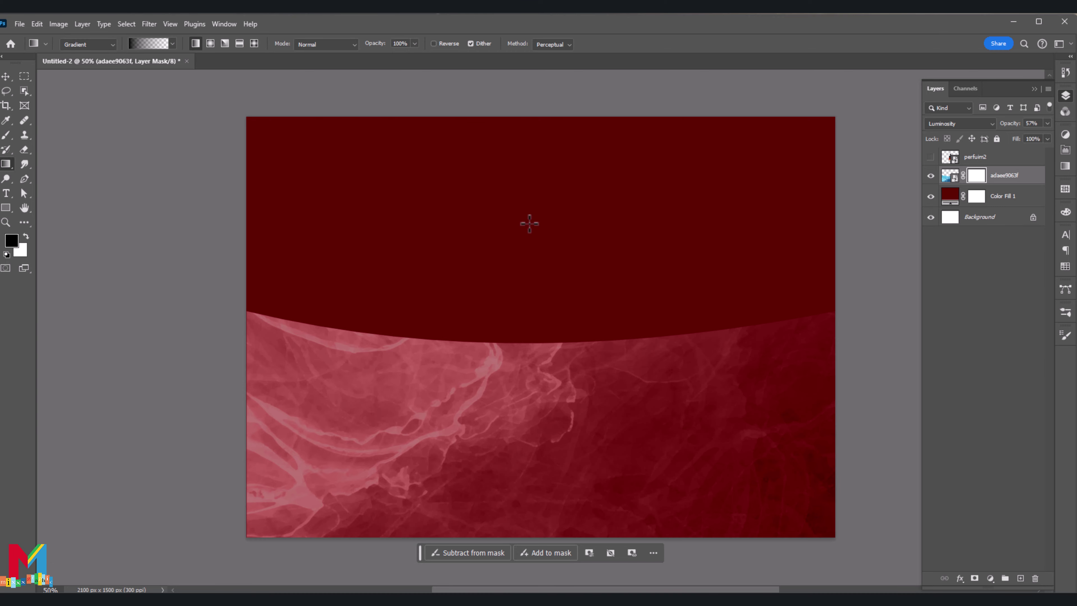
drag(530, 224, 522, 529)
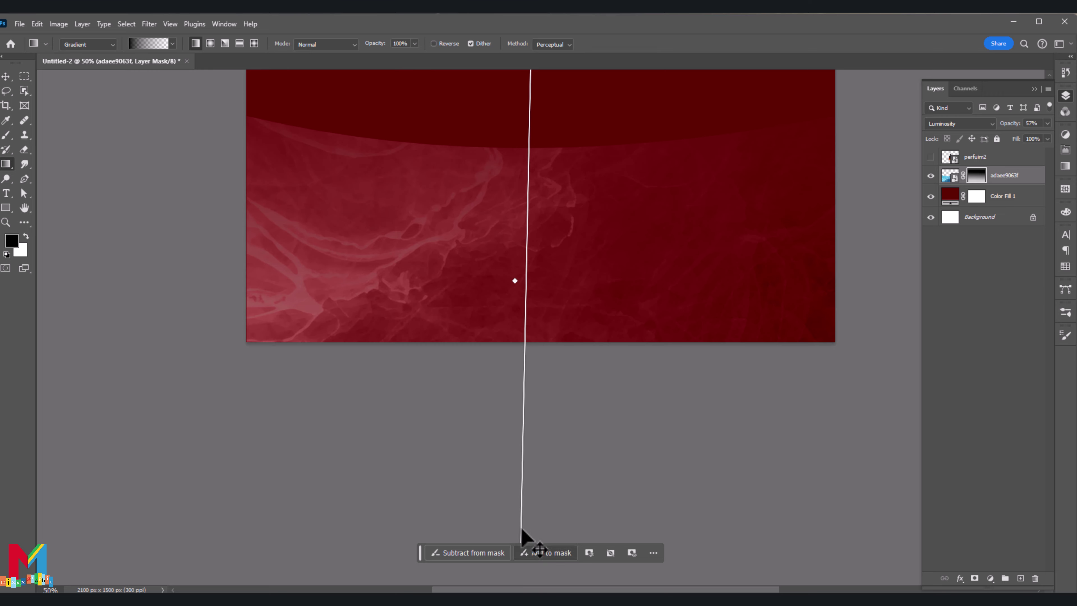
scroll(530, 467, up, 2)
scroll(538, 404, up, 3)
click(6, 76)
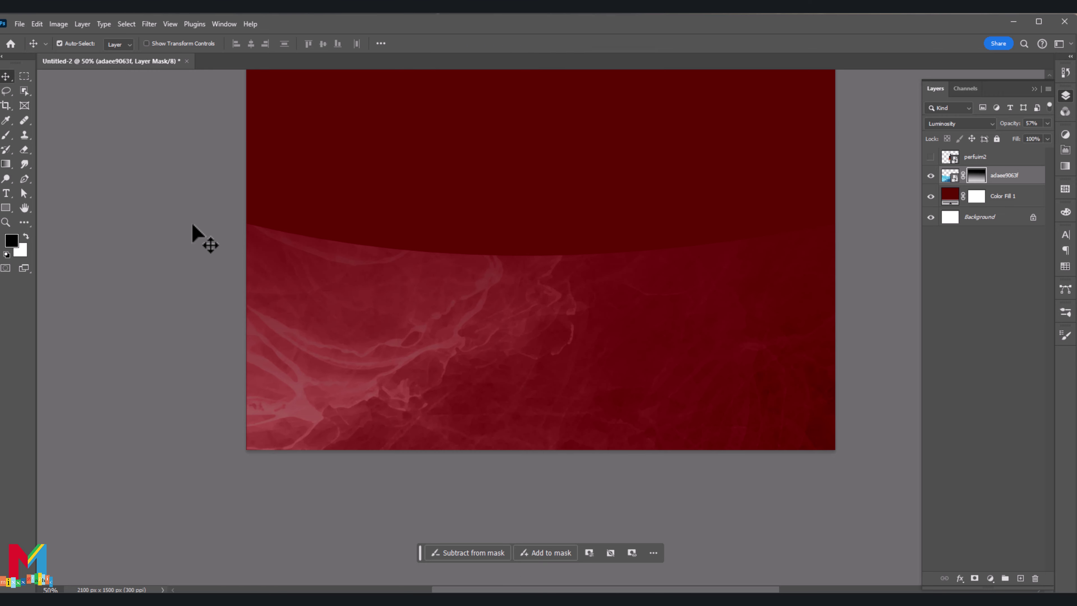
scroll(474, 294, up, 2)
scroll(478, 288, up, 1)
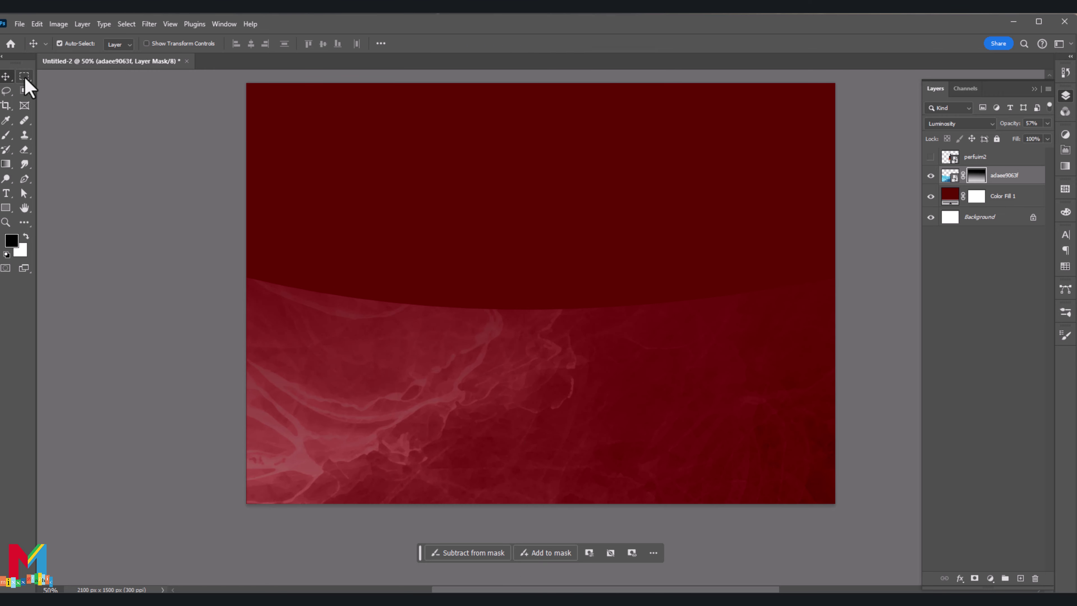
click(25, 76)
click(942, 178)
Gaussian-blur a full-width band across the texture's curved edge at about 6.8 px
drag(837, 249, 207, 423)
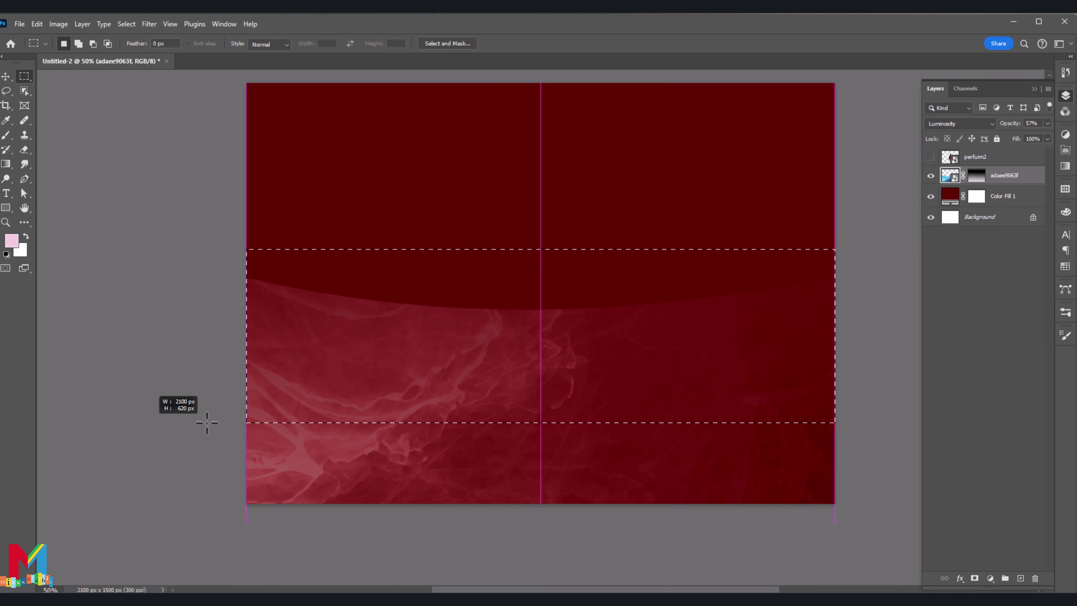
drag(207, 422, 207, 423)
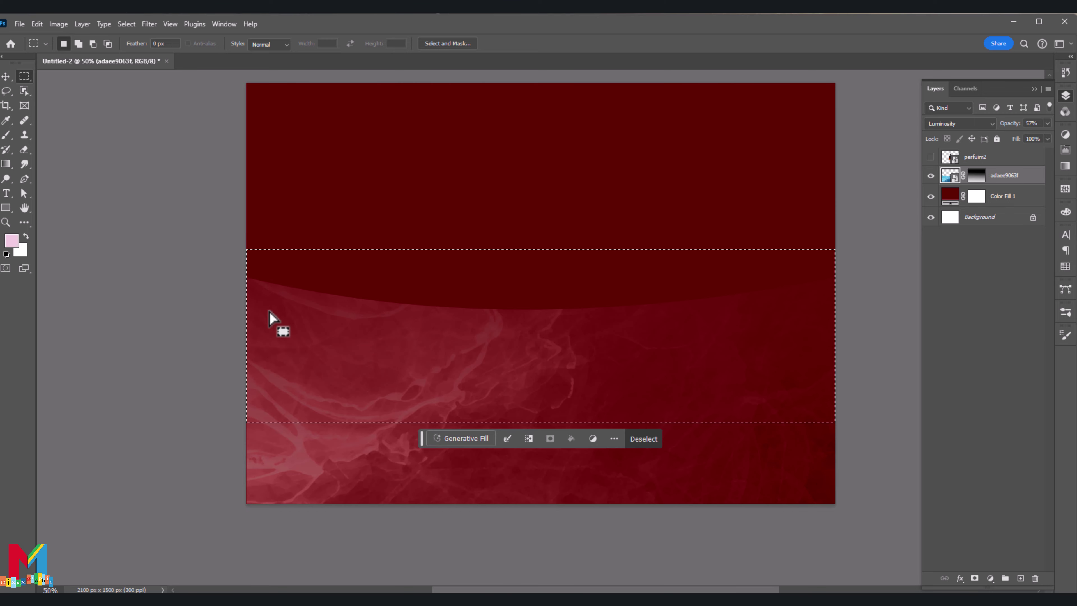
right_click(408, 326)
click(450, 513)
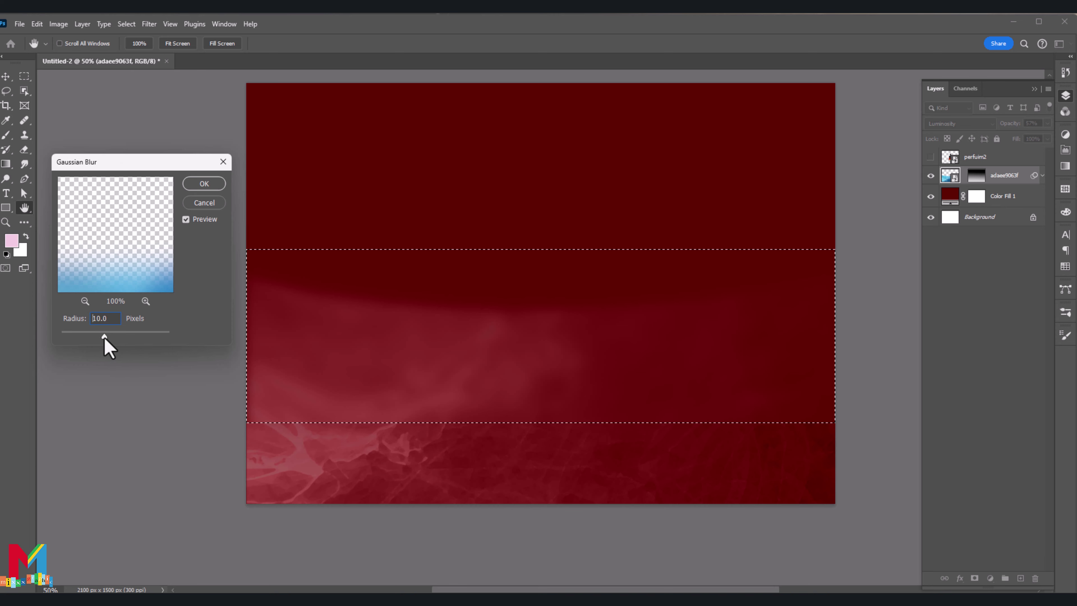
drag(104, 338, 95, 338)
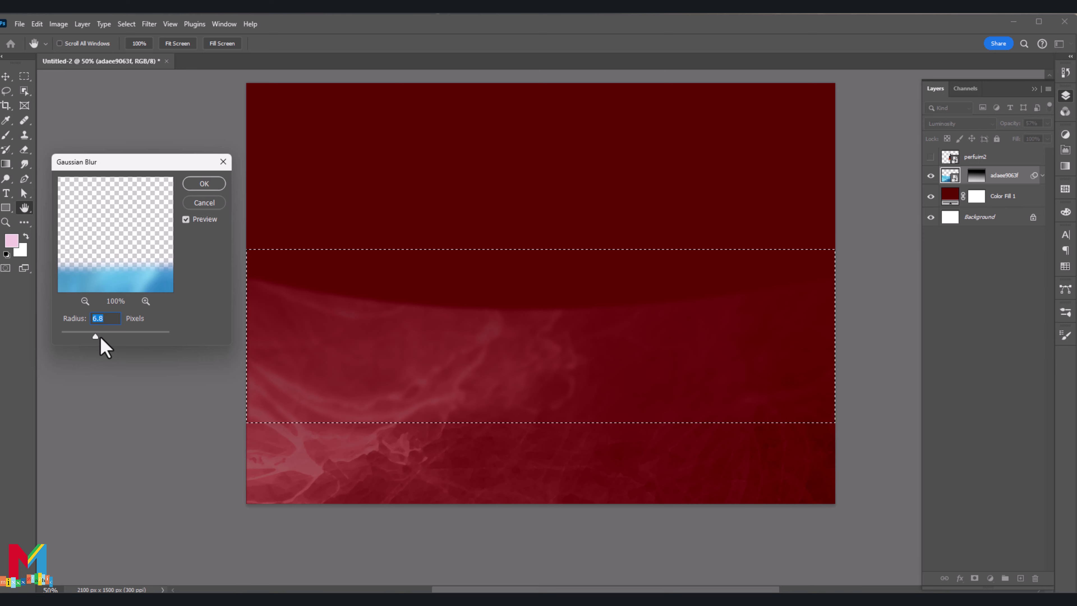
click(210, 188)
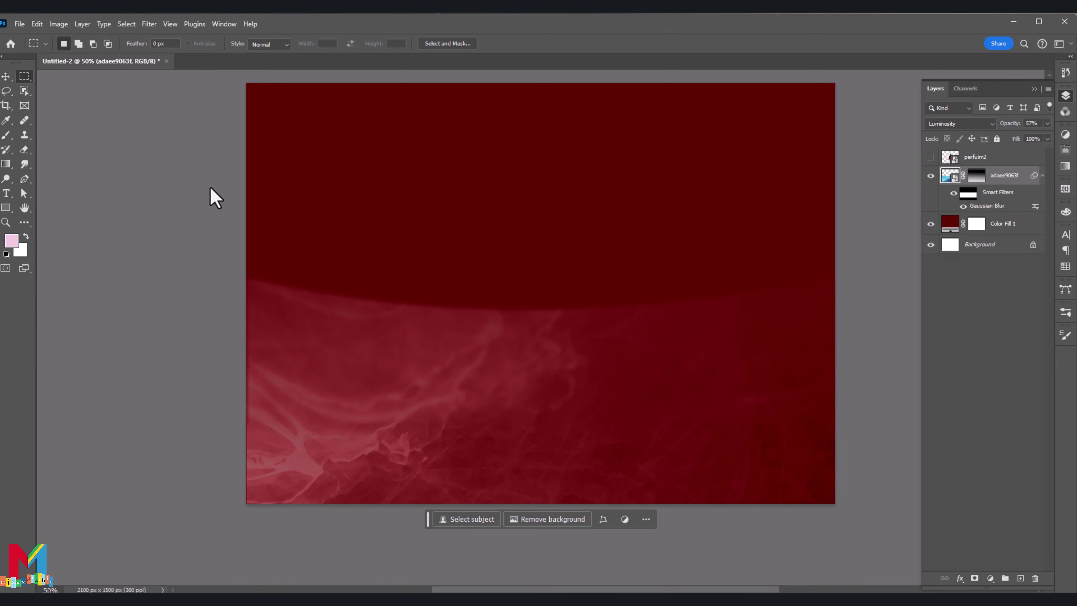
Convert the blurred texture layer into a new smart object
key(v)
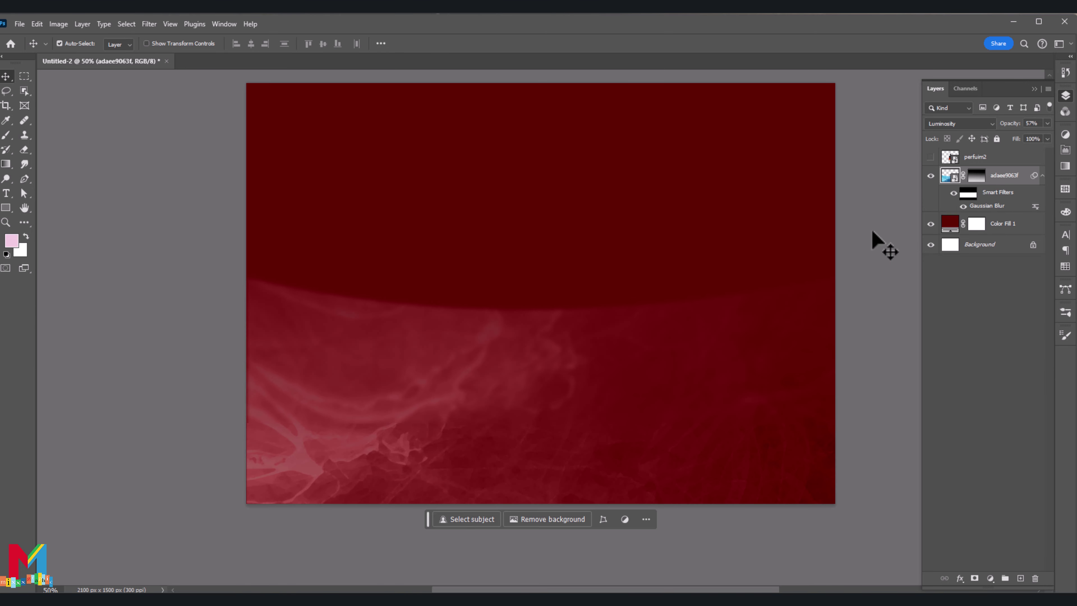
right_click(991, 176)
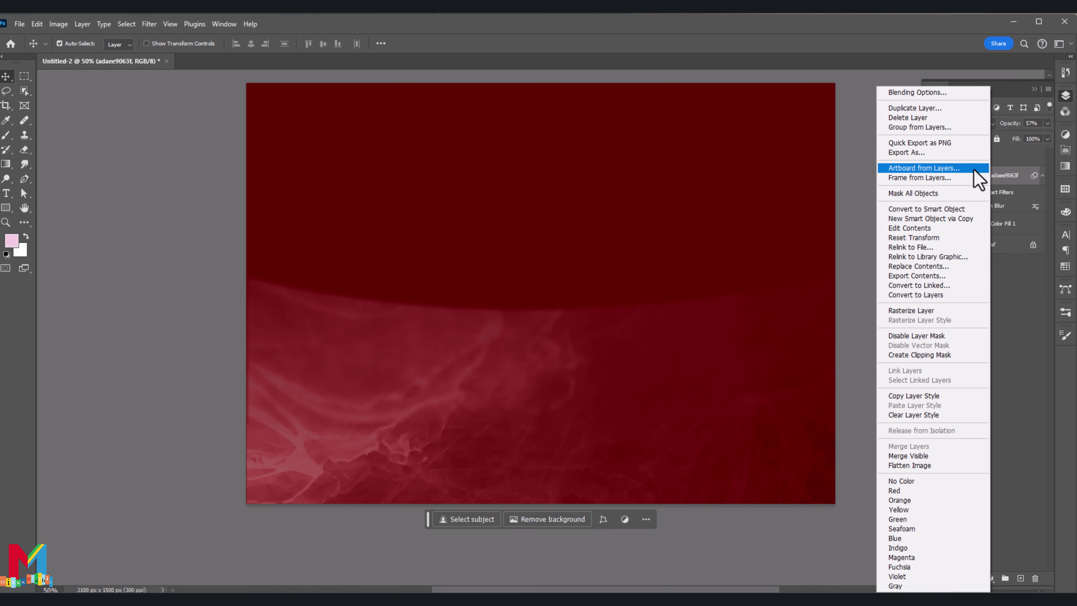
click(961, 209)
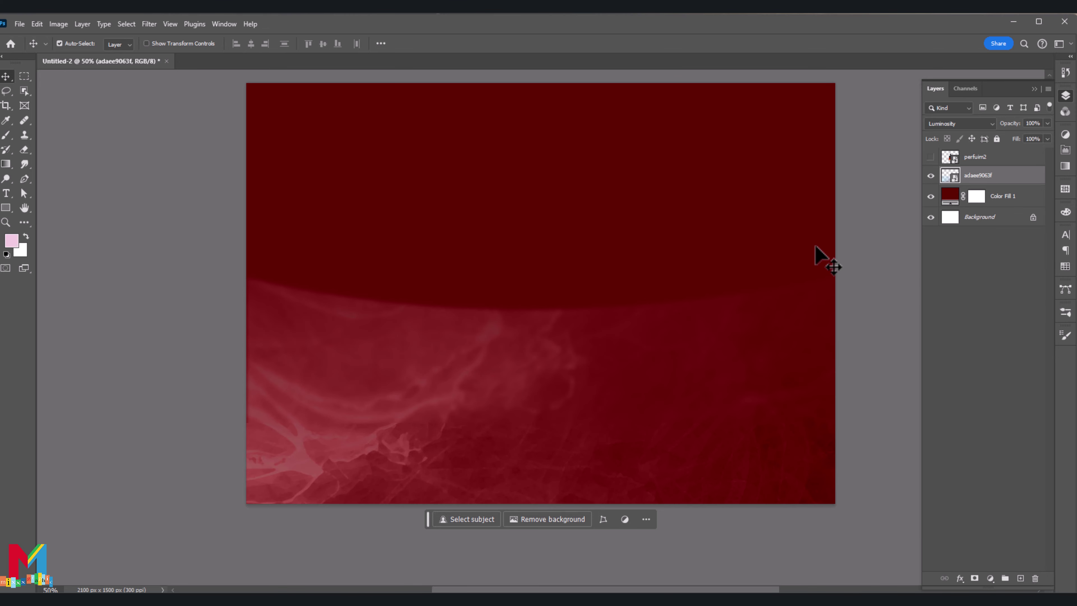
Warp the smoke texture's mesh outward at its sides and bottom corners
key(ctrl+t)
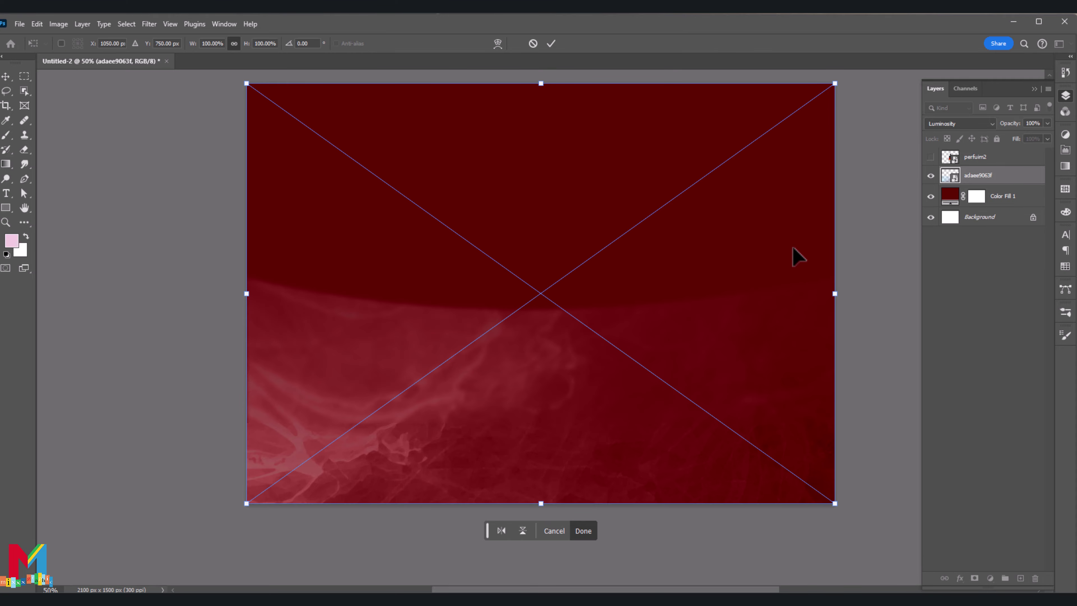
right_click(625, 287)
click(655, 403)
drag(326, 313, 306, 320)
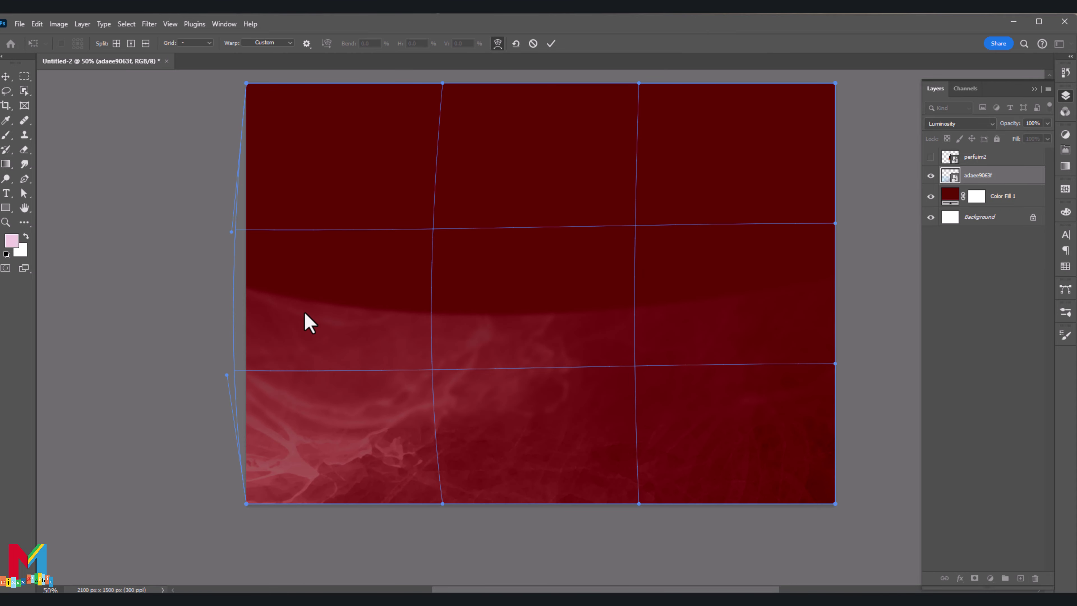
drag(832, 320, 794, 313)
drag(340, 278, 332, 298)
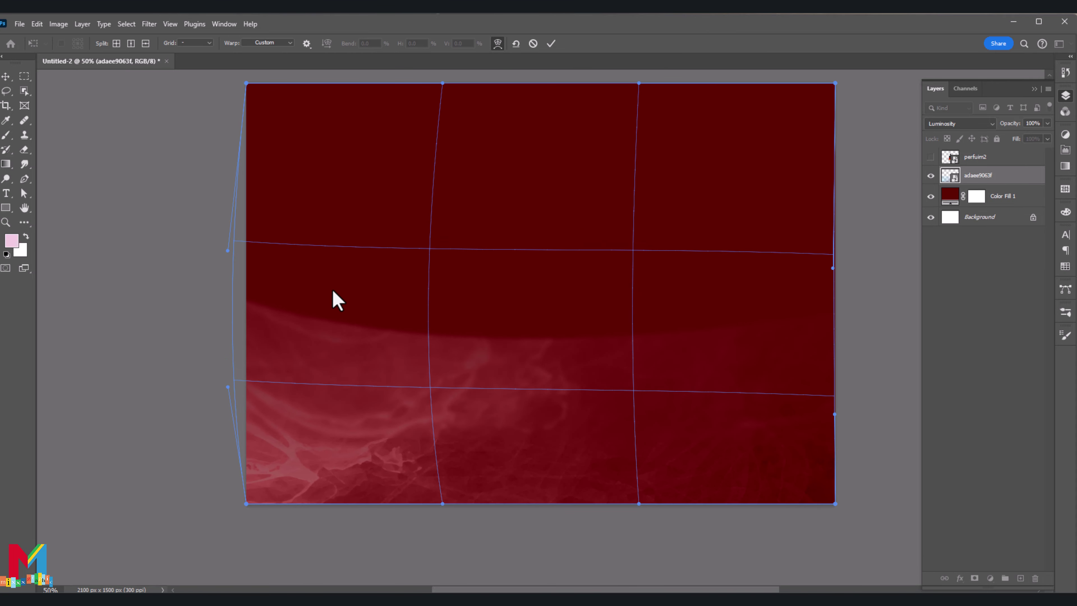
drag(325, 492, 293, 505)
drag(791, 493, 805, 503)
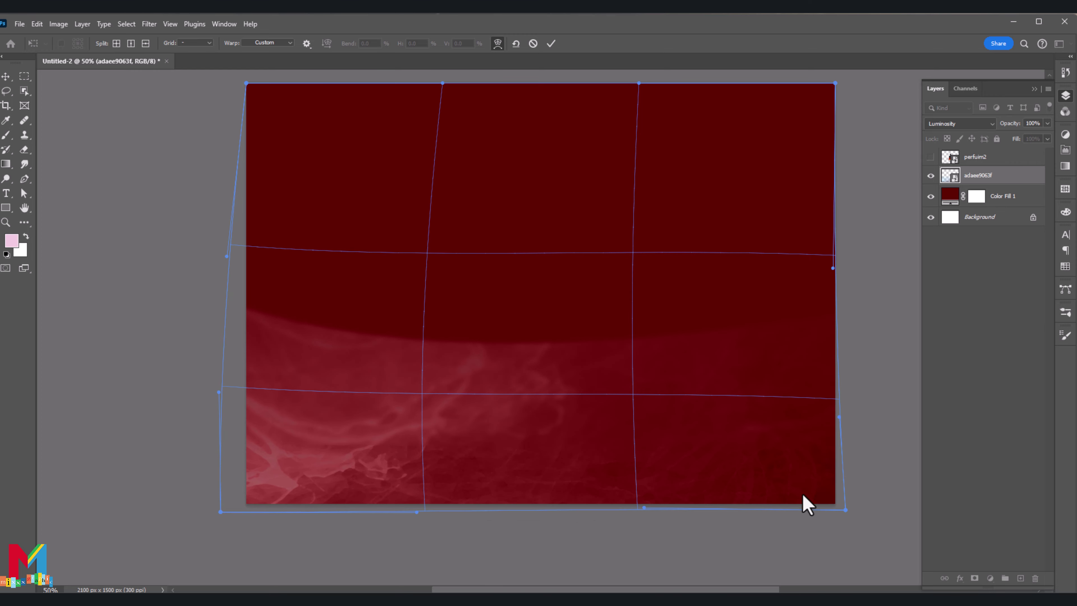
drag(294, 328, 296, 328)
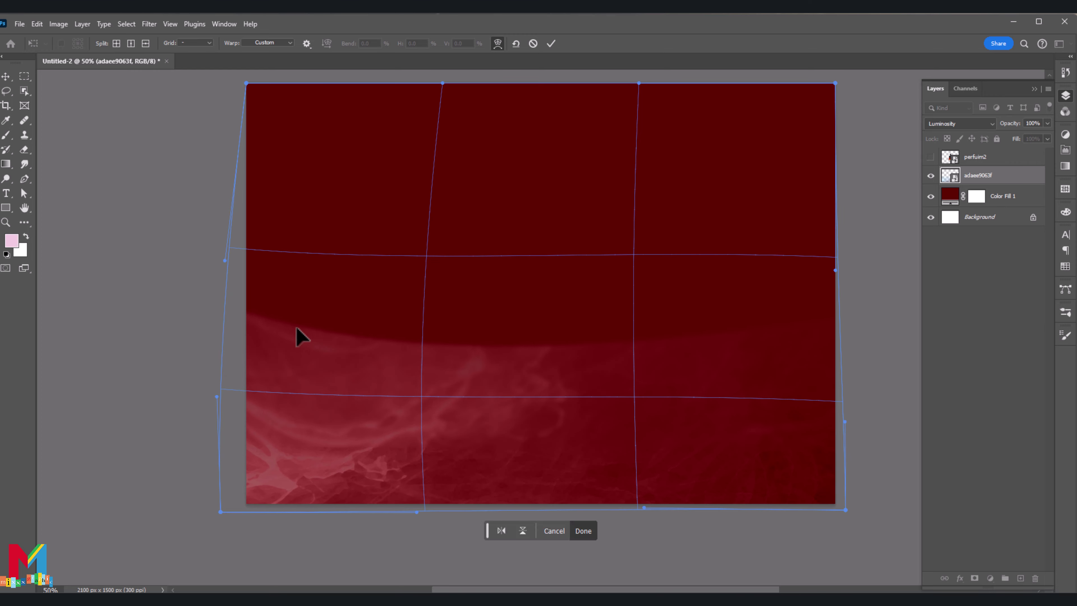
click(553, 43)
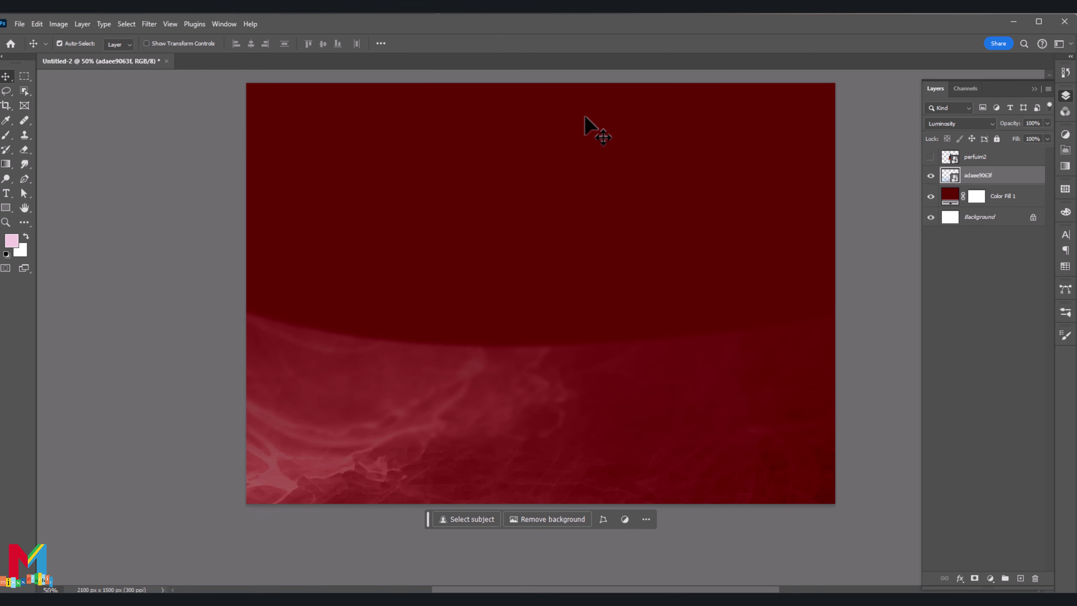
Blur a horizontal middle band with 20.8 px Gaussian Blur and lower the layer opacity to 74%
click(24, 76)
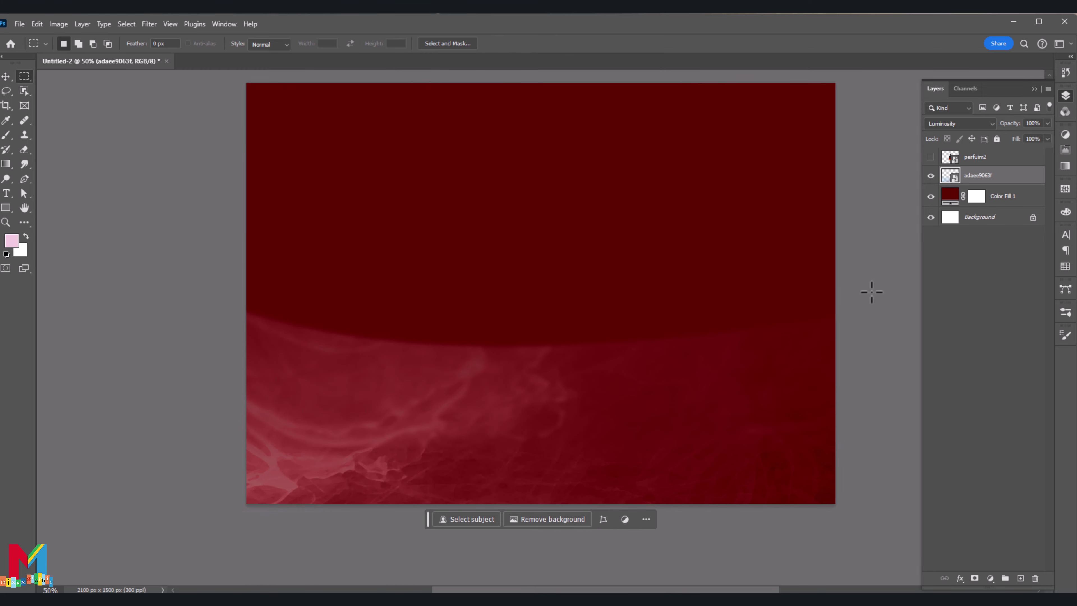
drag(872, 290, 209, 380)
right_click(353, 360)
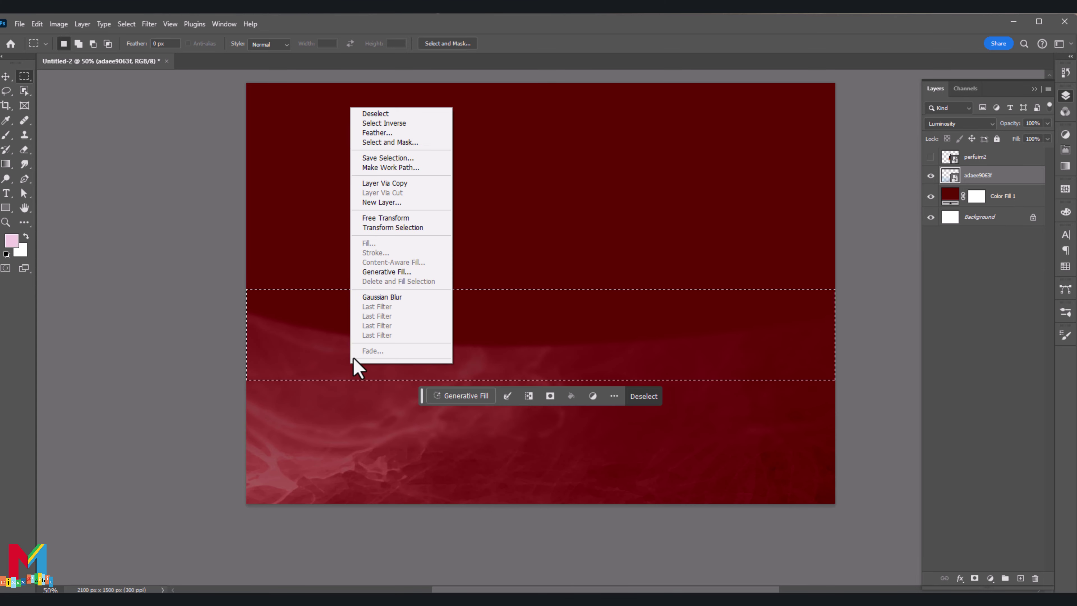
click(387, 297)
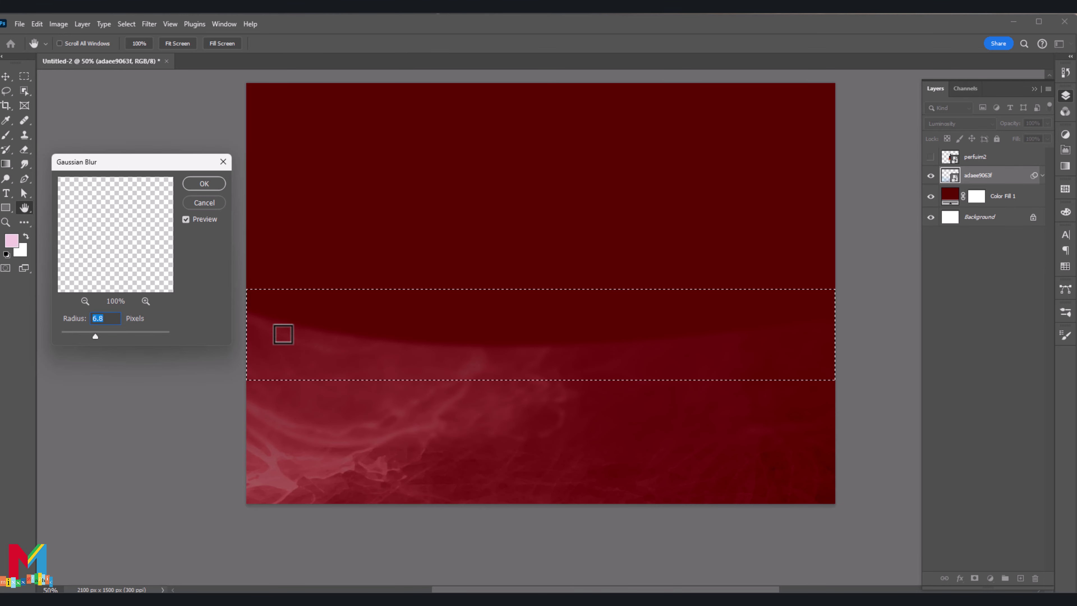
drag(95, 336, 108, 336)
click(203, 184)
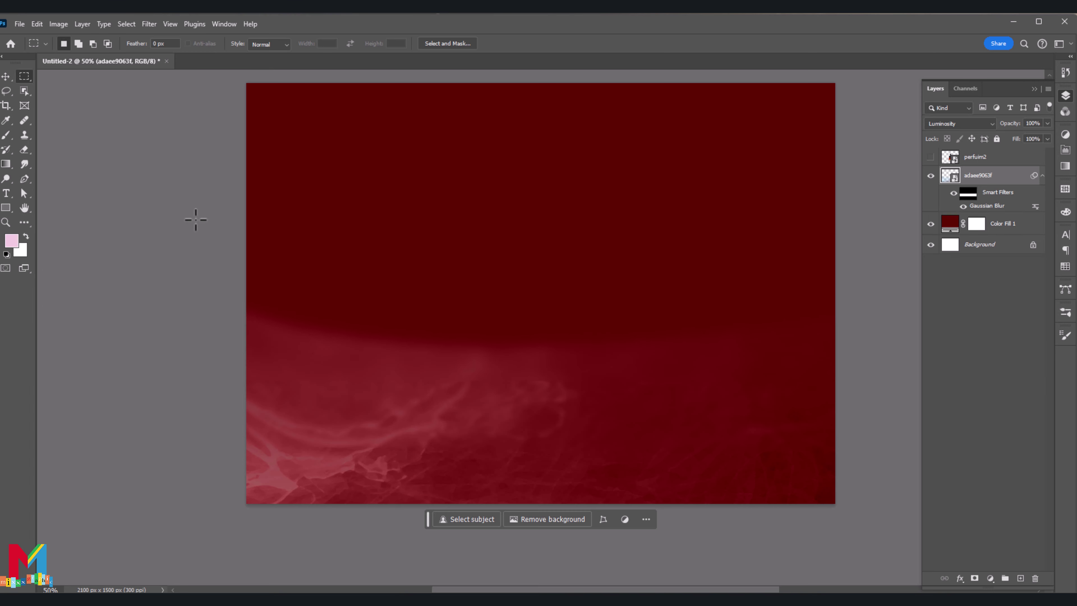
click(1048, 123)
drag(1036, 136, 1033, 137)
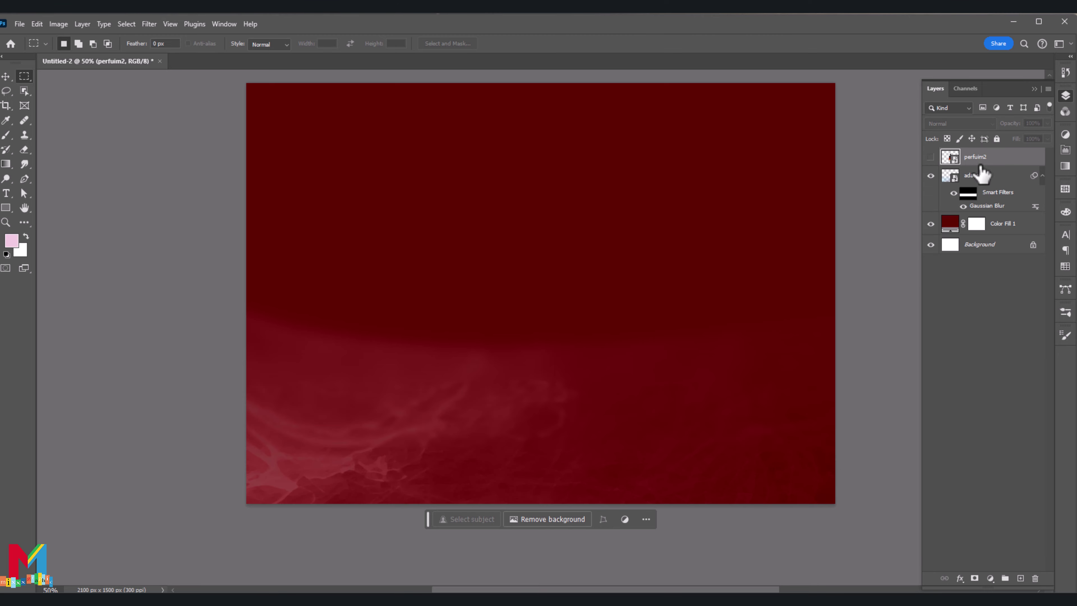
Draw a tall rectangle at the canvas top-left, reposition it and shorten it from the bottom
key(u)
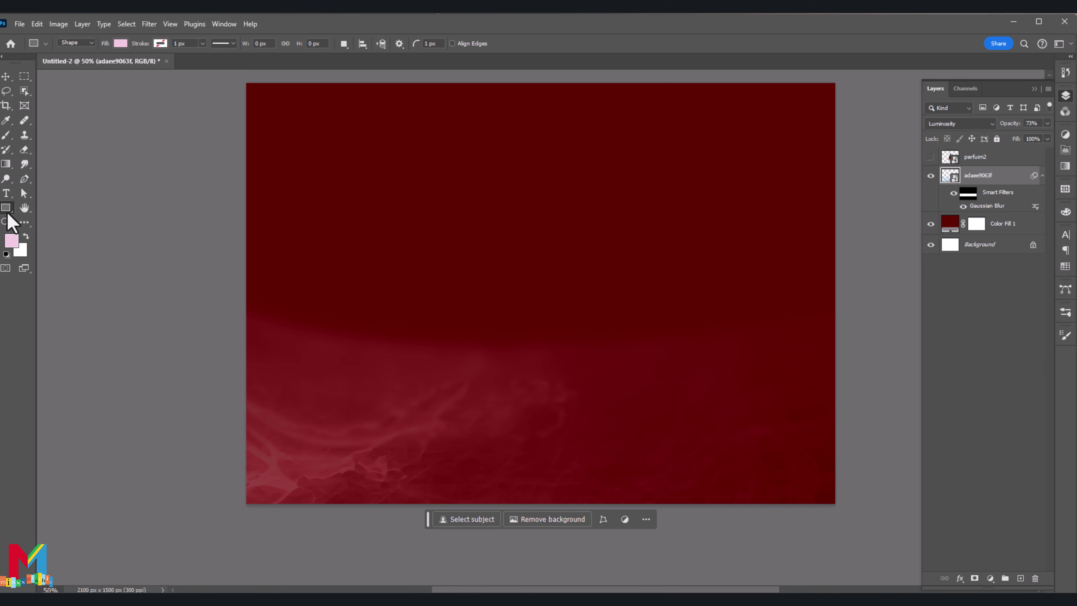
drag(336, 78, 202, 412)
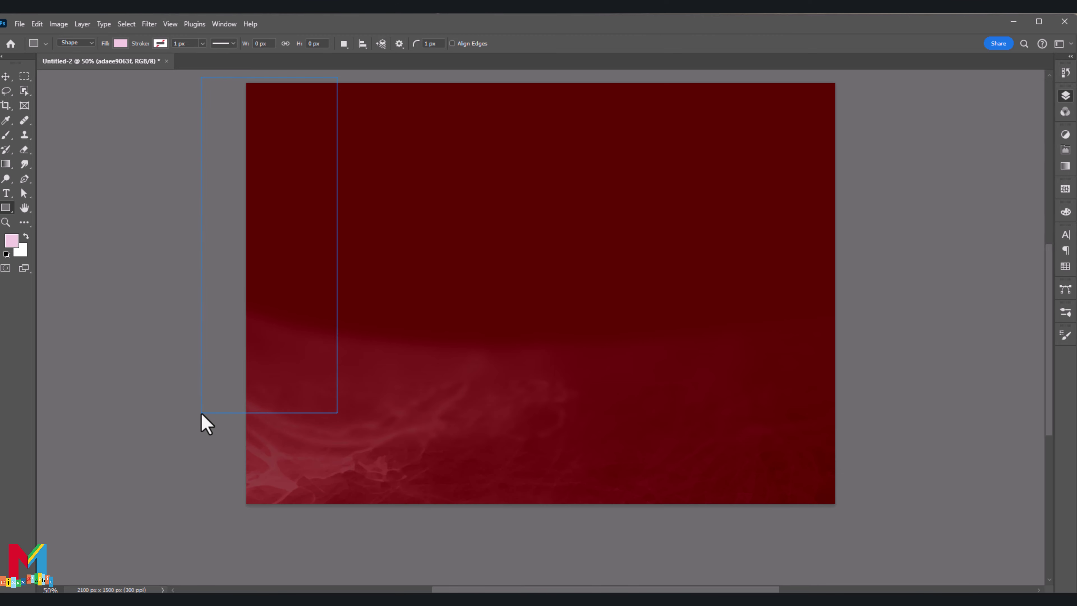
key(v)
drag(281, 205, 326, 209)
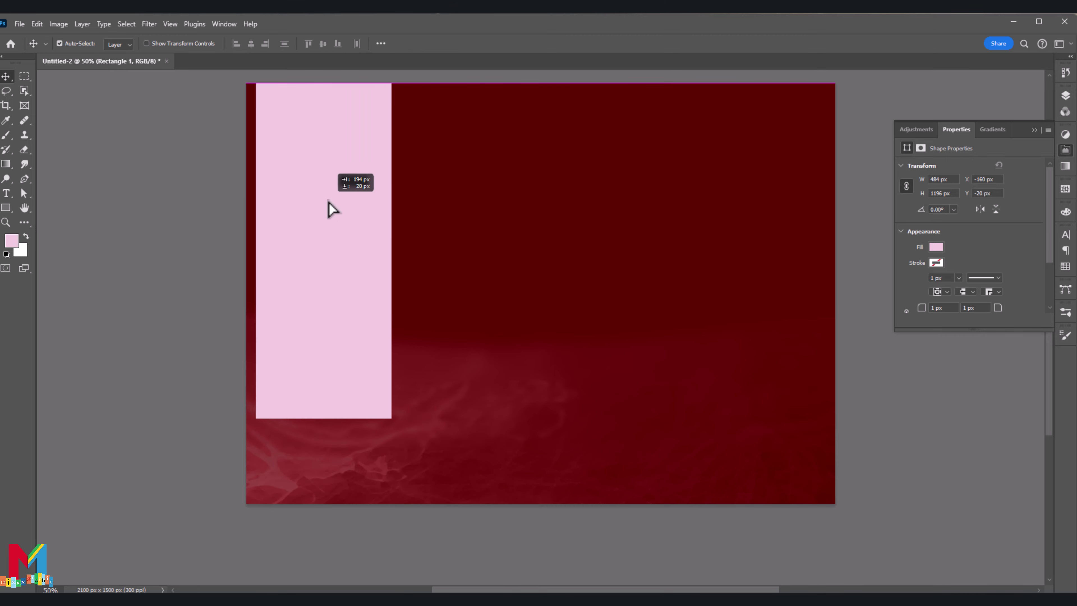
key(ctrl+t)
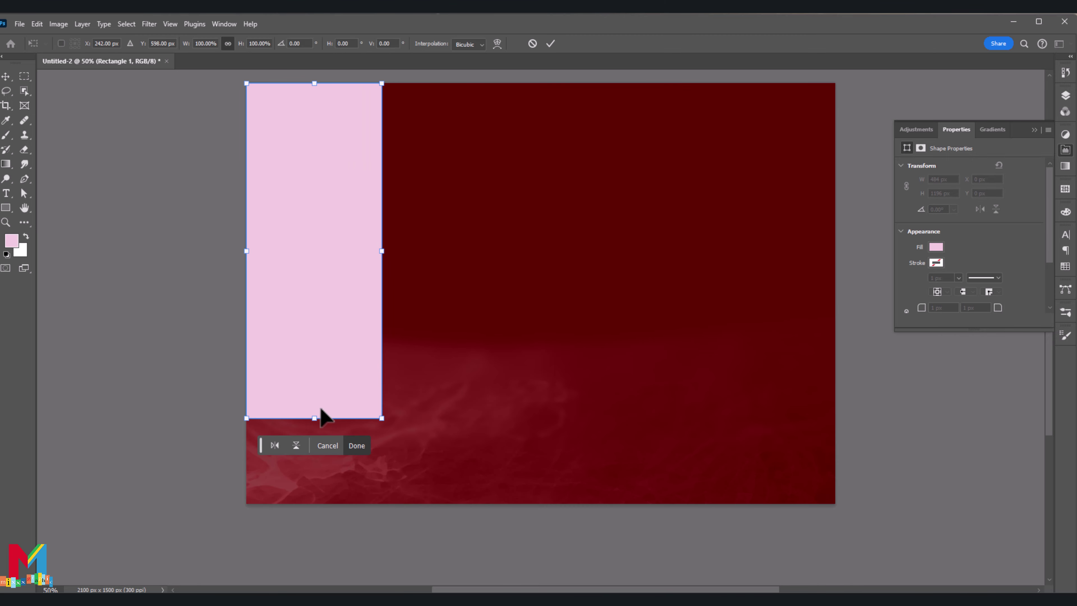
drag(316, 419, 314, 394)
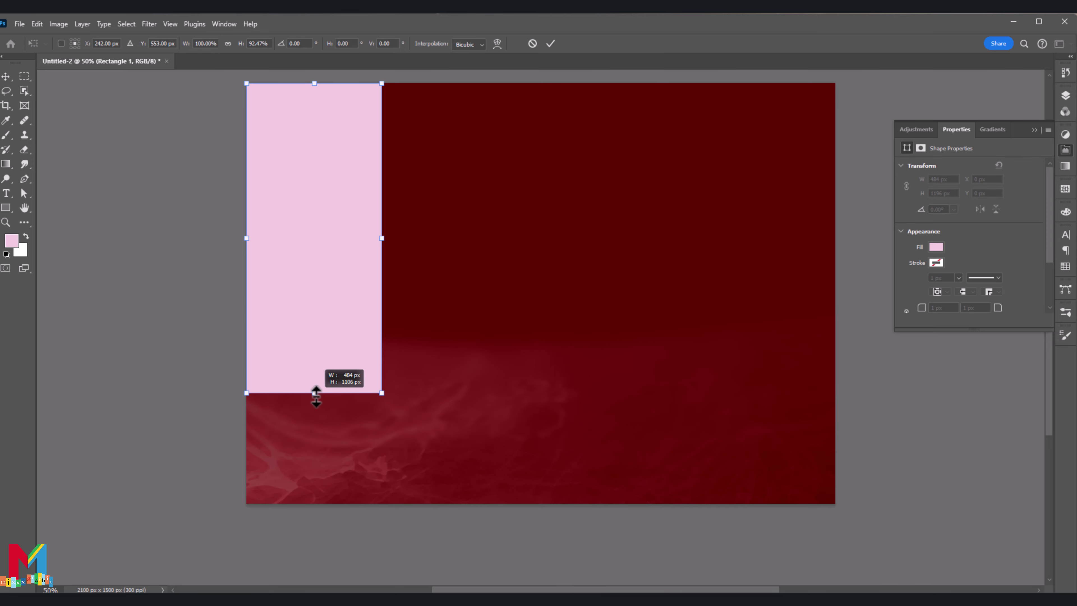
click(549, 43)
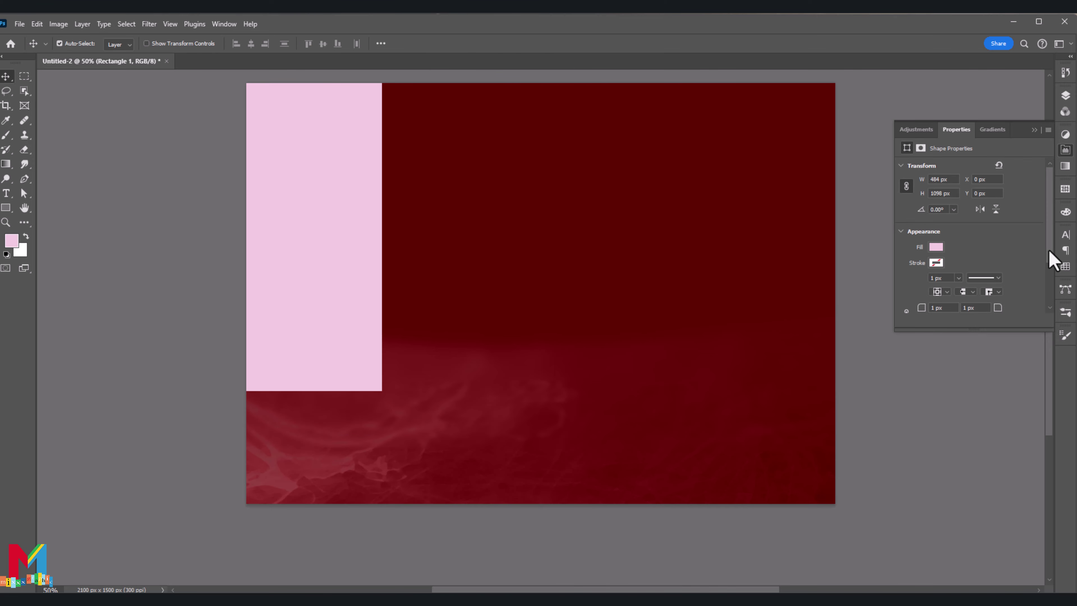
Round all four rectangle corners to a linked 15 px radius and nudge it up slightly
drag(1049, 251, 1047, 280)
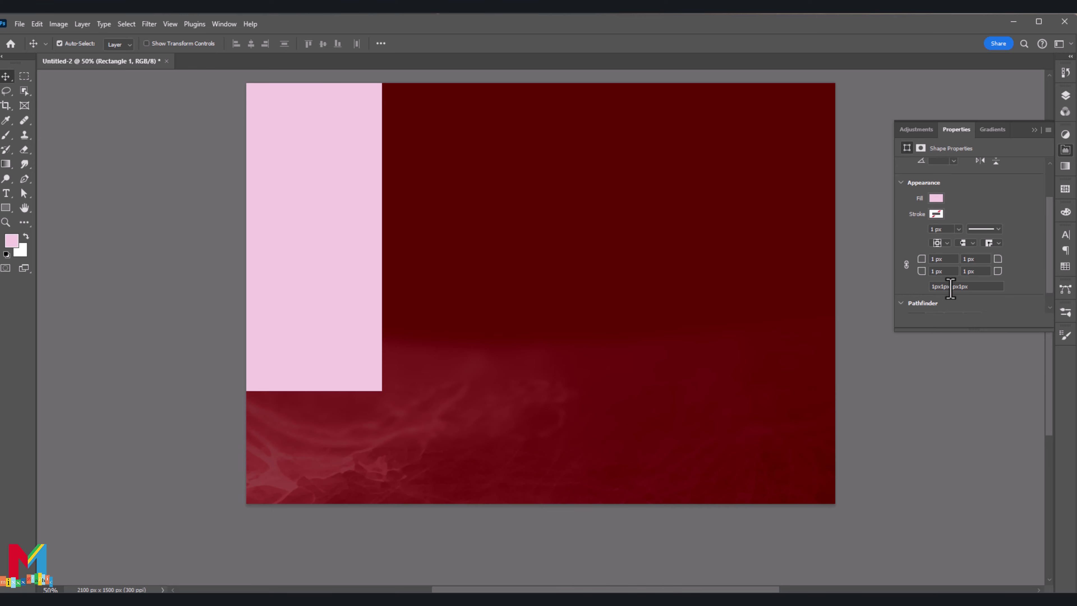
click(906, 264)
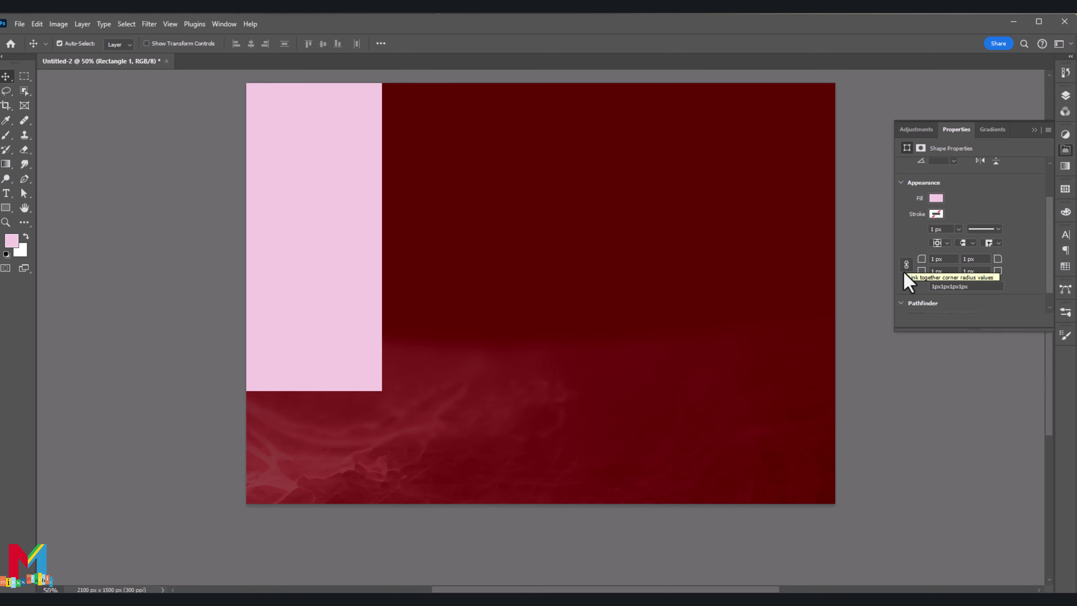
text(15)
key(Return)
drag(265, 147, 272, 140)
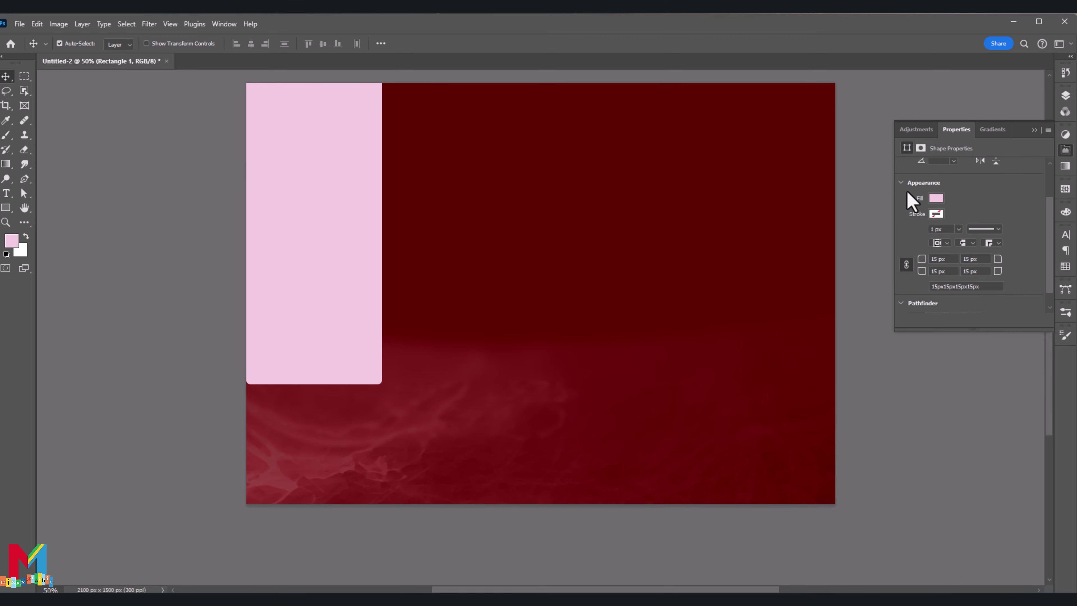
Fill the rectangle red and blend it in Multiply mode at 66% opacity
click(936, 198)
click(939, 258)
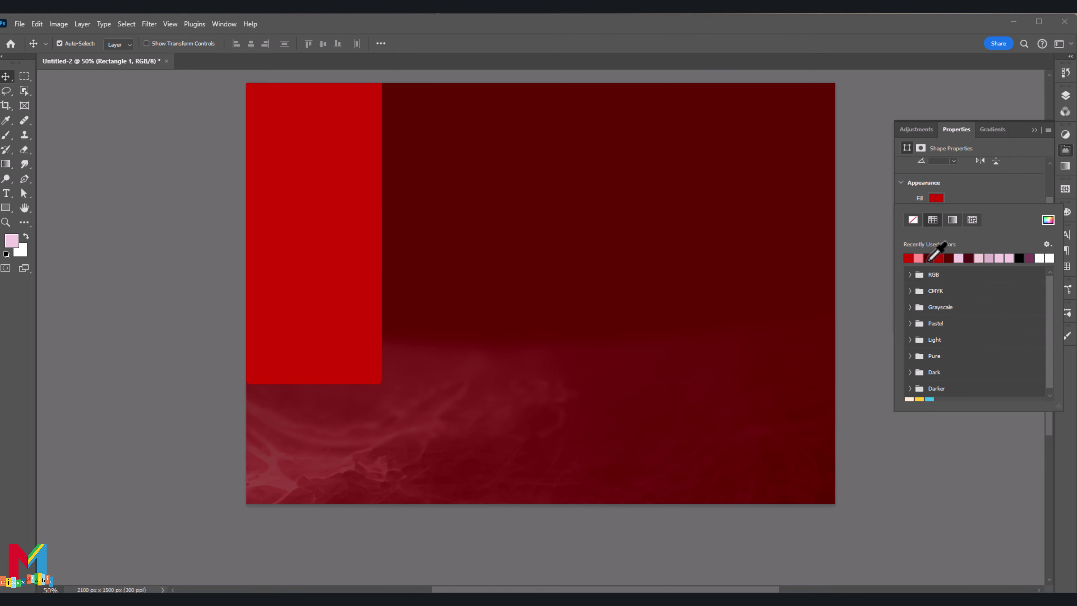
click(1037, 140)
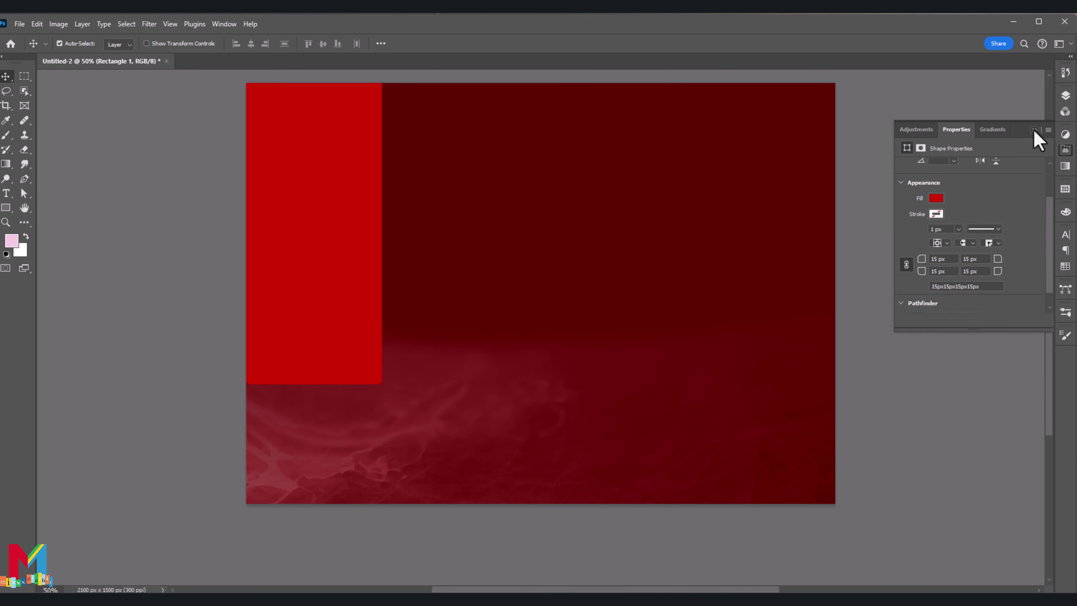
click(1066, 95)
click(958, 124)
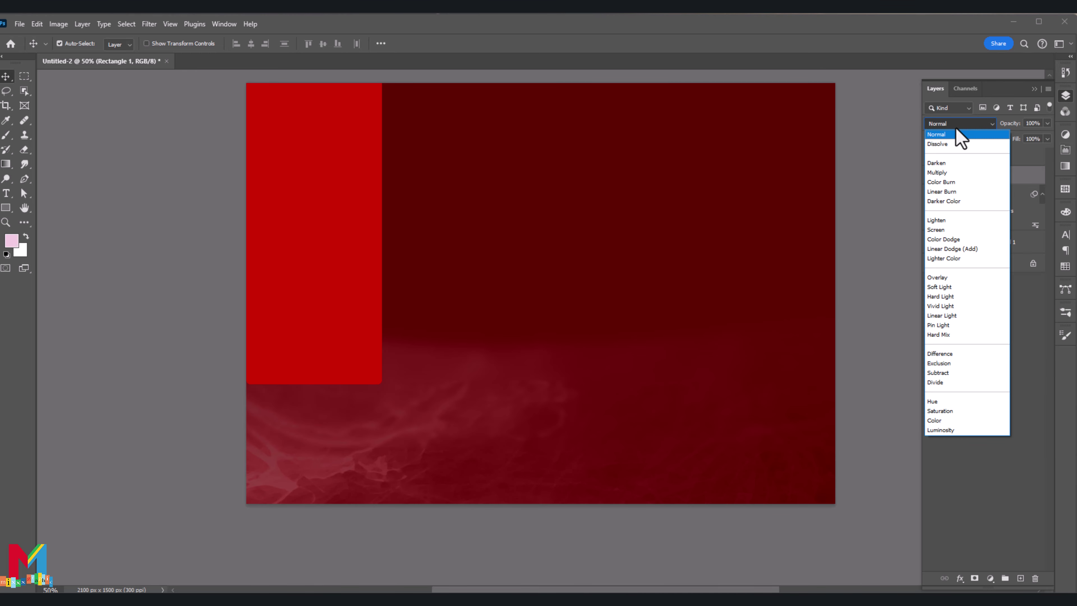
click(959, 168)
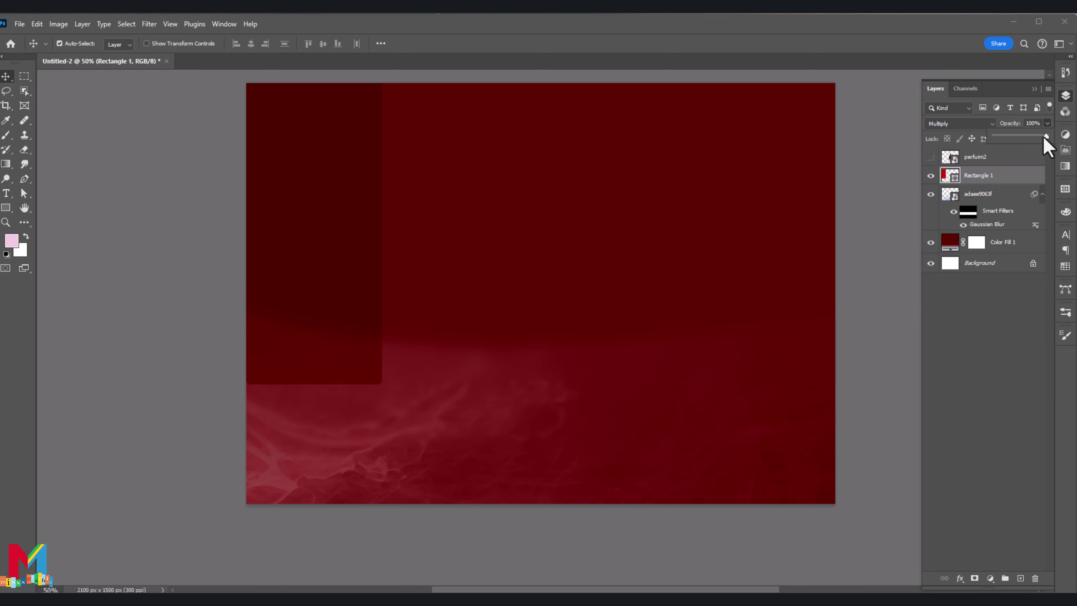
drag(1044, 135, 1035, 137)
Warp Rectangle 1 so its bottom edge bows into a gentle upward curve
key(ctrl+t)
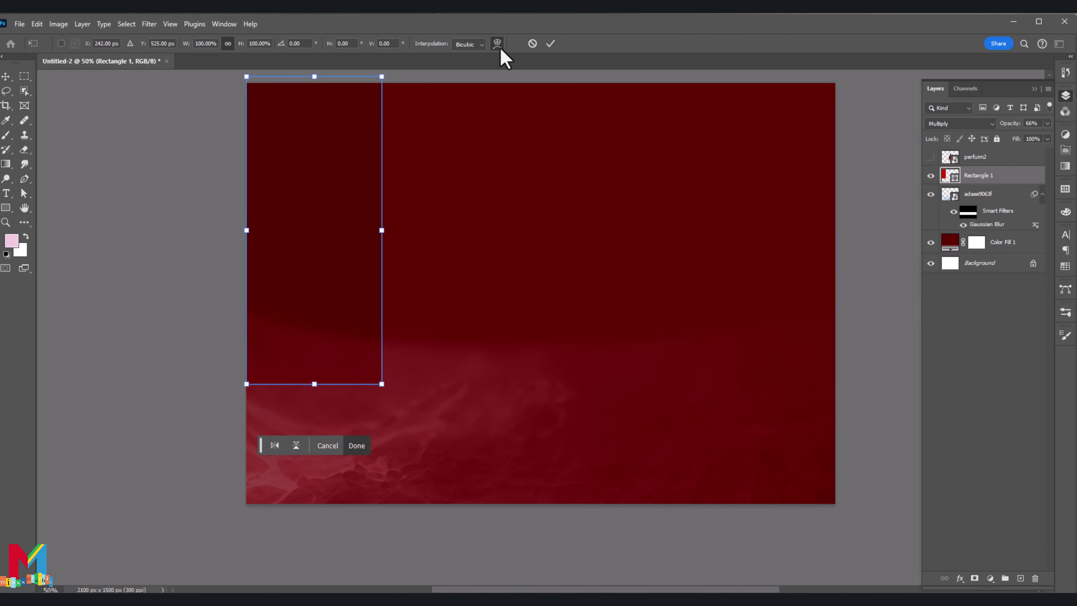
click(498, 43)
mouse_move(294, 386)
mouse_down()
mouse_move(337, 378)
mouse_move(292, 377)
mouse_up()
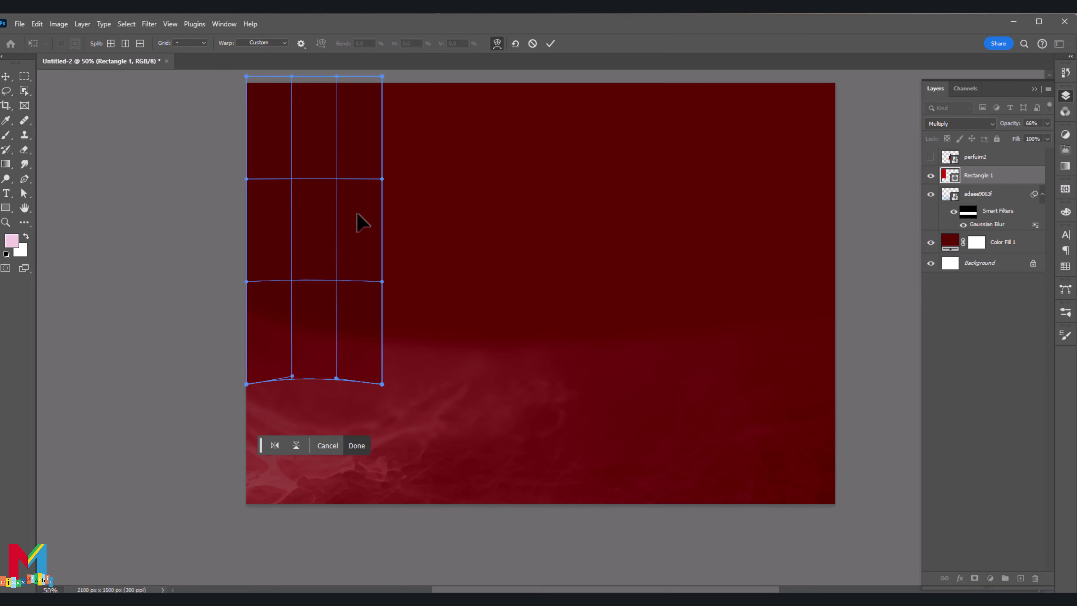
click(550, 44)
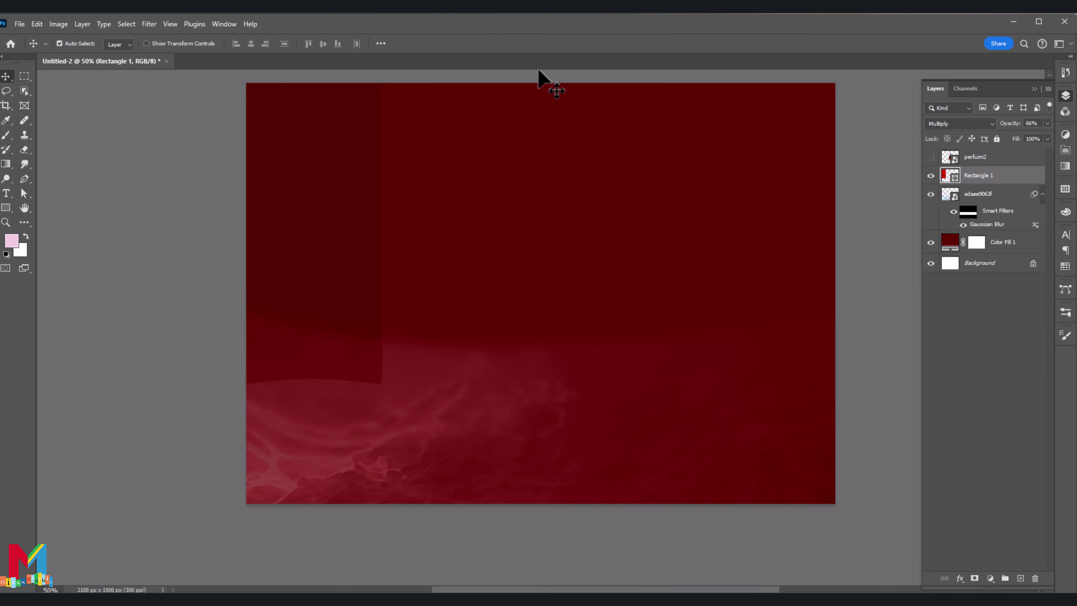
Add Bevel & Emboss to Rectangle 1 with a brighter pinkish-red highlight colour
right_click(948, 176)
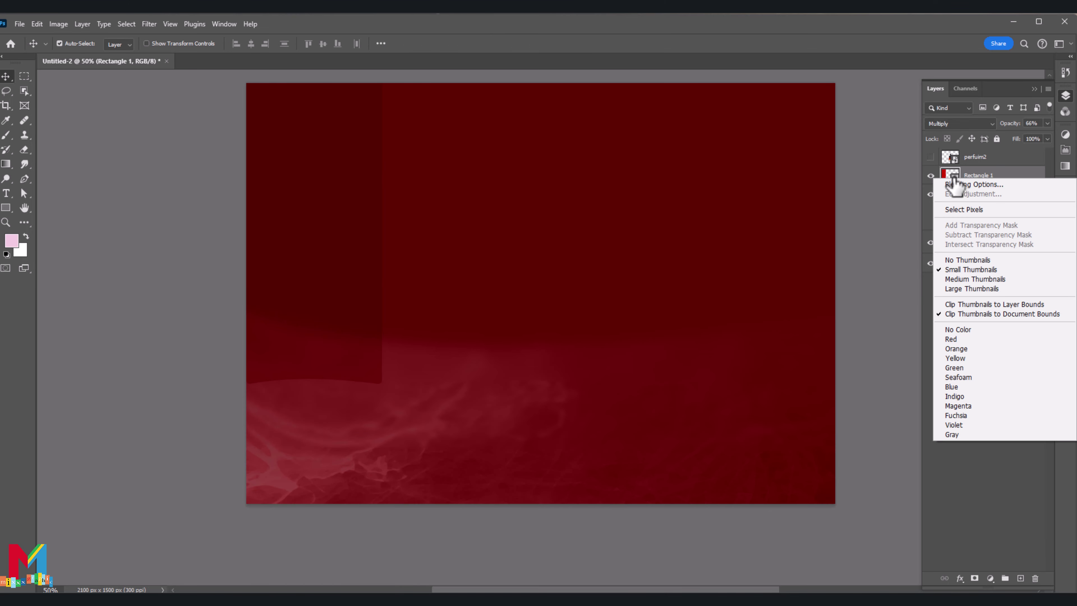
click(950, 183)
click(559, 190)
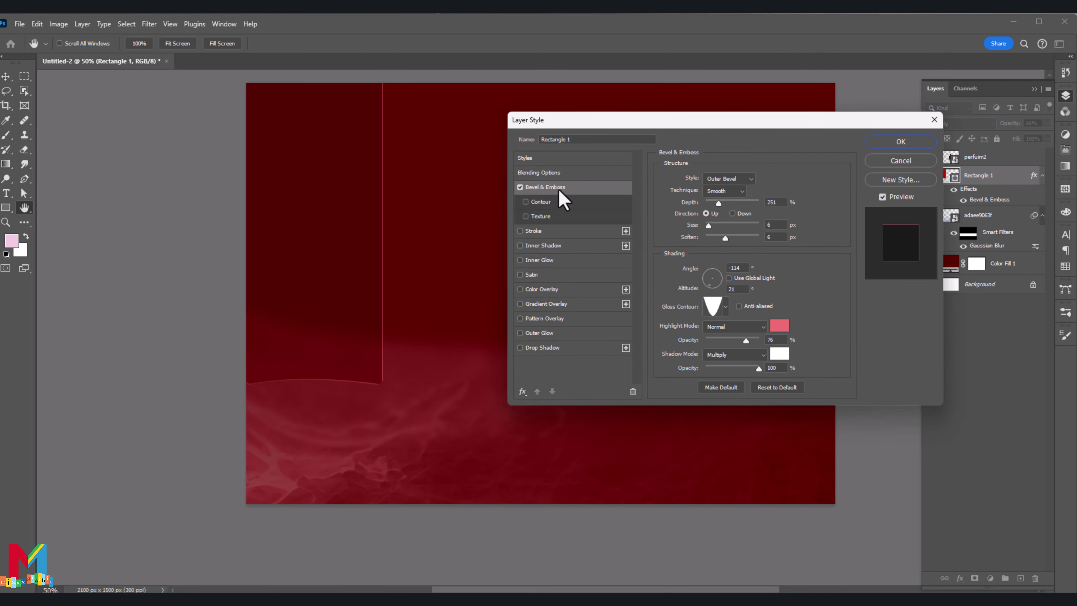
click(779, 326)
mouse_move(853, 234)
mouse_down()
mouse_move(886, 225)
mouse_move(892, 277)
mouse_move(865, 243)
mouse_move(849, 253)
mouse_up()
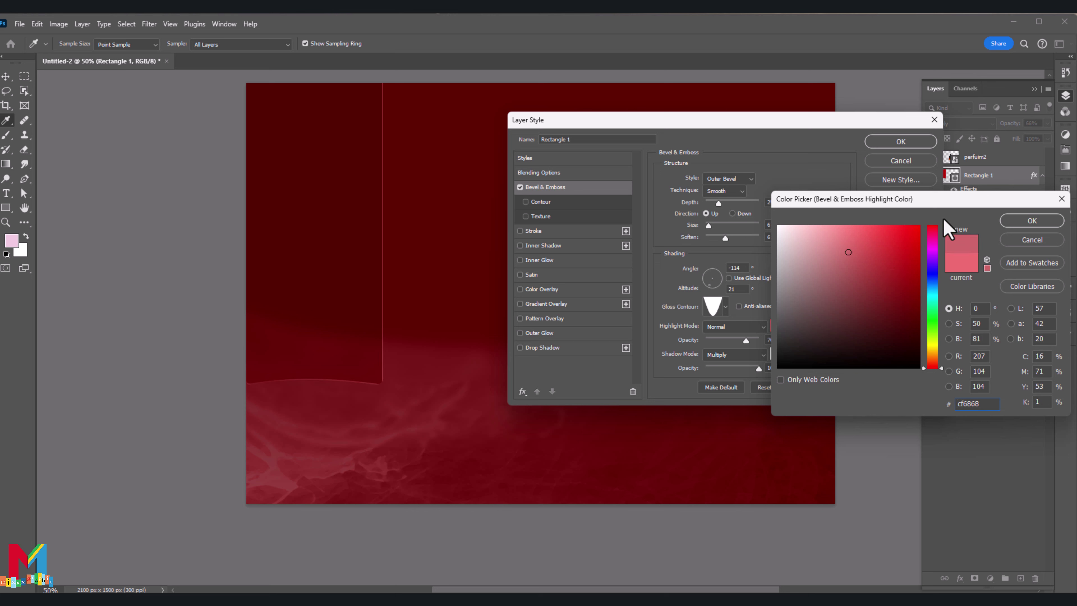
click(1018, 221)
Deepen the bevel, adjust its light angle, altitude, highlight and shadow opacities, and apply it
click(740, 215)
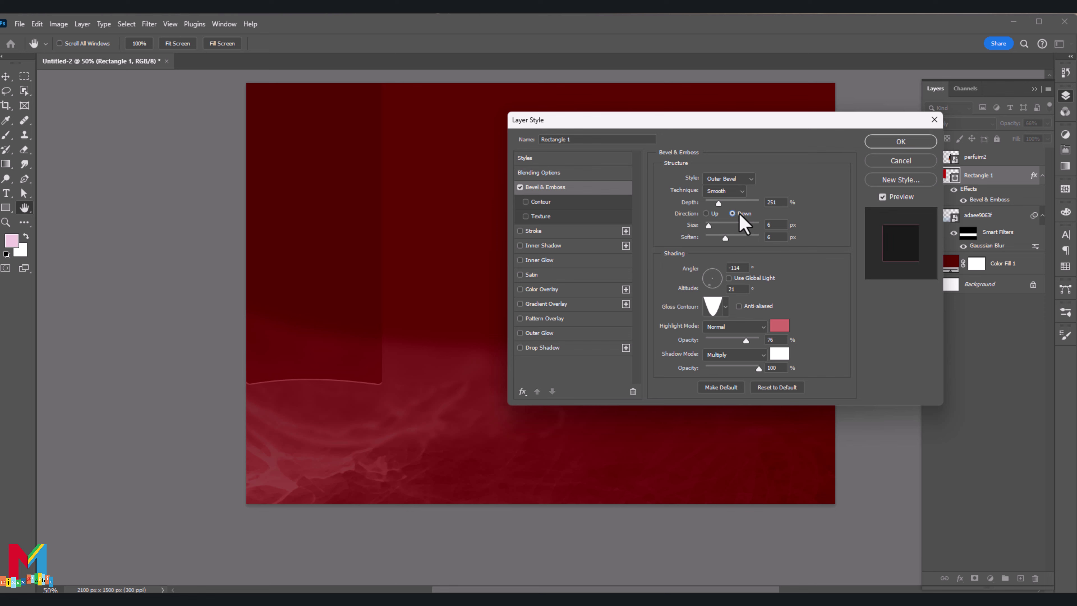
click(713, 214)
drag(718, 203, 732, 203)
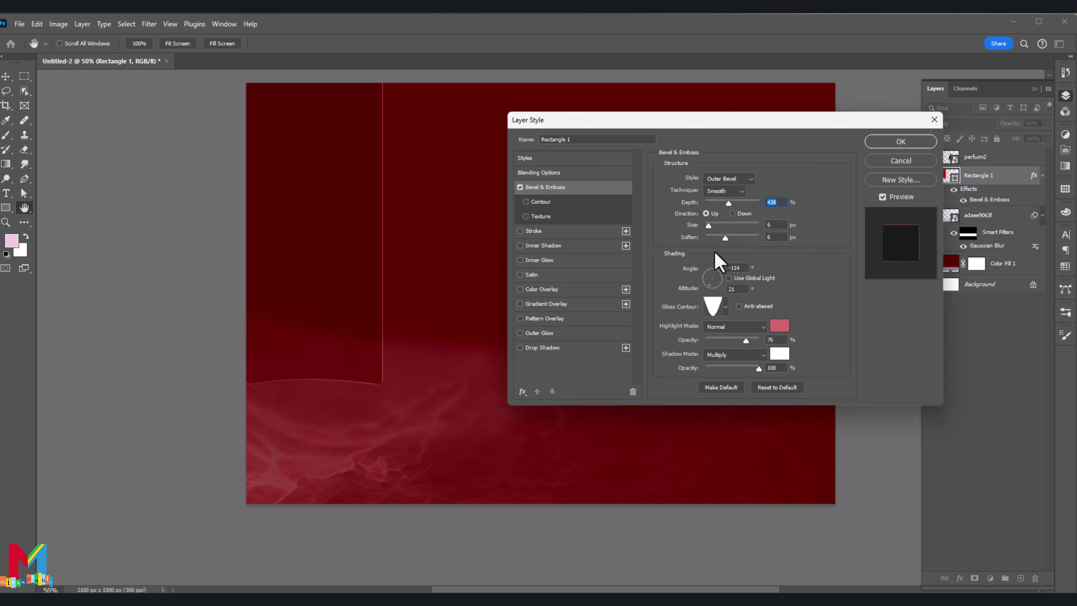
drag(711, 285, 715, 286)
drag(715, 286, 710, 289)
drag(718, 344, 724, 351)
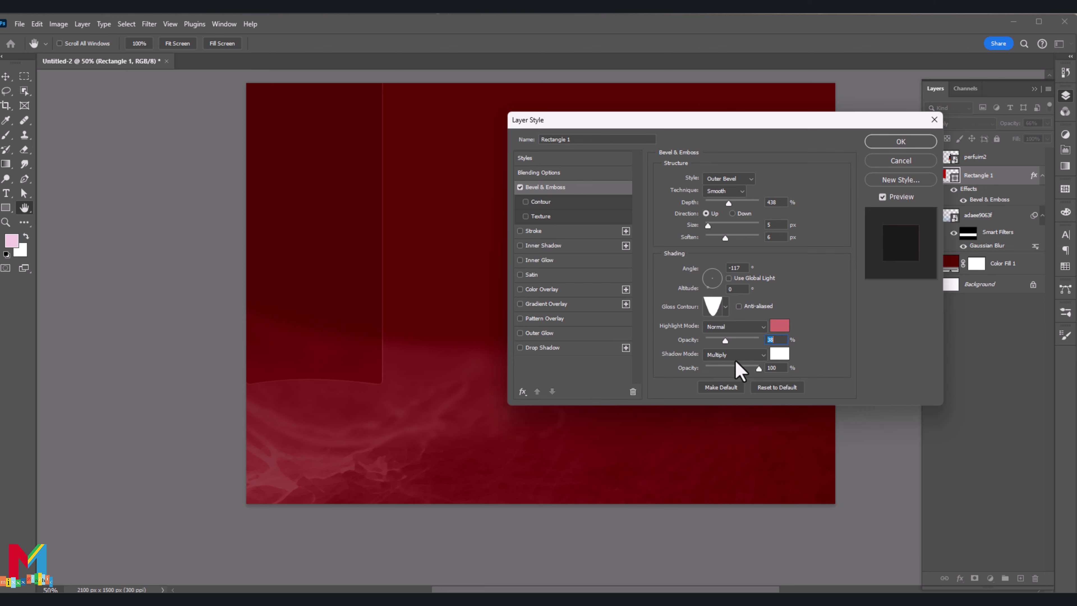
drag(758, 368, 758, 368)
drag(728, 203, 747, 207)
click(897, 143)
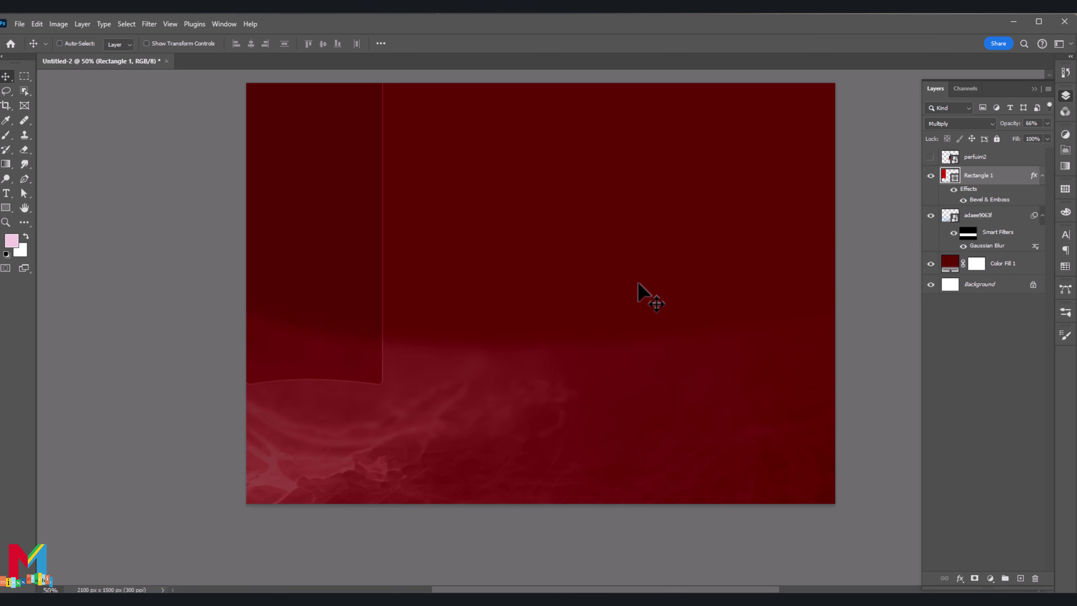
Duplicate the rectangle panel and make the copy shorter, wider and offset to the right
key(ctrl+j)
drag(361, 264, 450, 258)
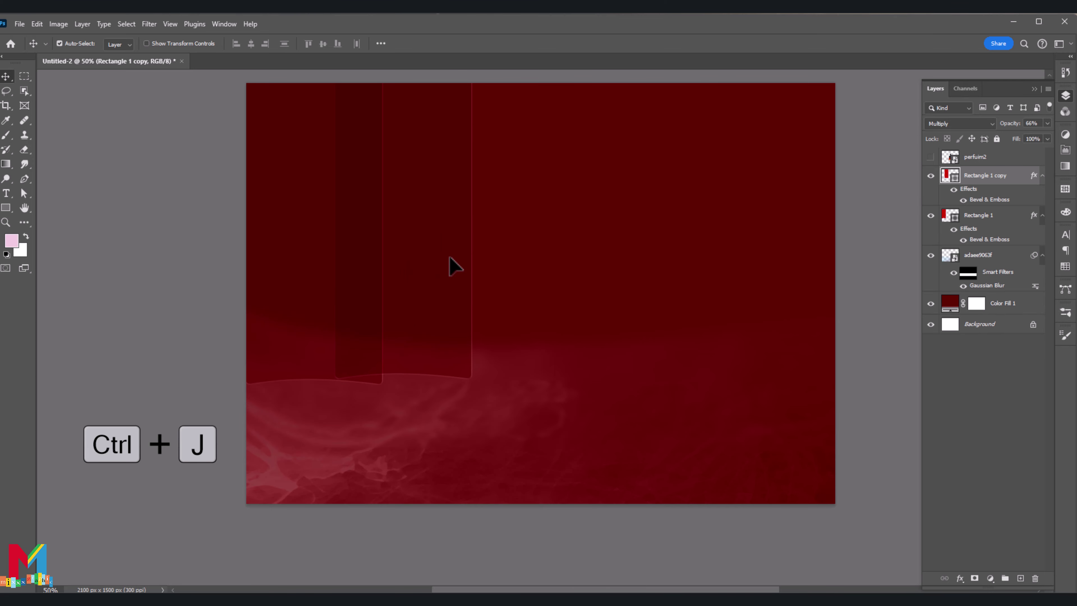
key(ctrl+t)
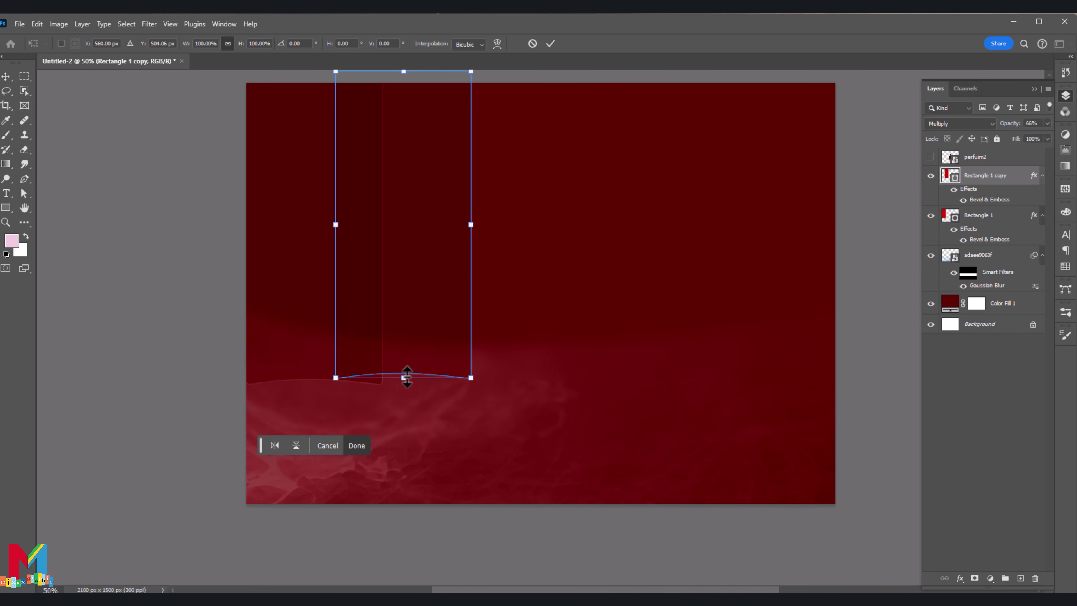
drag(406, 377, 407, 357)
mouse_move(470, 225)
mouse_down()
mouse_move(501, 213)
mouse_move(476, 237)
mouse_up()
click(550, 43)
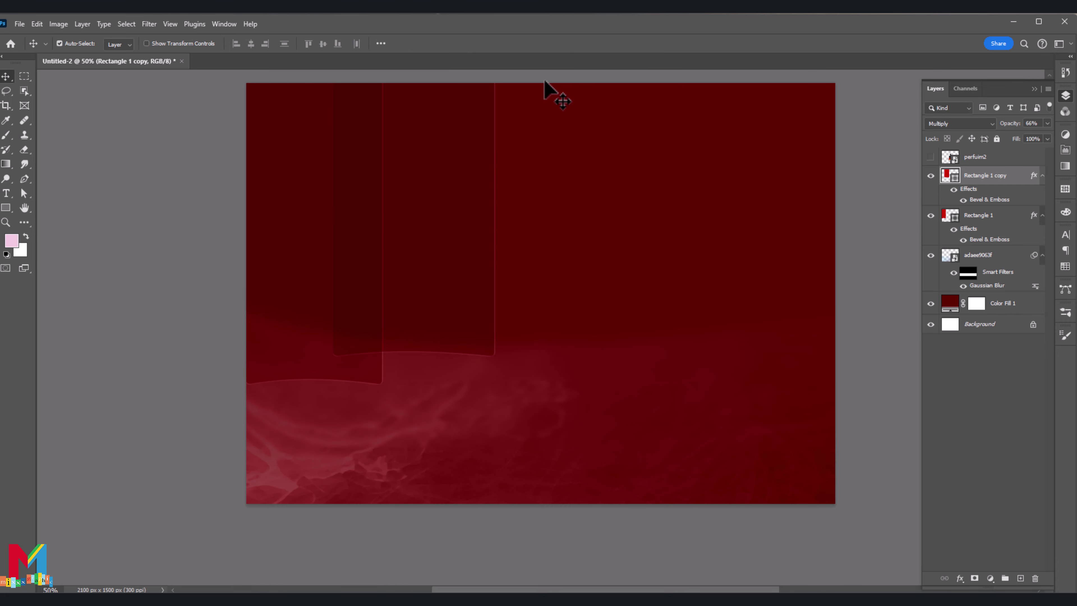
drag(474, 352, 467, 357)
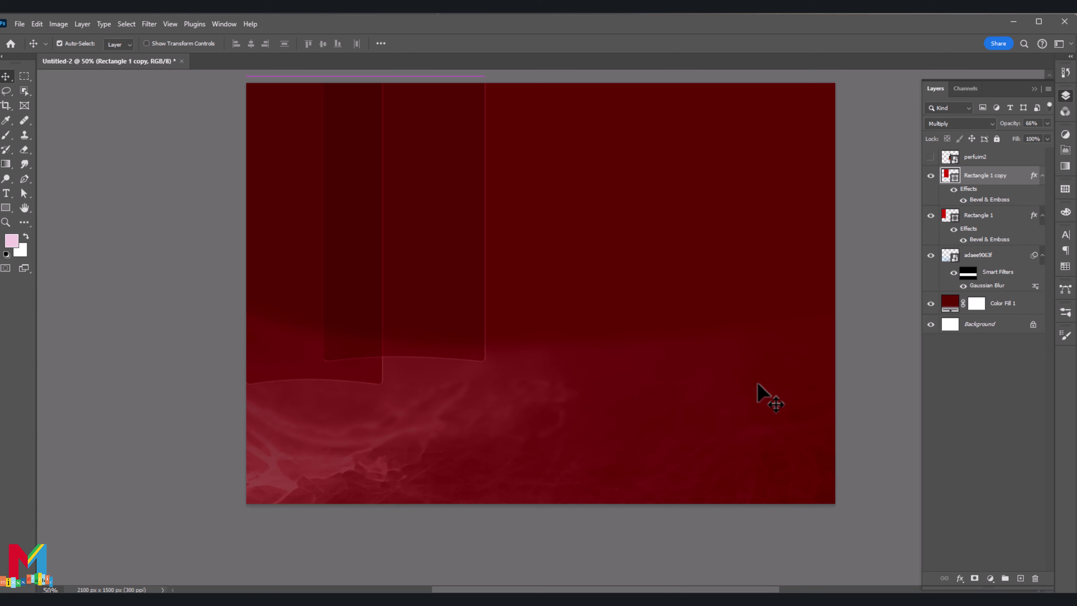
Lock the Color Fill 1 and adaee9063f smoke layers
click(990, 304)
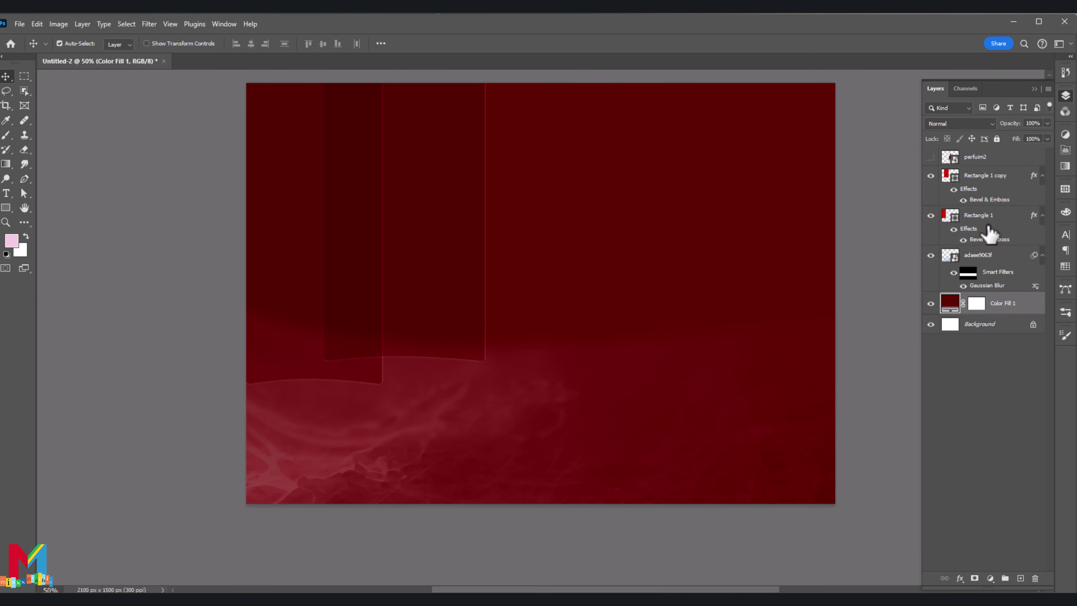
click(997, 139)
click(988, 255)
click(997, 139)
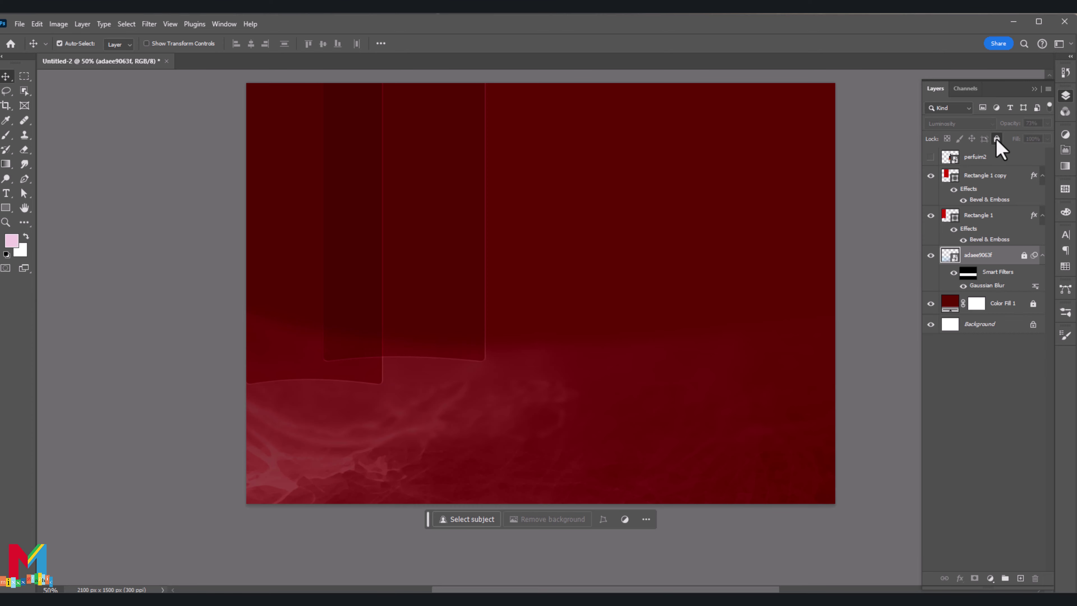
Duplicate both glass panels, flip the copies horizontally and move them to the right side
drag(460, 214, 451, 214)
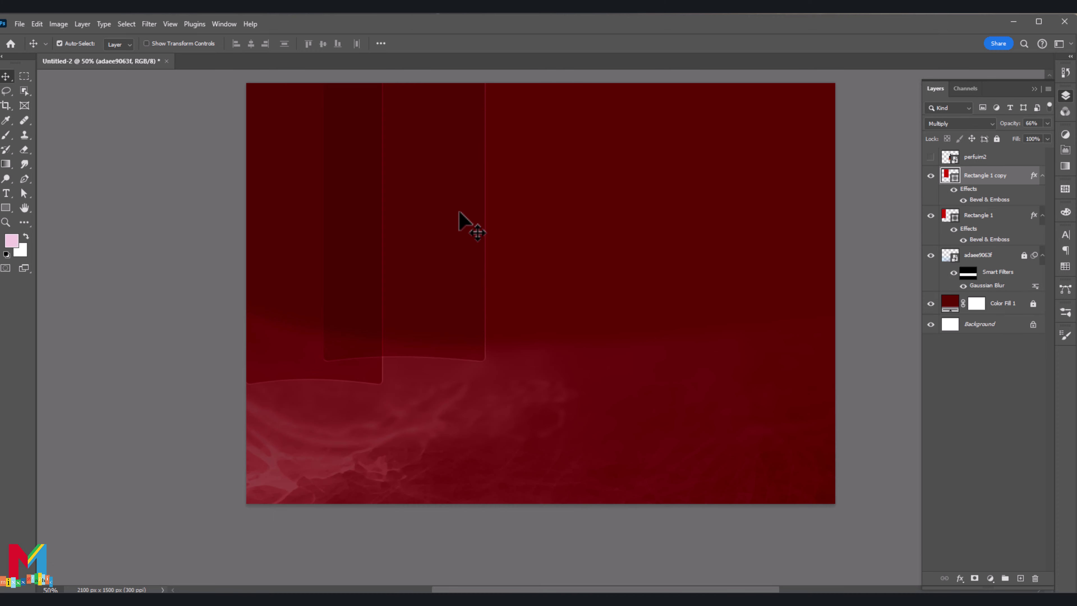
scroll(486, 222, up, 2)
drag(505, 152, 405, 206)
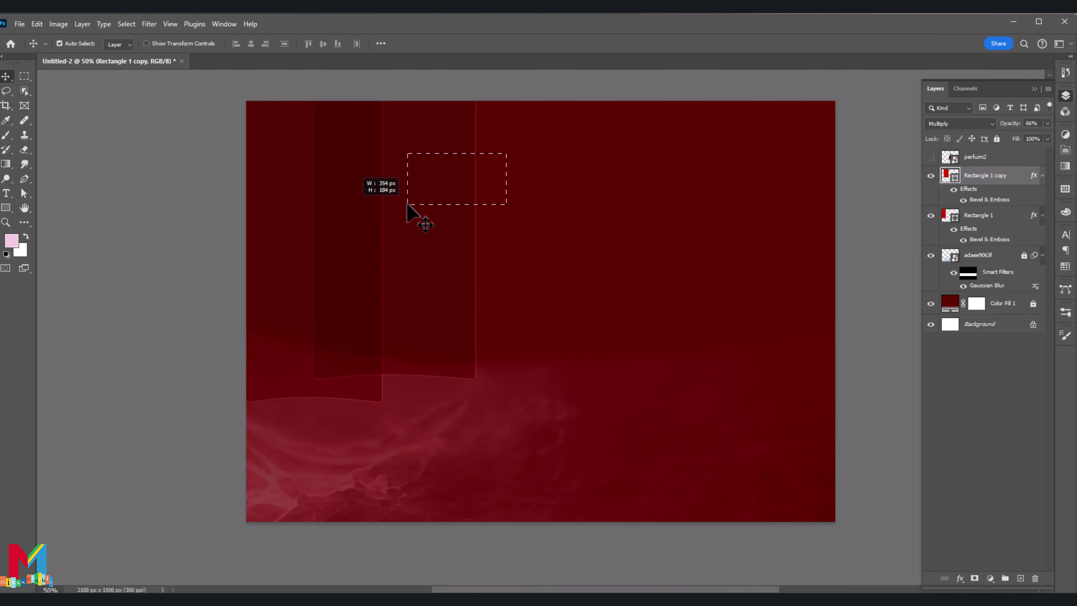
key(ctrl+j)
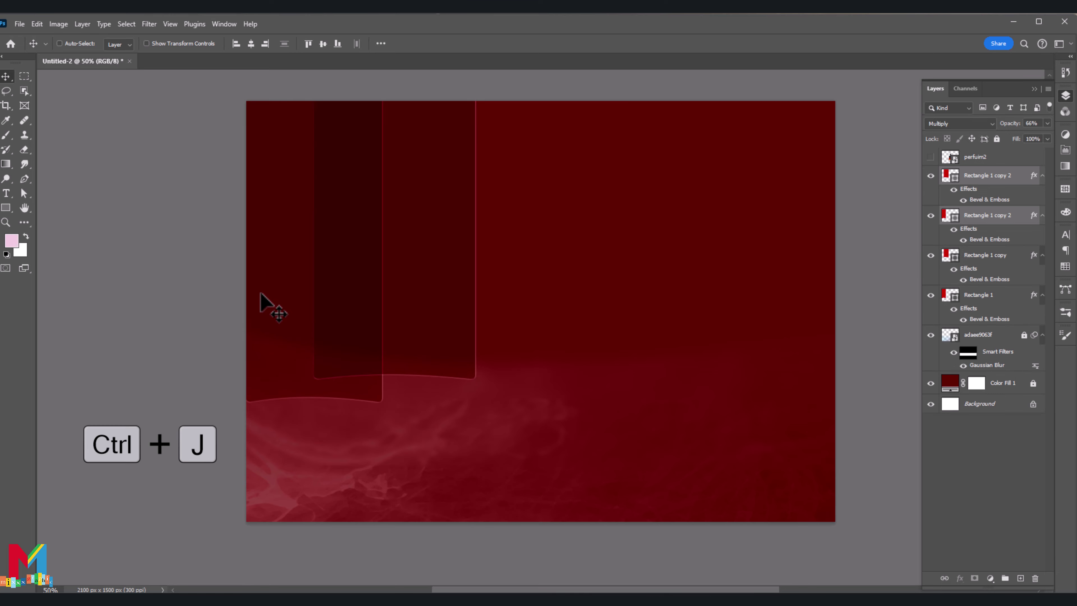
key(ctrl+t)
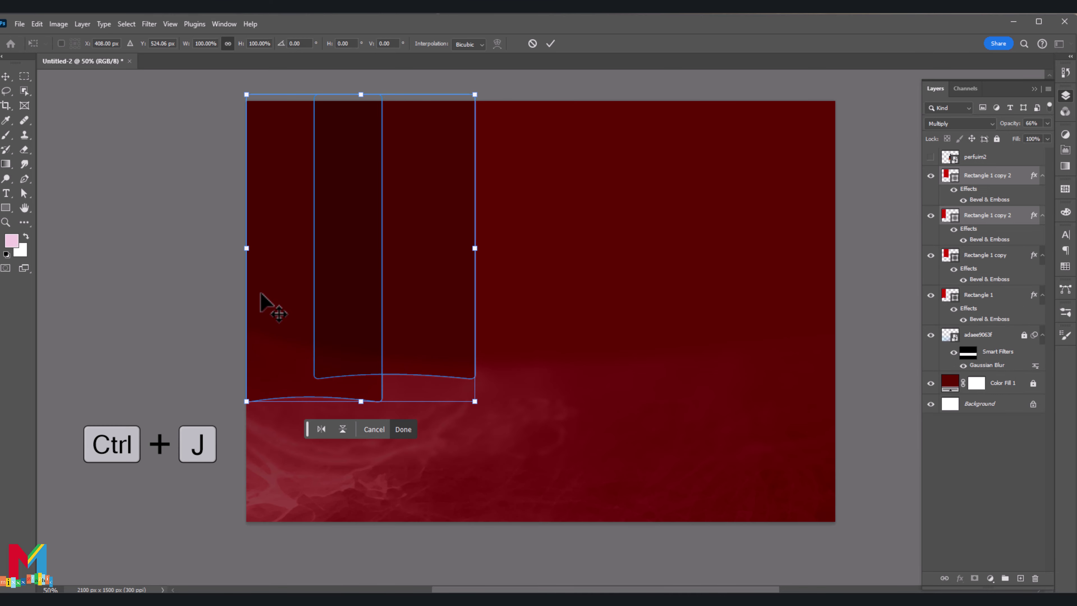
click(322, 430)
drag(303, 298, 666, 296)
click(551, 43)
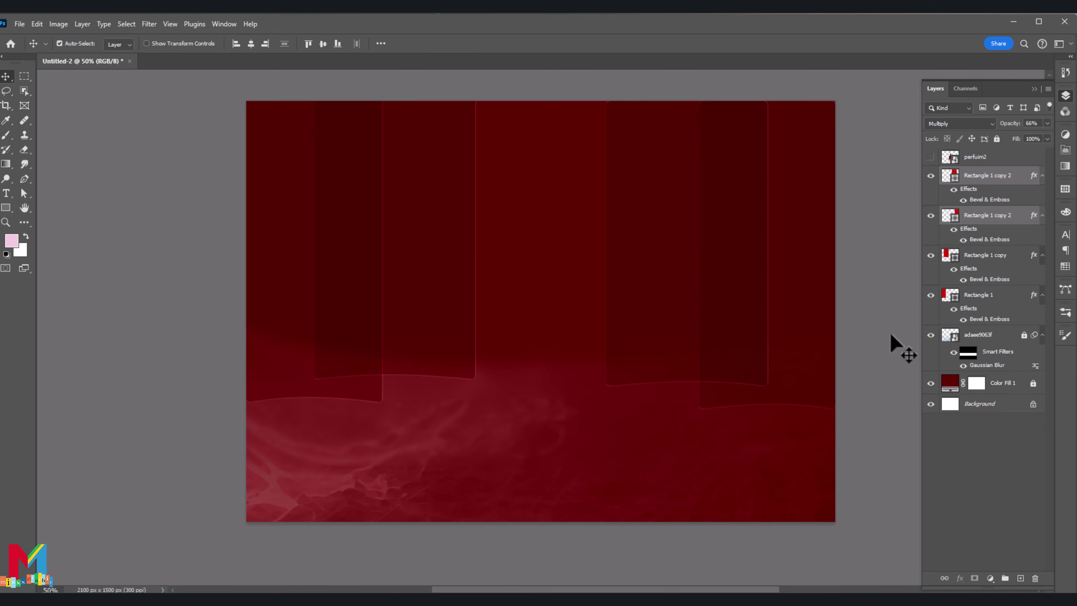
Show the perfuim2 bottle layer, scale it up, and centre it between the glass panels
click(930, 157)
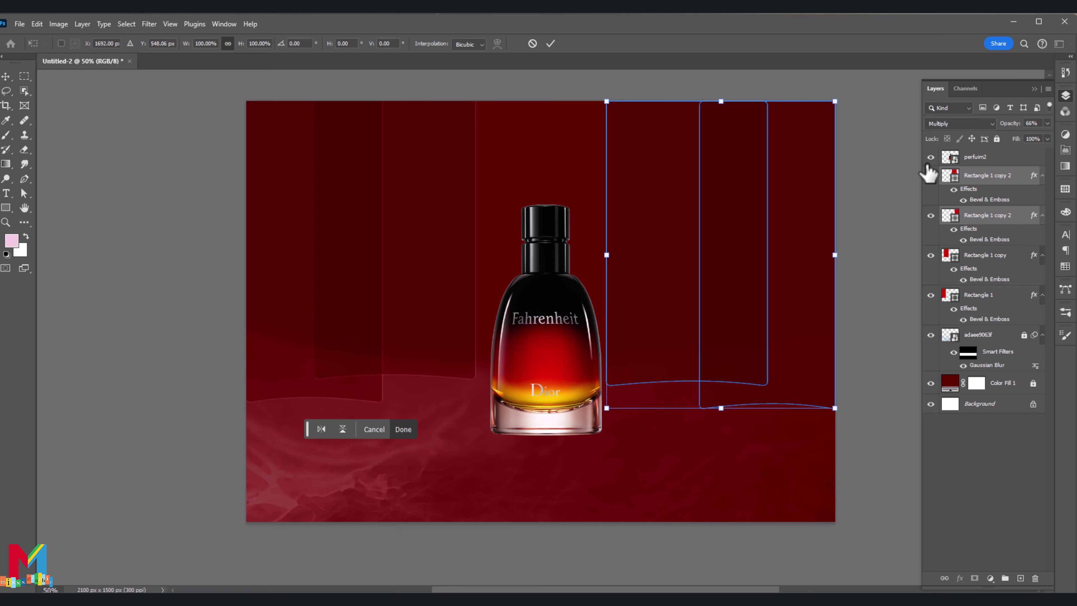
click(983, 157)
key(ctrl+t)
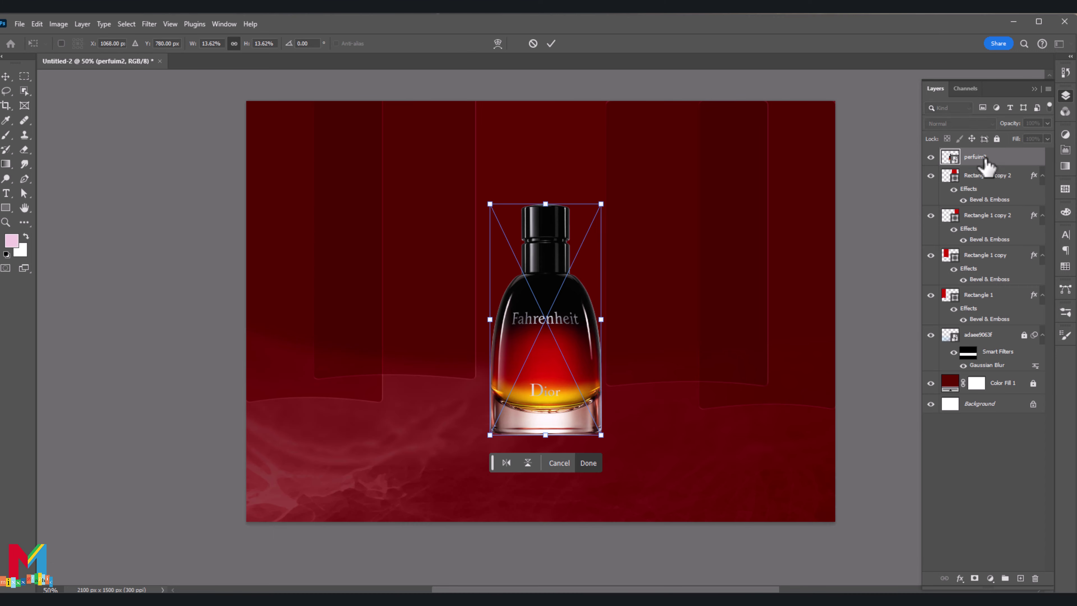
mouse_move(546, 437)
mouse_down()
mouse_move(536, 486)
mouse_move(547, 467)
mouse_up()
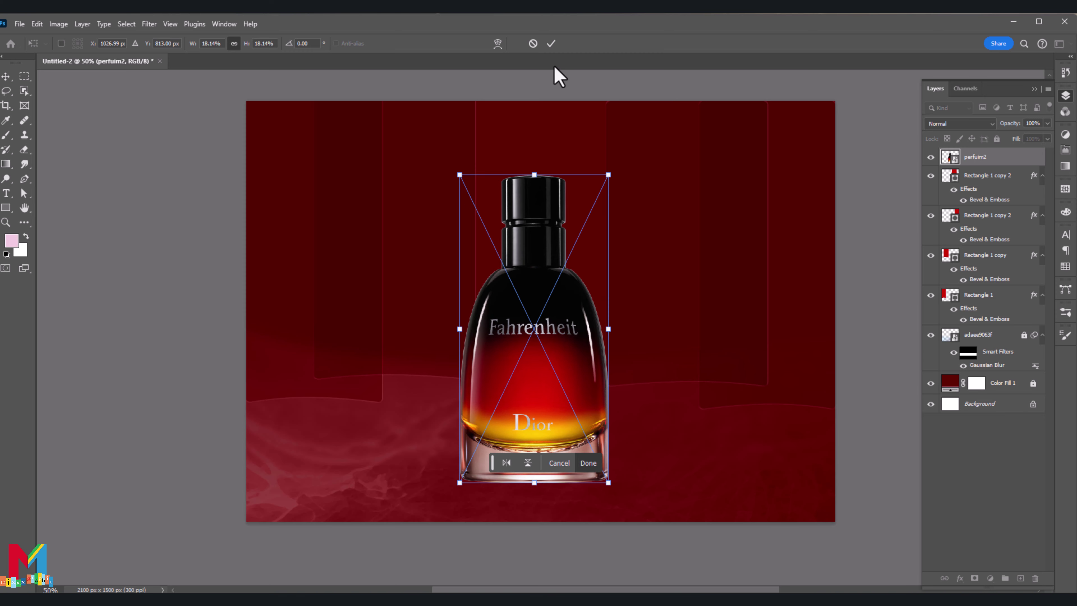
click(551, 44)
drag(558, 356, 564, 346)
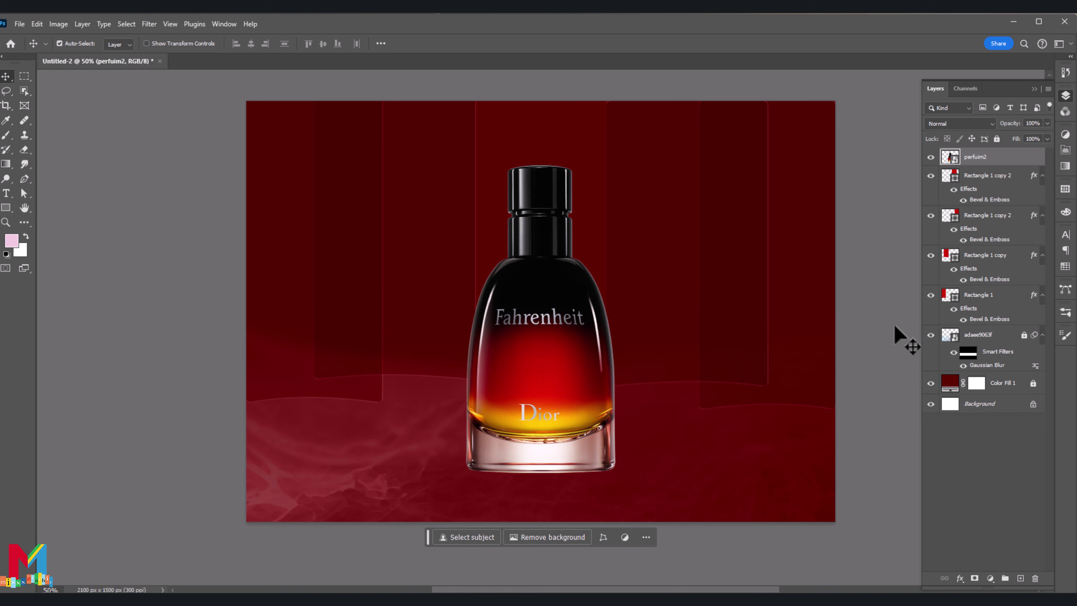
click(971, 180)
Paint a soft black shadow under the bottle's base on a new Layer 1 with an enlarged brush
click(1021, 578)
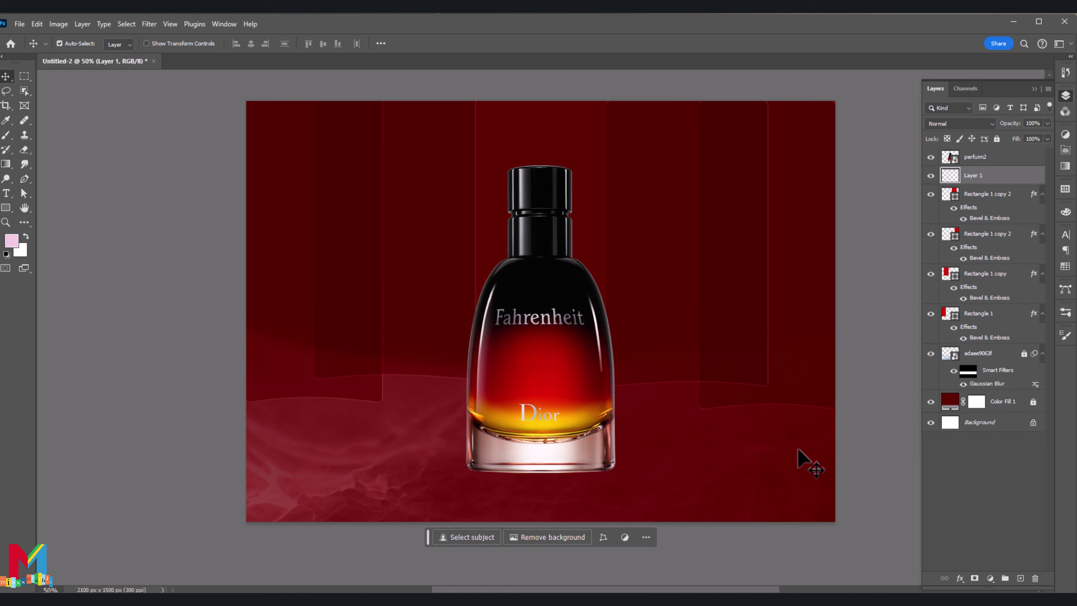
click(6, 135)
click(70, 43)
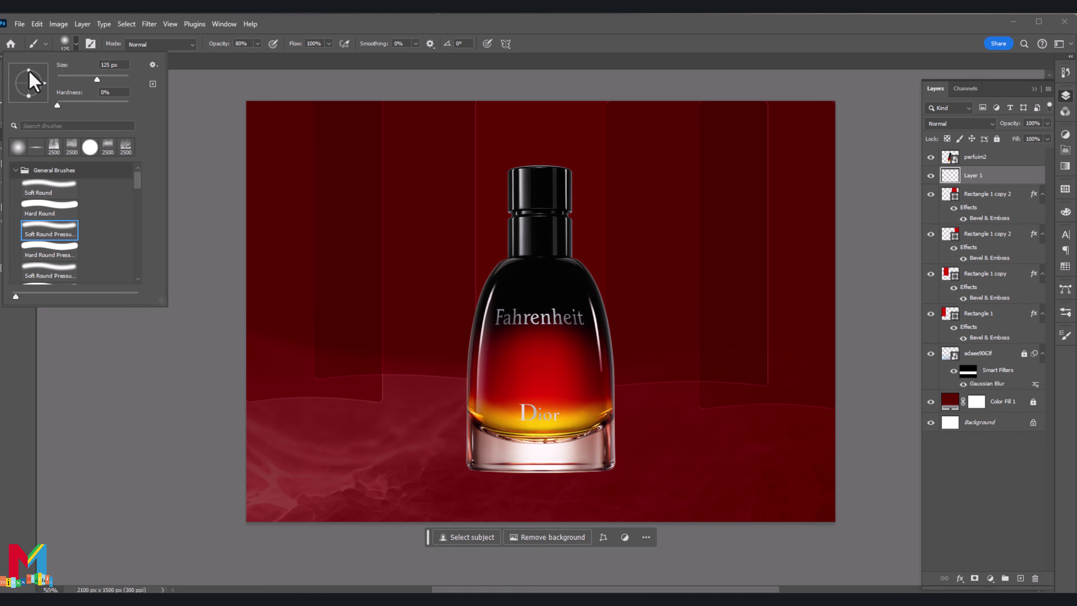
click(29, 369)
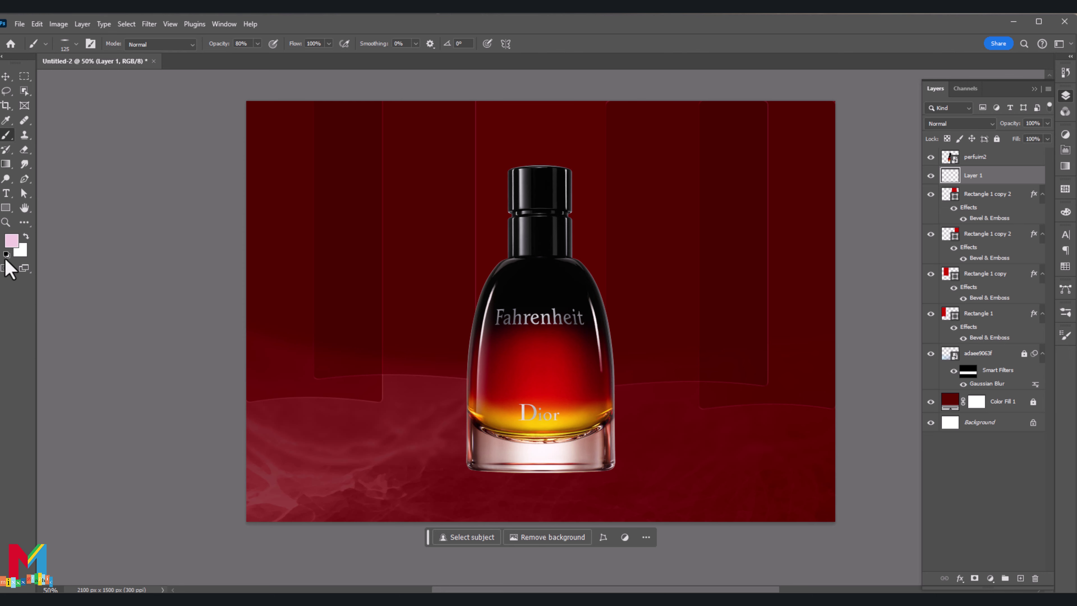
click(7, 254)
key(bracketright)
key(bracketright)
key(bracketright)
key(bracketright)
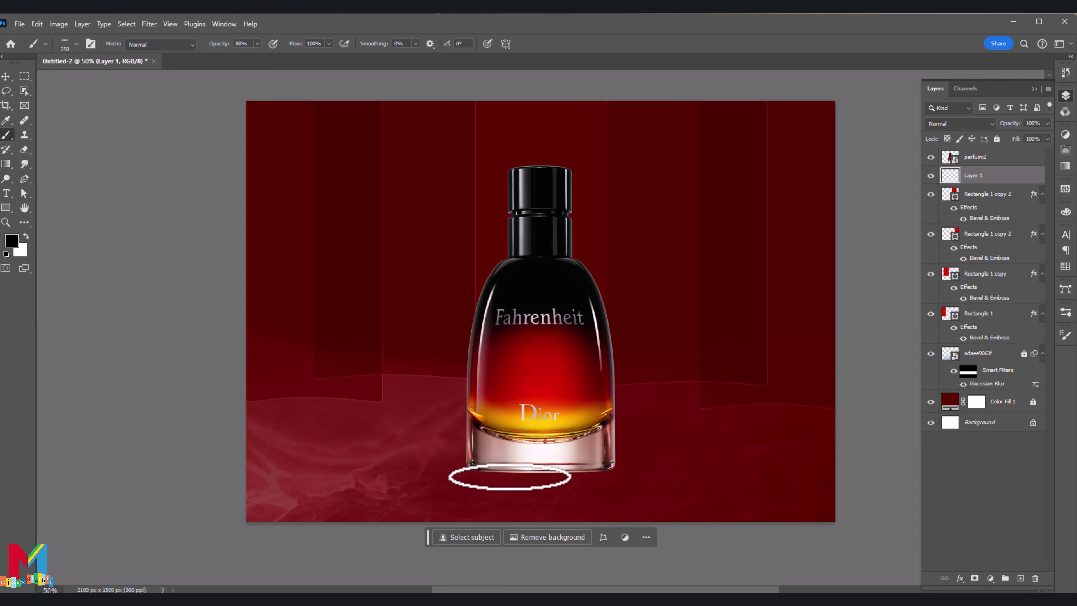
key(bracketright)
key(bracketright)
key(bracketright)
key(bracketright)
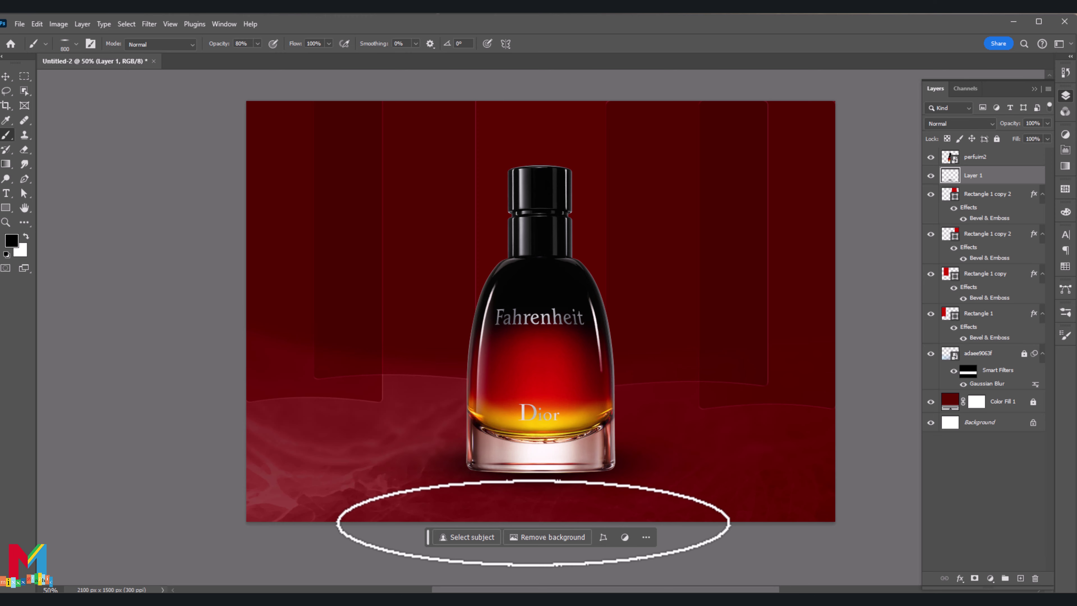
key(v)
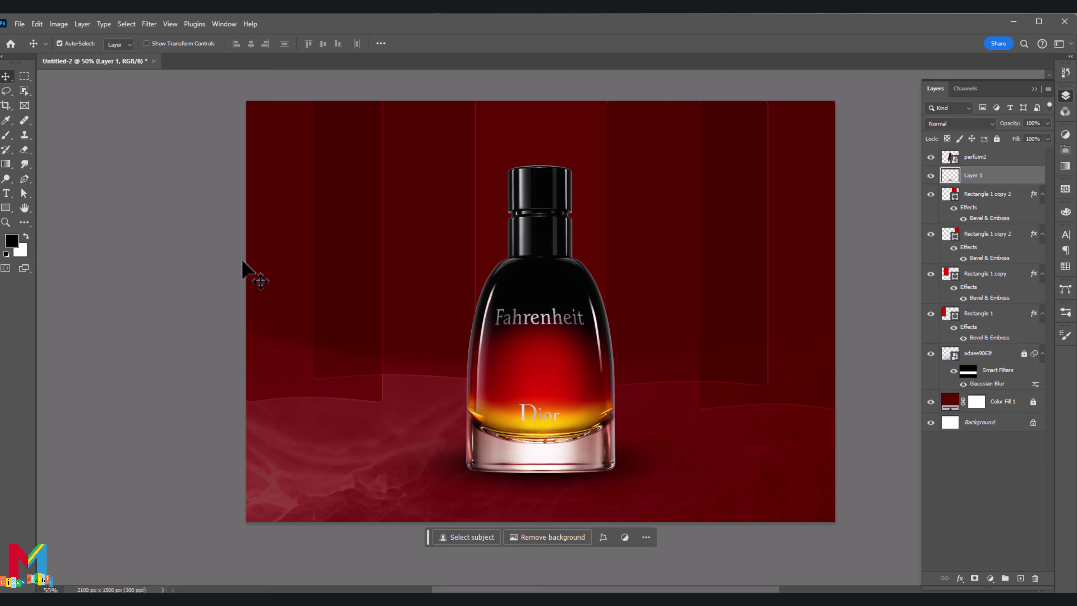
scroll(238, 261, up, 1)
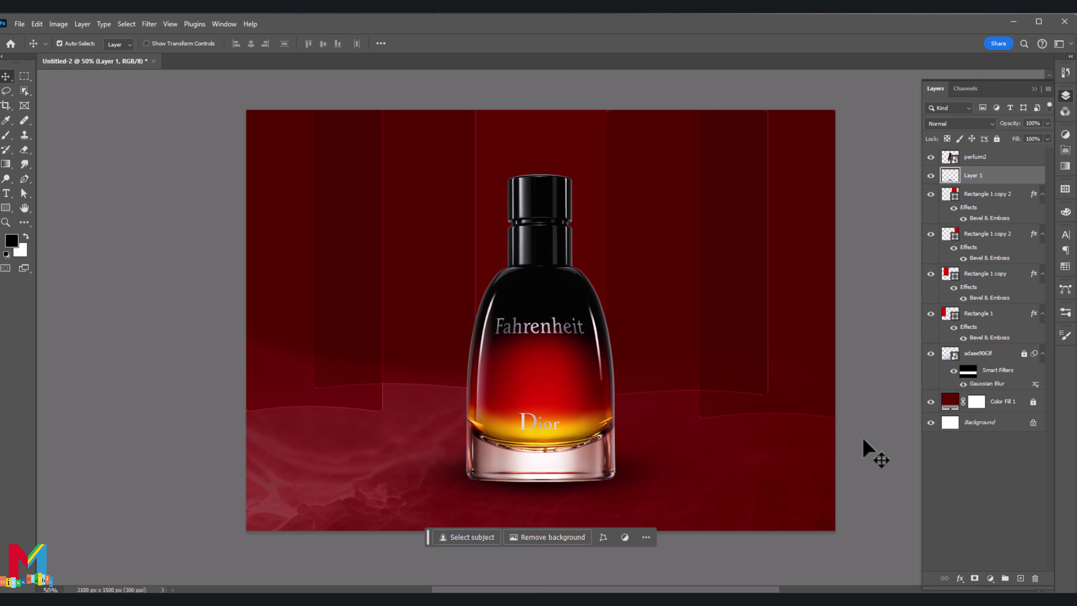
Warp the adaee9063f smoke texture so both sides curve downward, and commit the warp
click(953, 358)
key(ctrl+t)
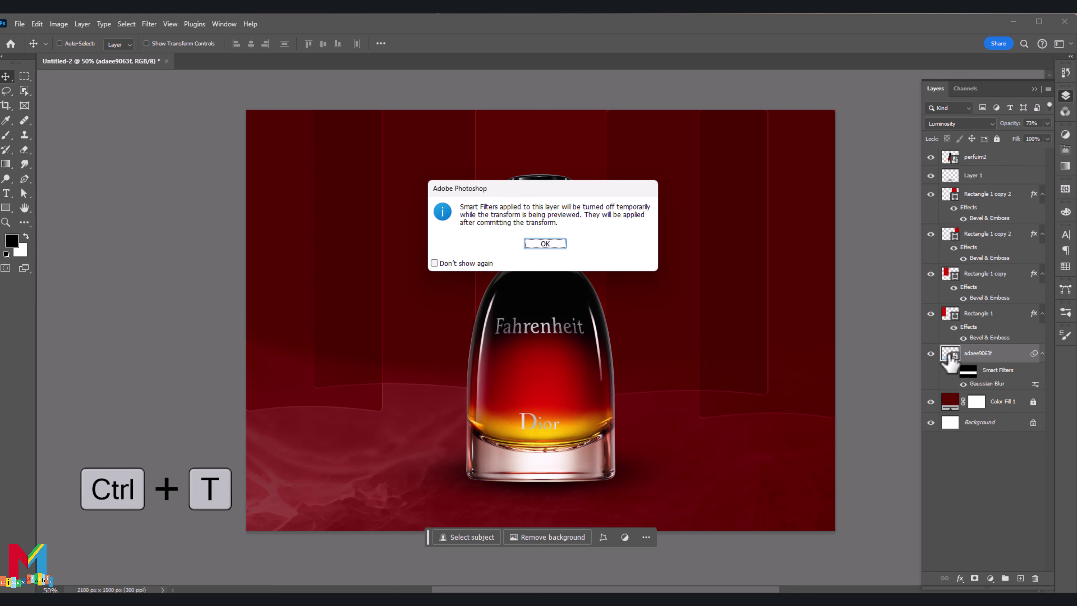
key(Return)
click(498, 43)
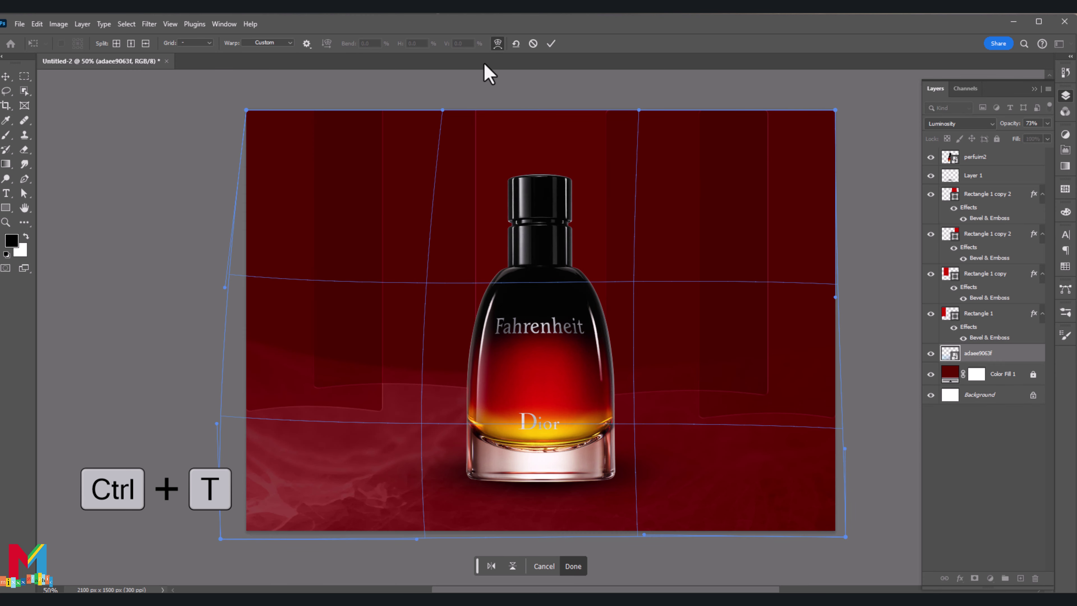
drag(245, 283, 233, 361)
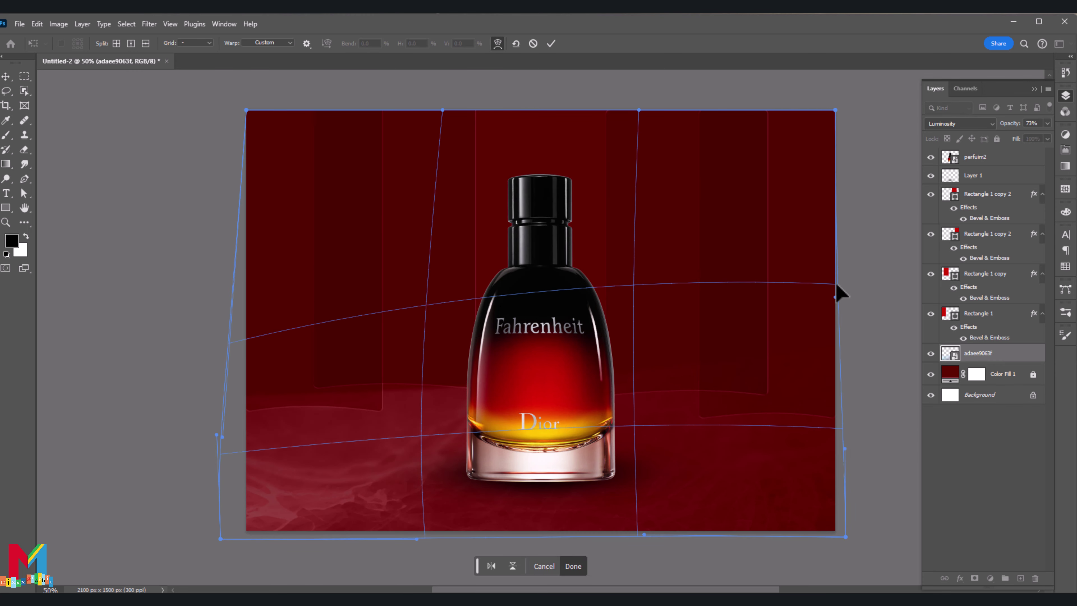
drag(839, 293, 863, 366)
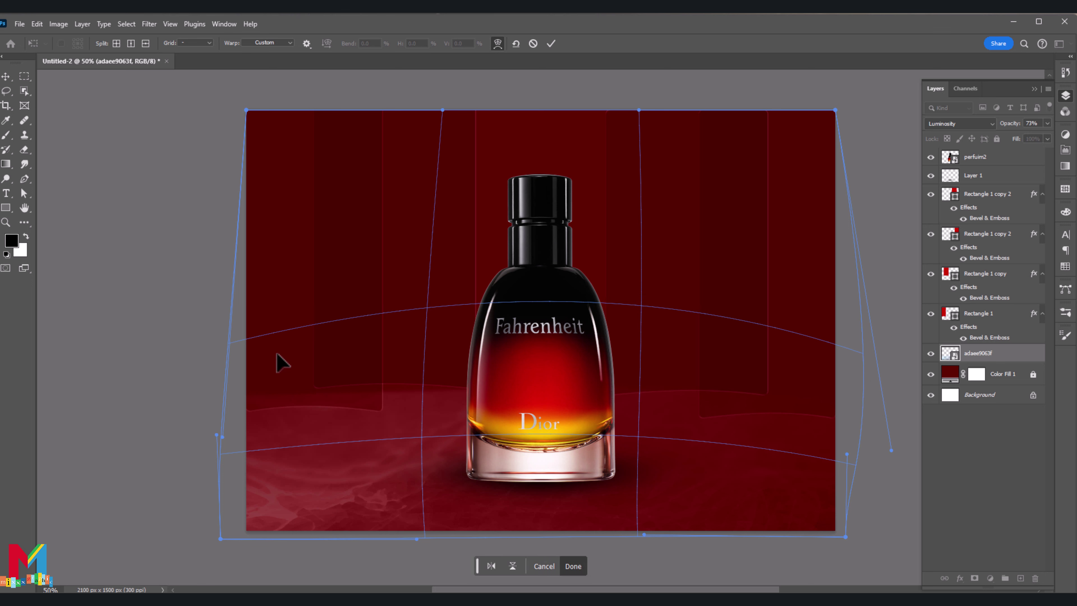
drag(254, 358, 250, 366)
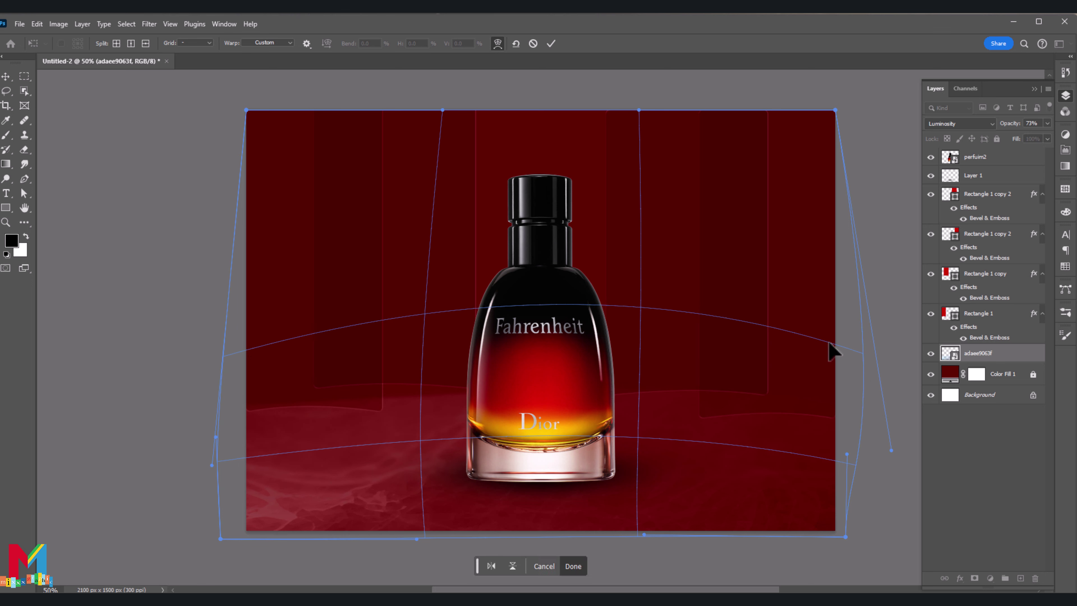
drag(830, 353, 852, 351)
click(551, 43)
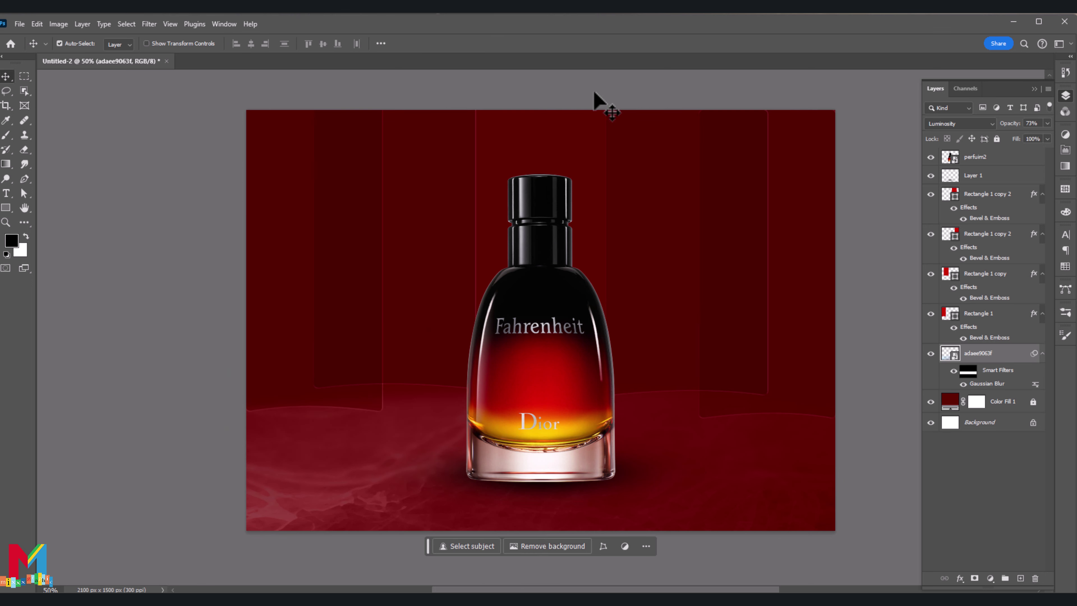
Add a new layer above the red fill and set up a soft round brush
click(983, 403)
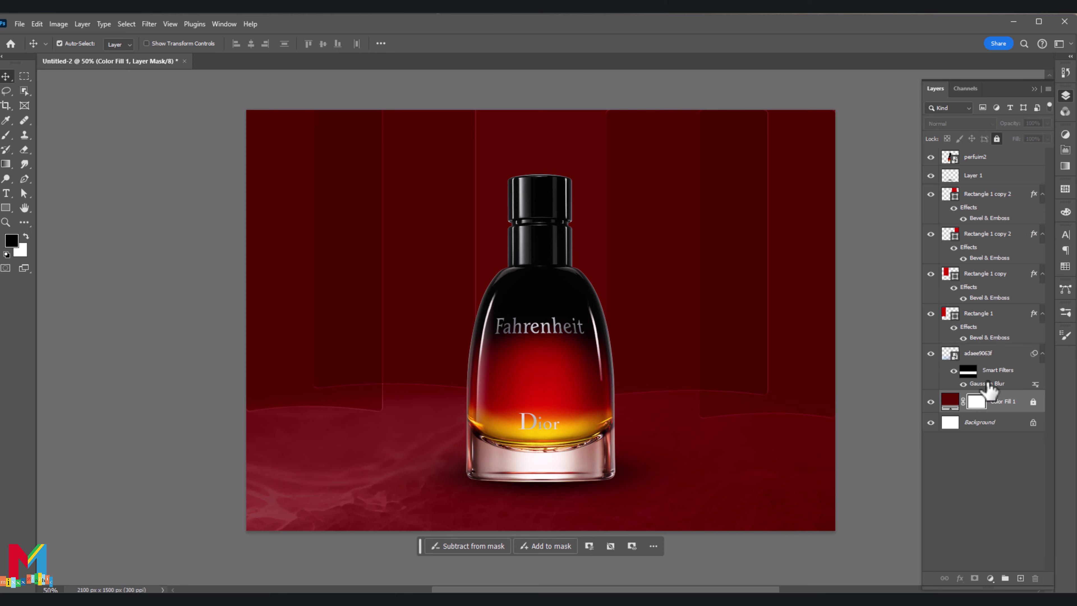
click(1021, 580)
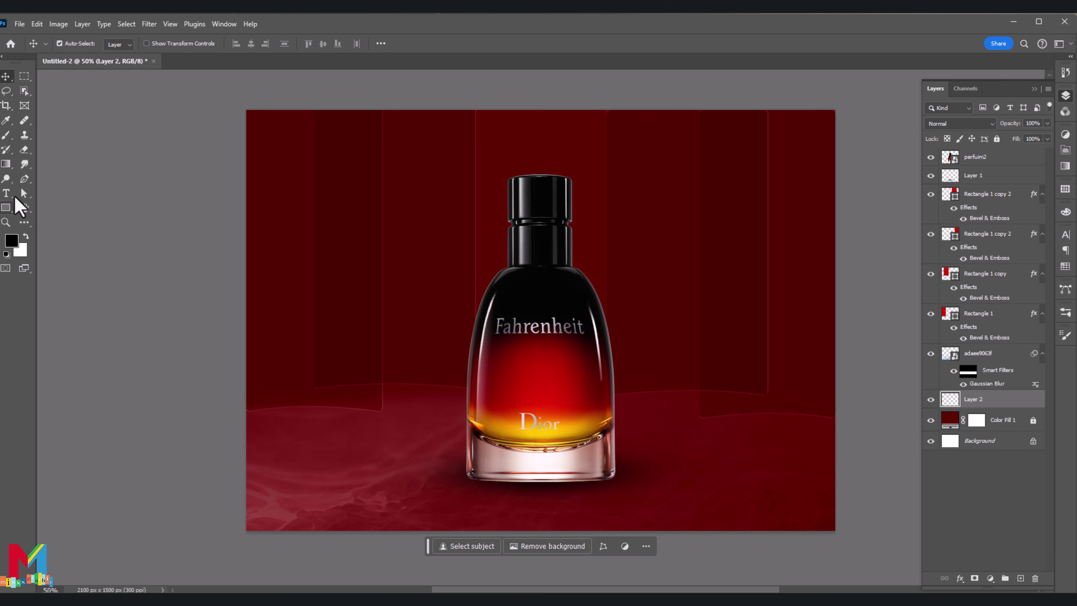
click(6, 135)
click(76, 44)
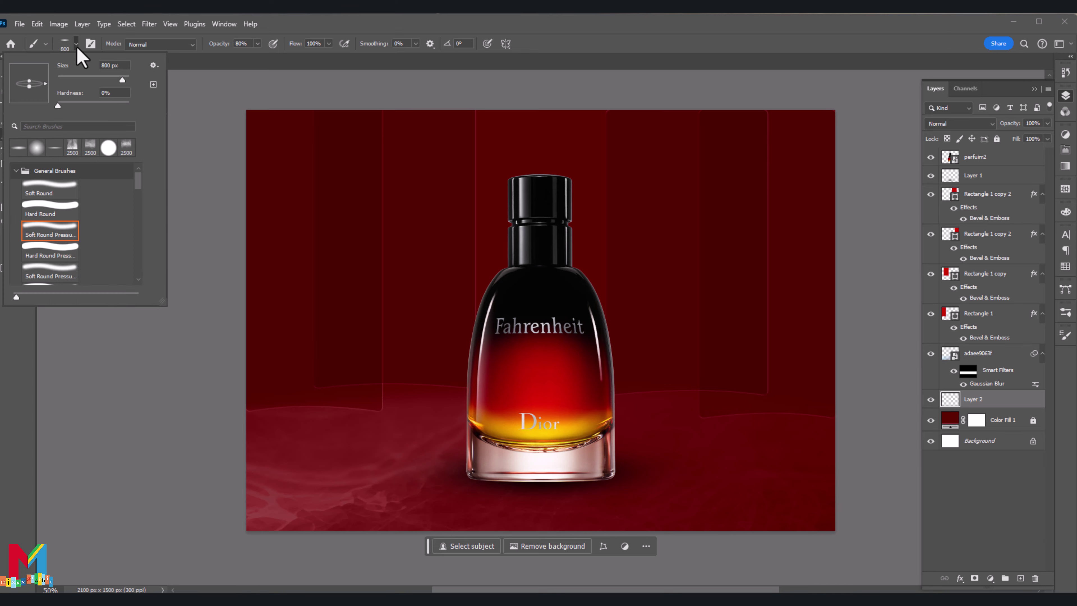
drag(29, 87, 27, 96)
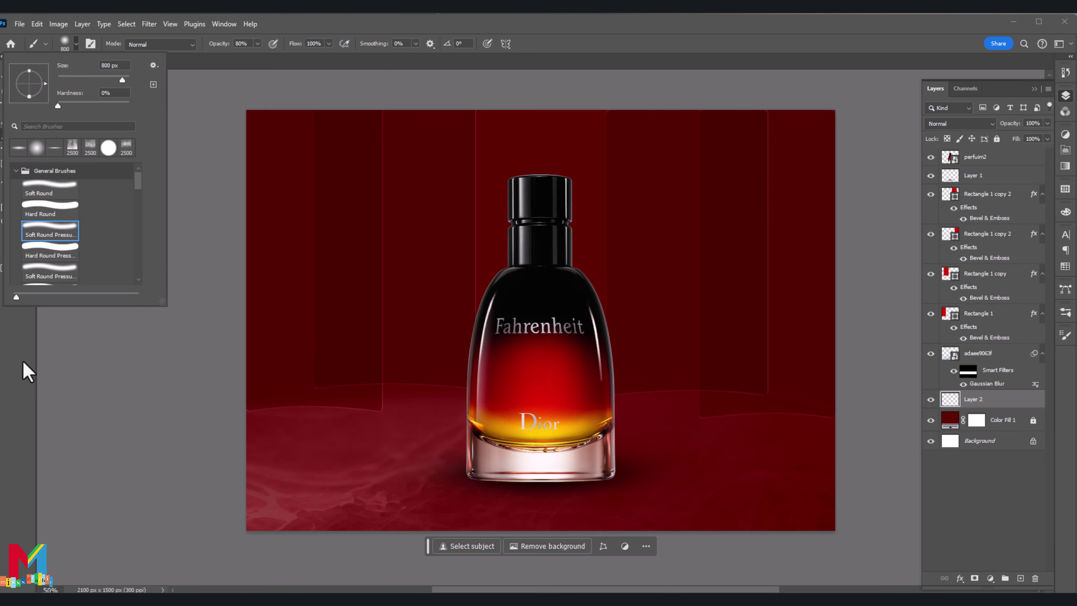
click(25, 371)
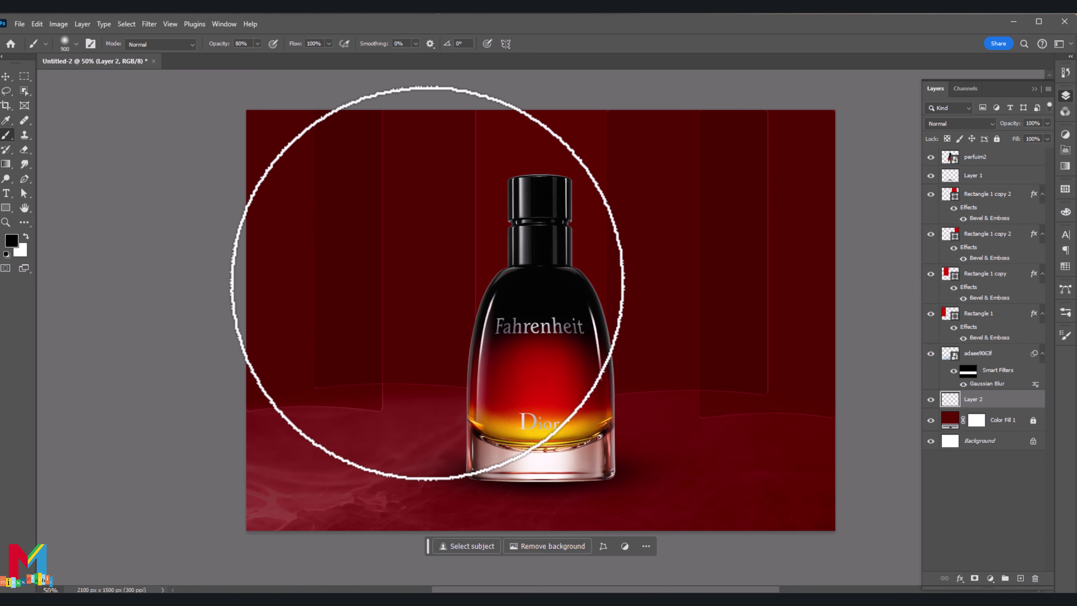
With pale pink ffbebe and a 1500 brush, paint a glow behind the bottle and panels
click(12, 241)
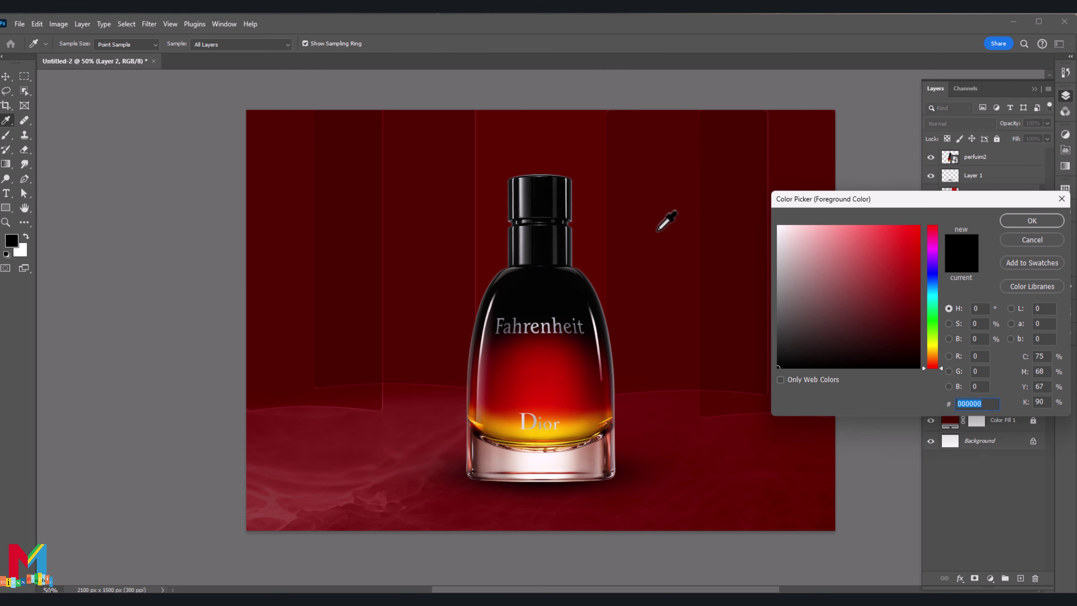
click(814, 225)
click(1032, 221)
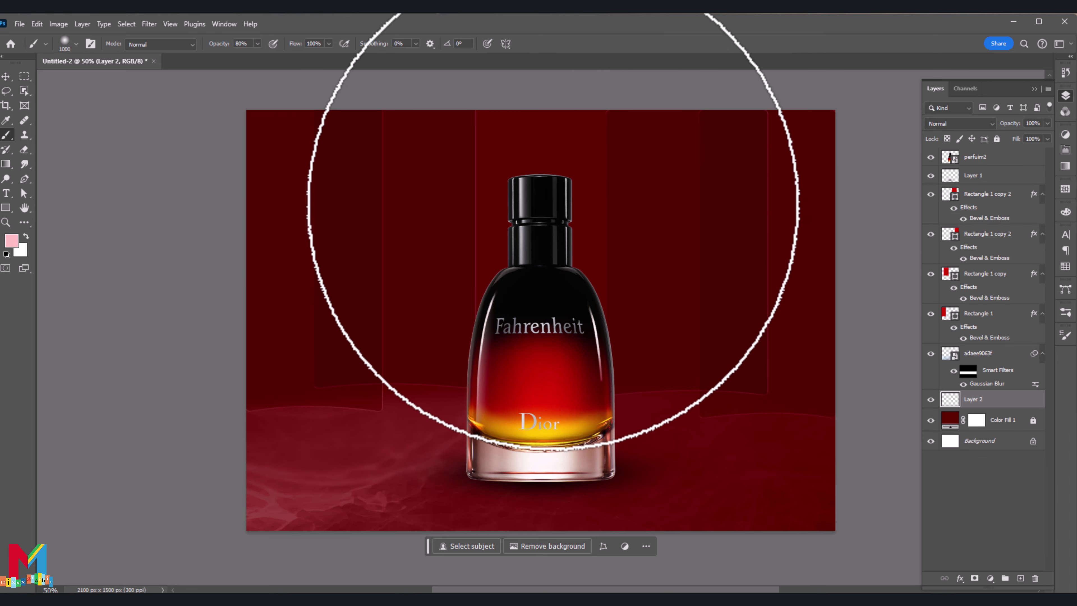
click(542, 302)
key(bracketright)
key(bracketright)
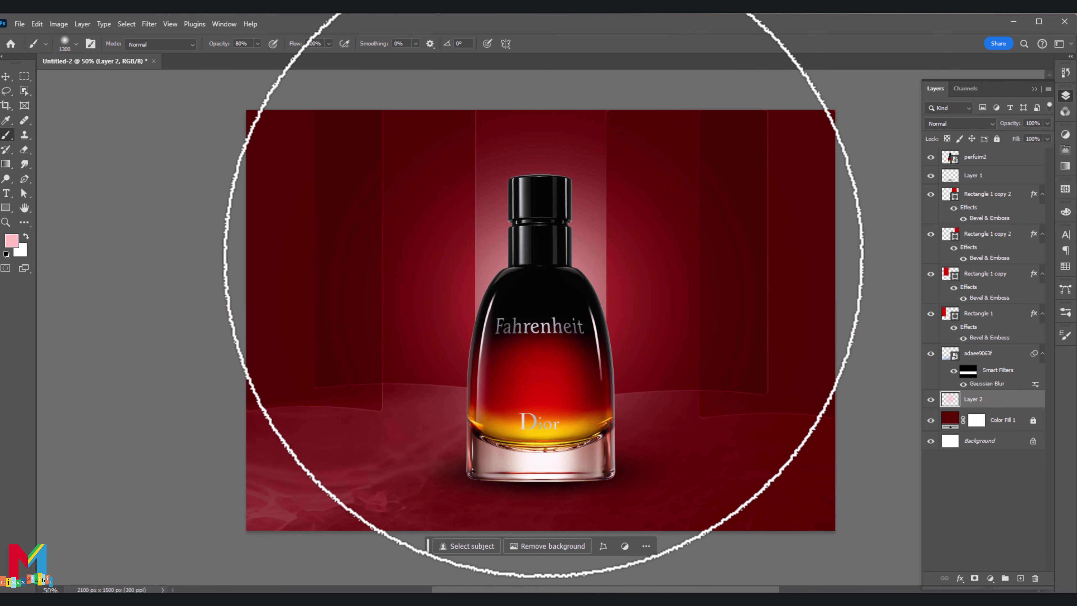
key(bracketright)
key(bracketright)
key(bracketright)
key(bracketright)
key(bracketright)
key(bracketright)
key(bracketleft)
key(bracketleft)
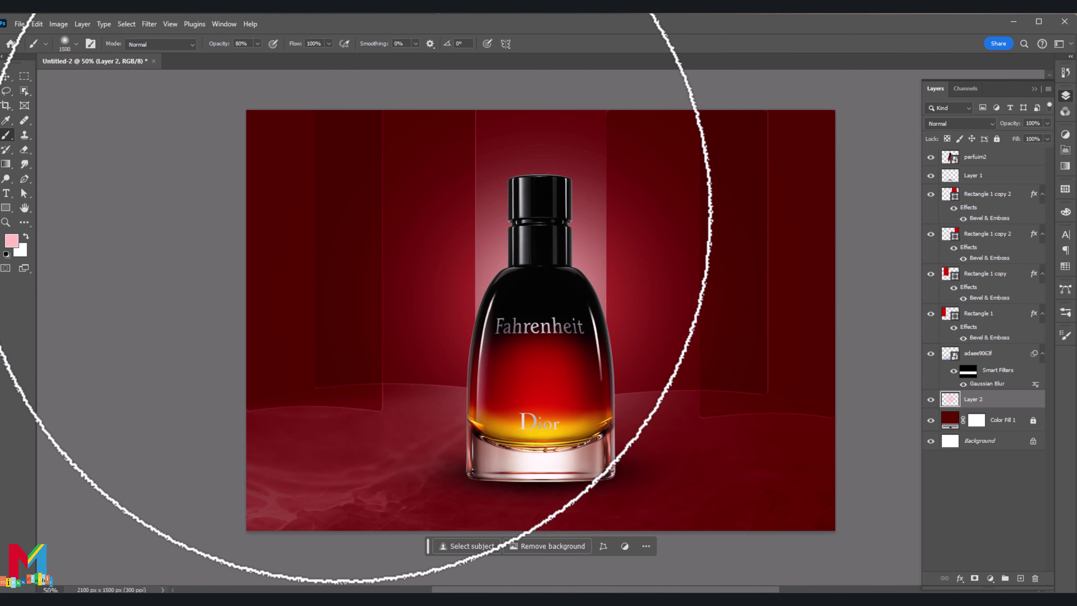
drag(407, 263, 552, 178)
drag(637, 178, 728, 163)
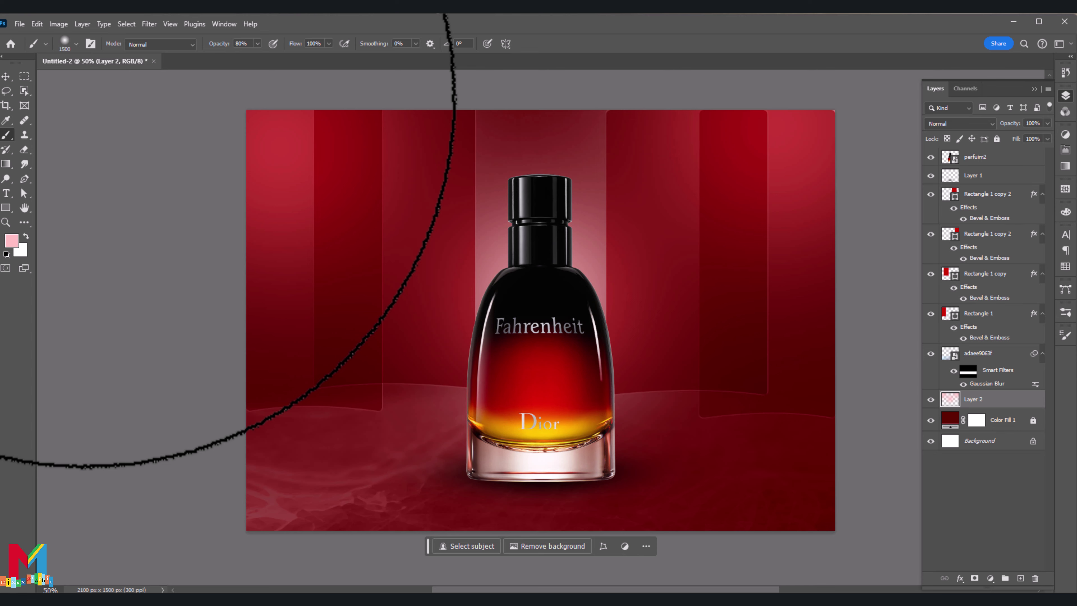
Copy the bottle's right half from perfuim2 to Layer 3 and move it below Layer 1
key(v)
scroll(873, 438, up, 1)
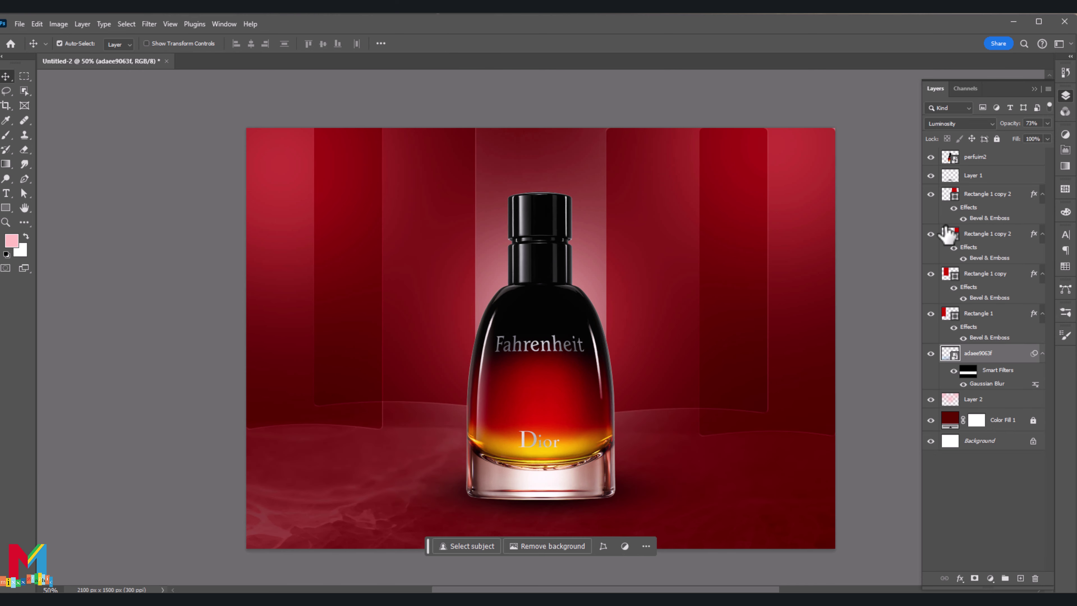
click(972, 163)
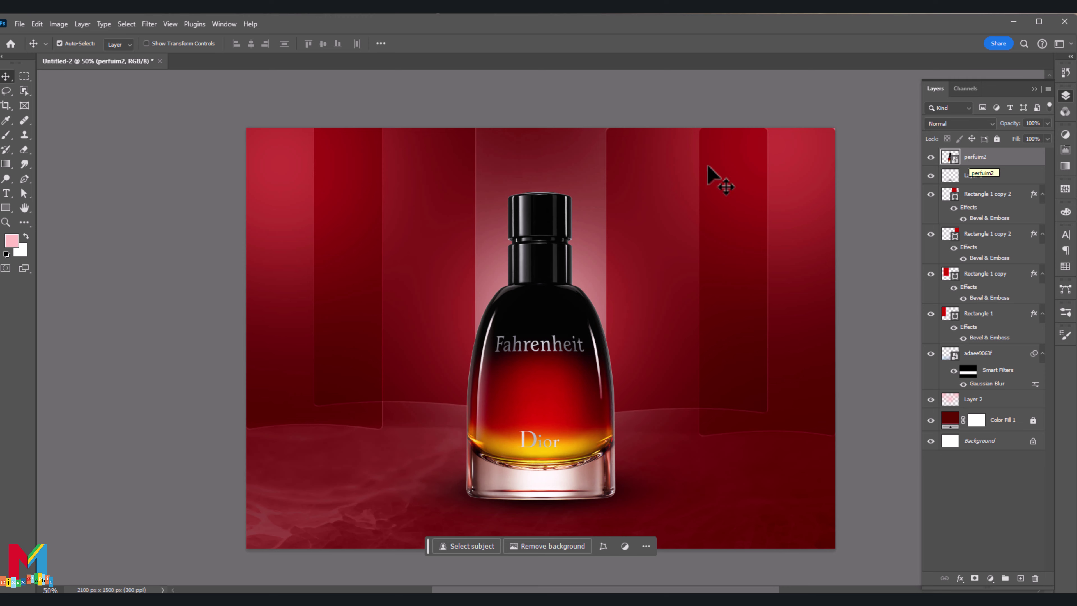
click(24, 76)
drag(620, 143, 542, 419)
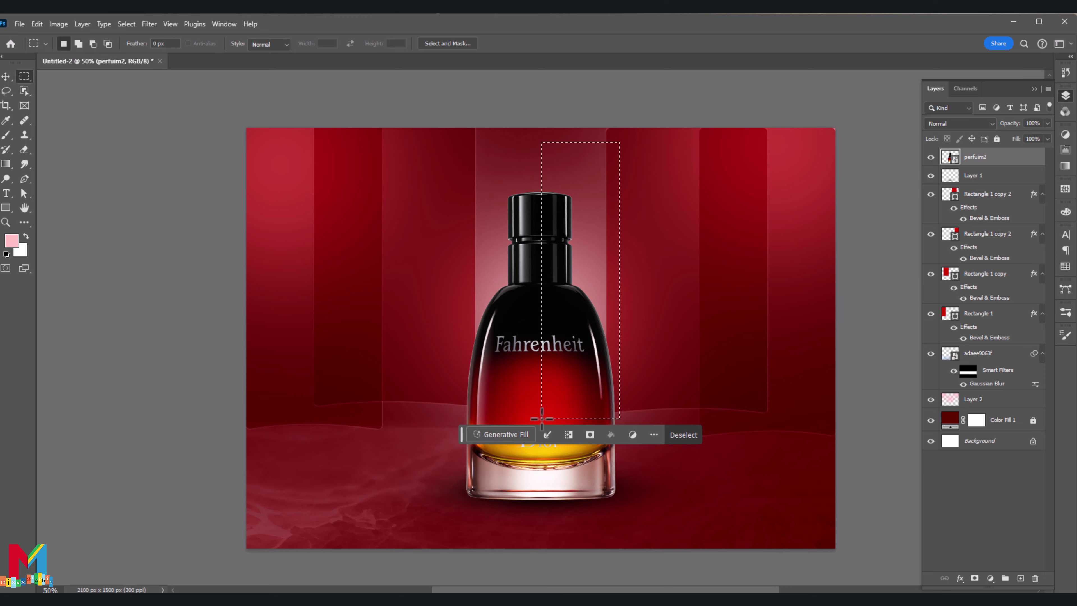
key(ctrl+j)
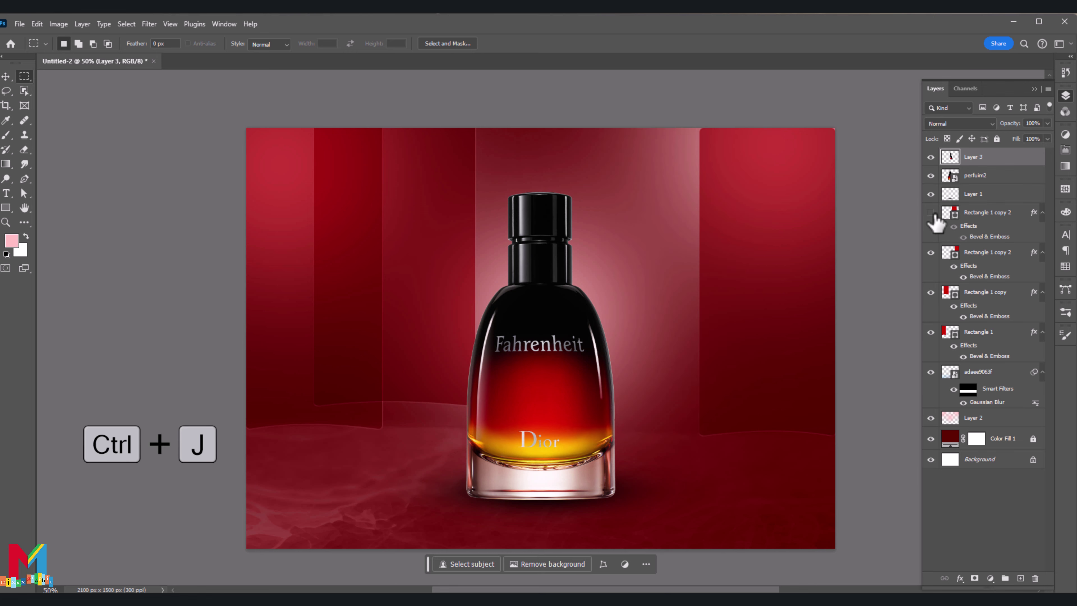
drag(981, 163, 976, 200)
click(6, 76)
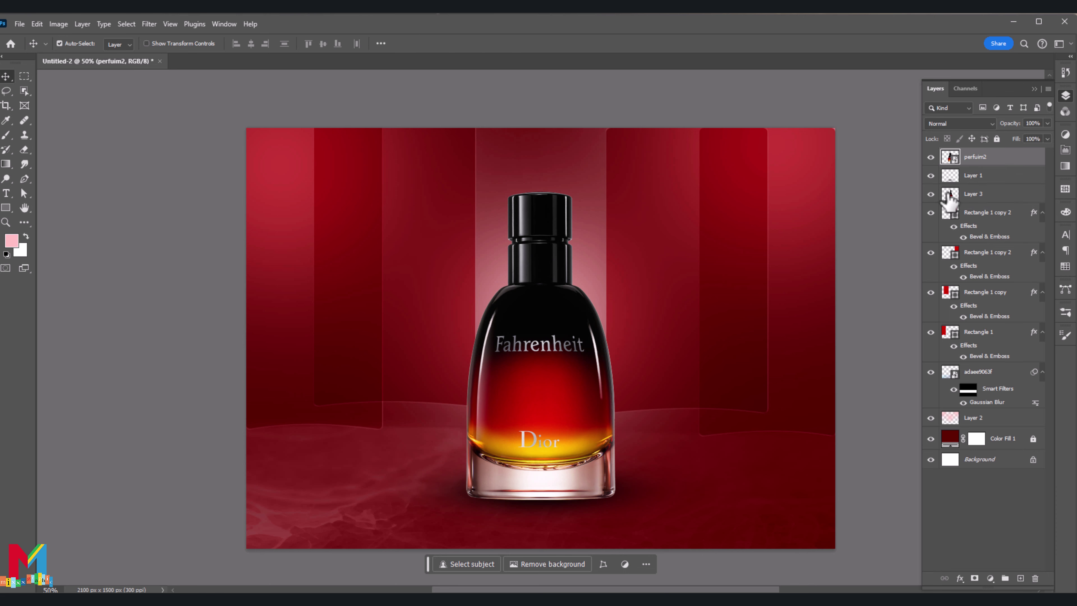
Move Layer 3 onto the right glass panel, enlarge it to about 124%, and trim its bottom
key(ctrl+t)
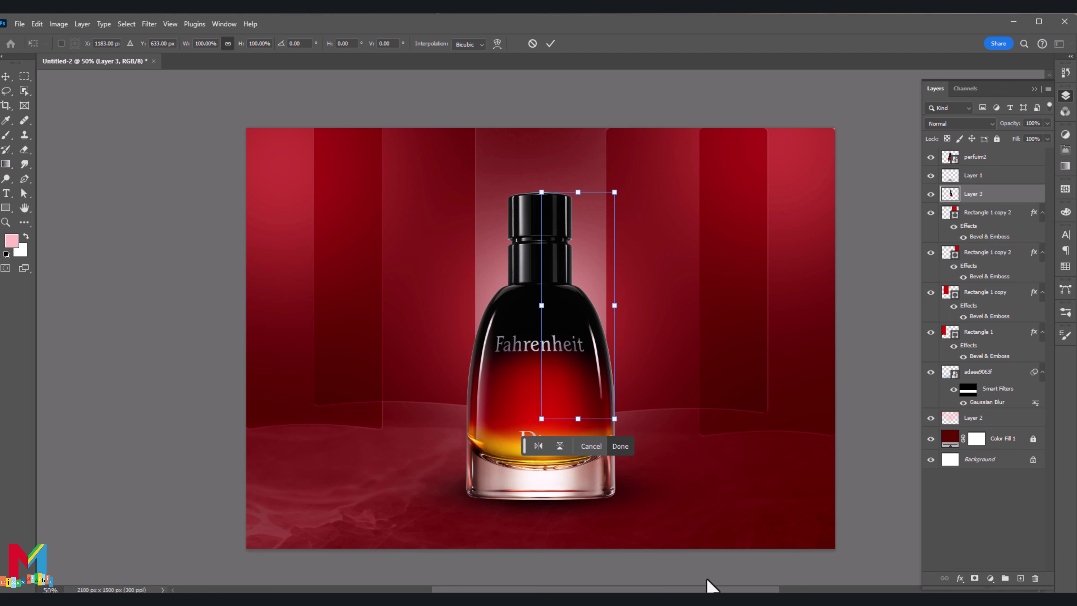
drag(610, 316, 700, 303)
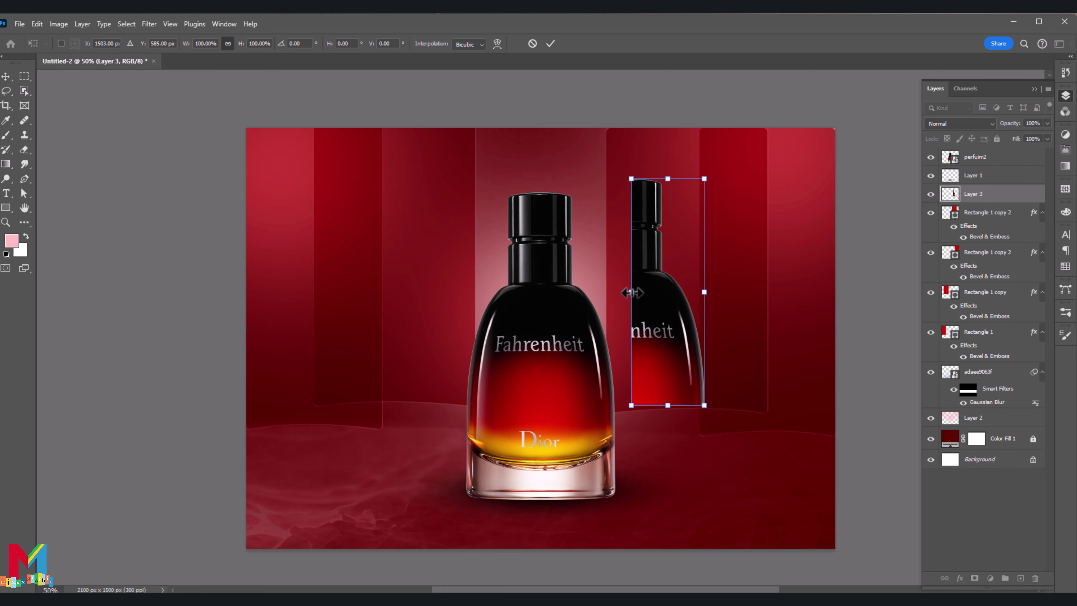
drag(632, 293, 607, 292)
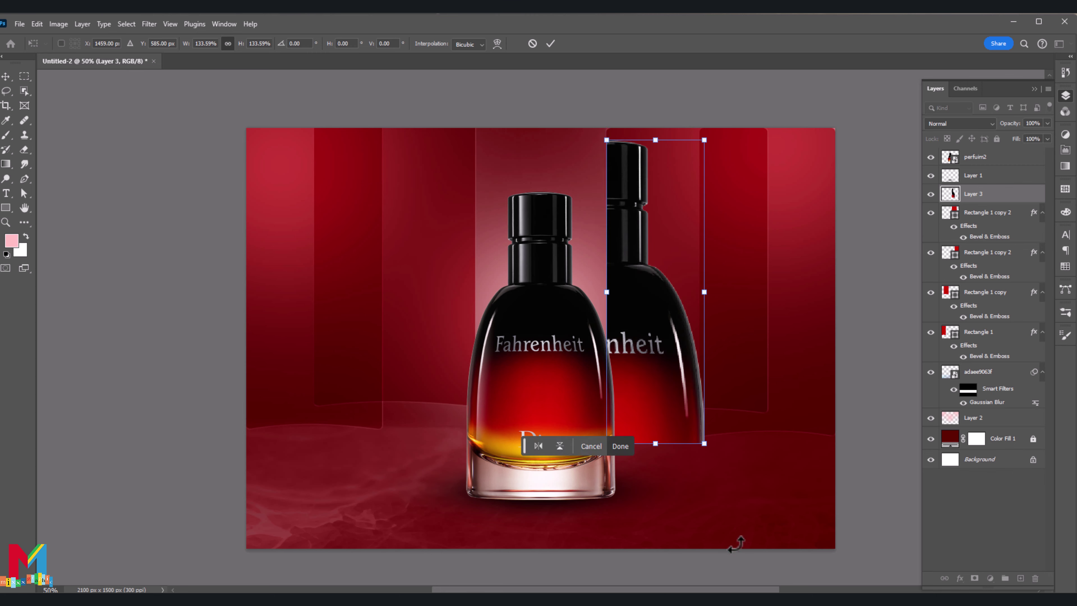
drag(653, 140, 656, 144)
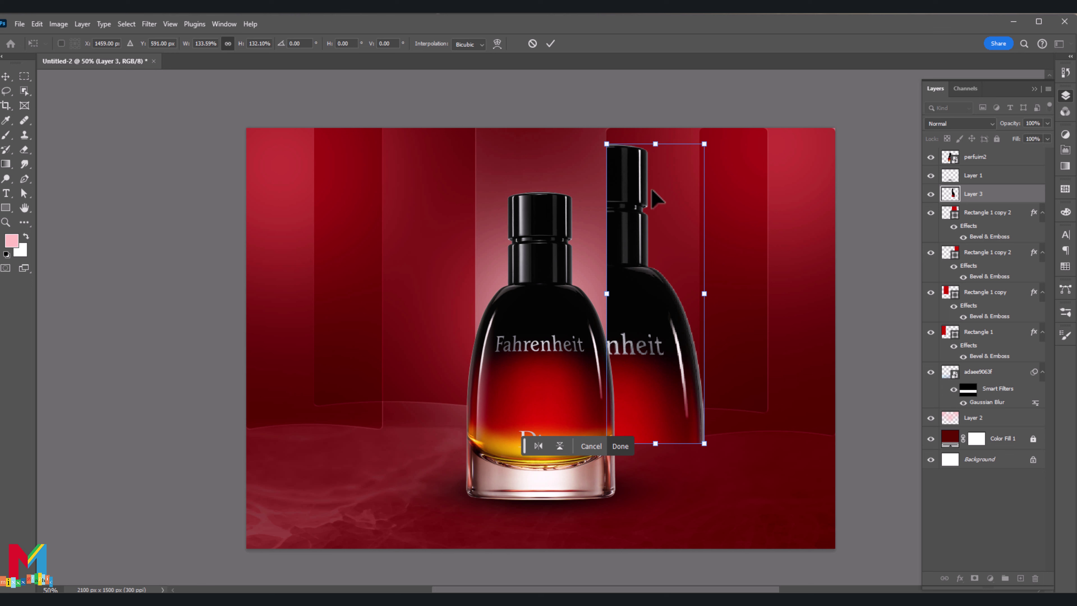
key(ctrl+z)
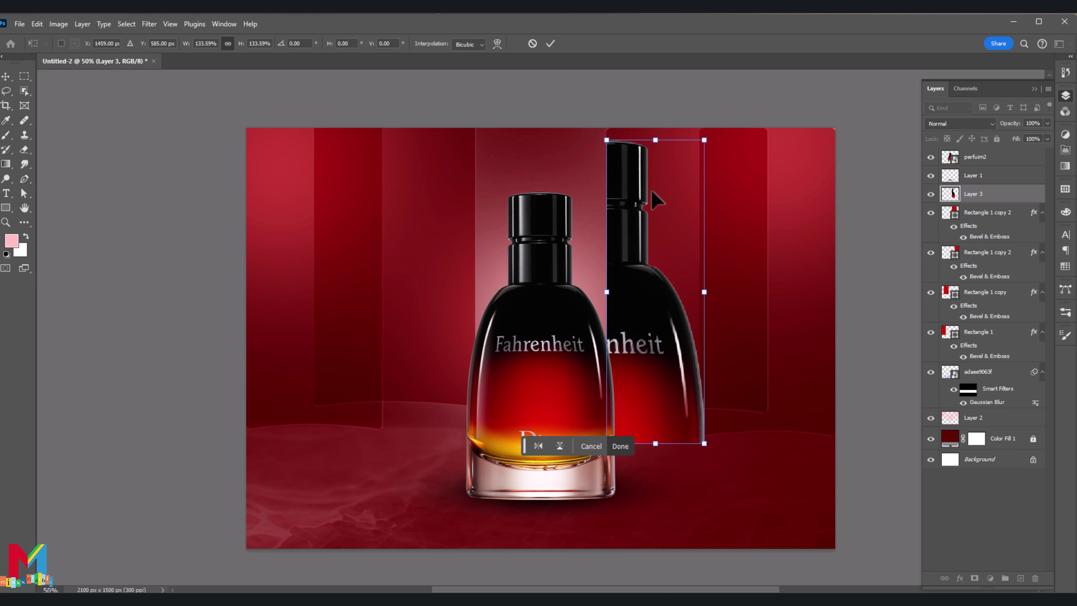
drag(654, 444, 654, 422)
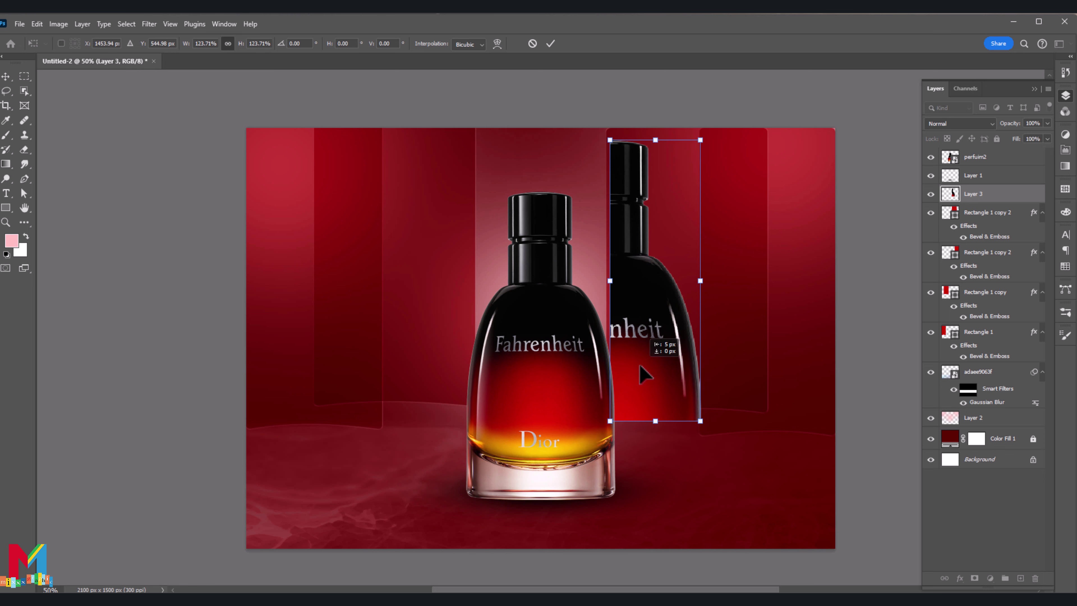
key(Return)
Clip Layer 3 to its glass panel at 57% opacity in Darker Color mode
right_click(977, 199)
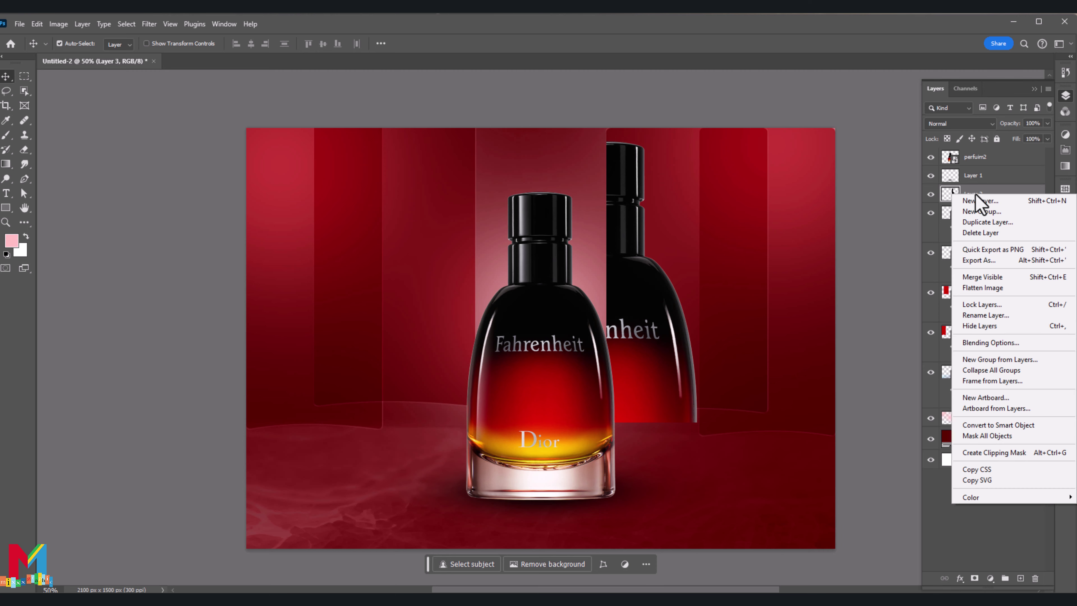
click(1012, 453)
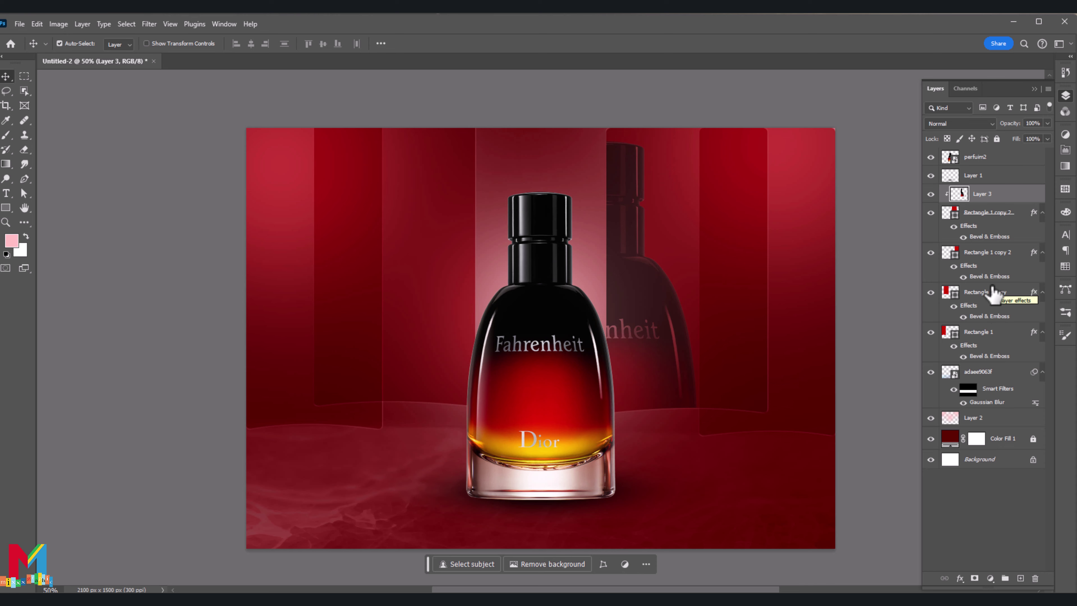
click(1048, 123)
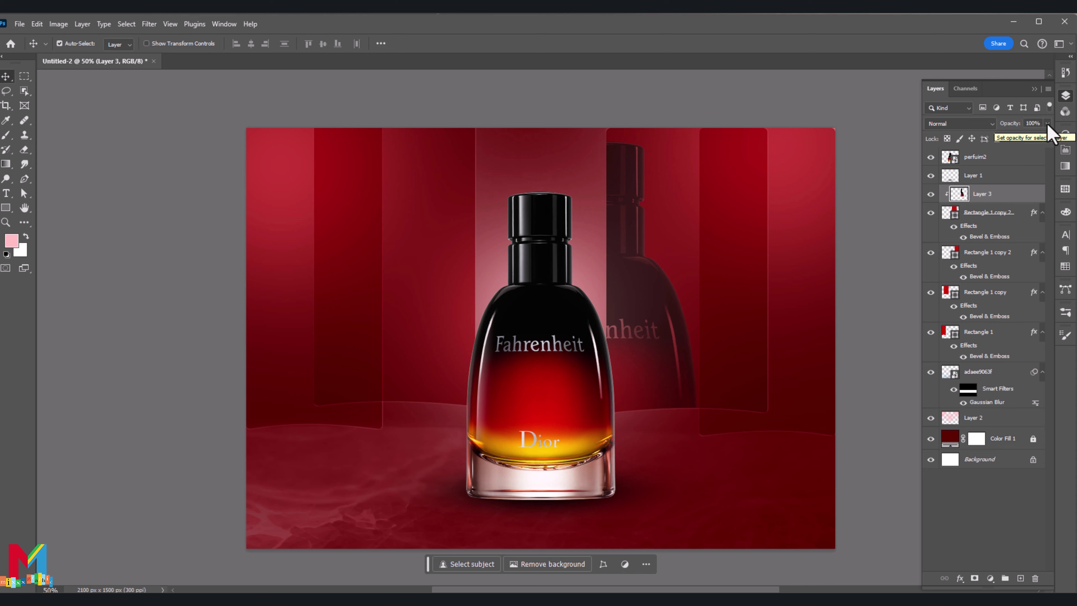
drag(1047, 135, 1024, 139)
click(960, 124)
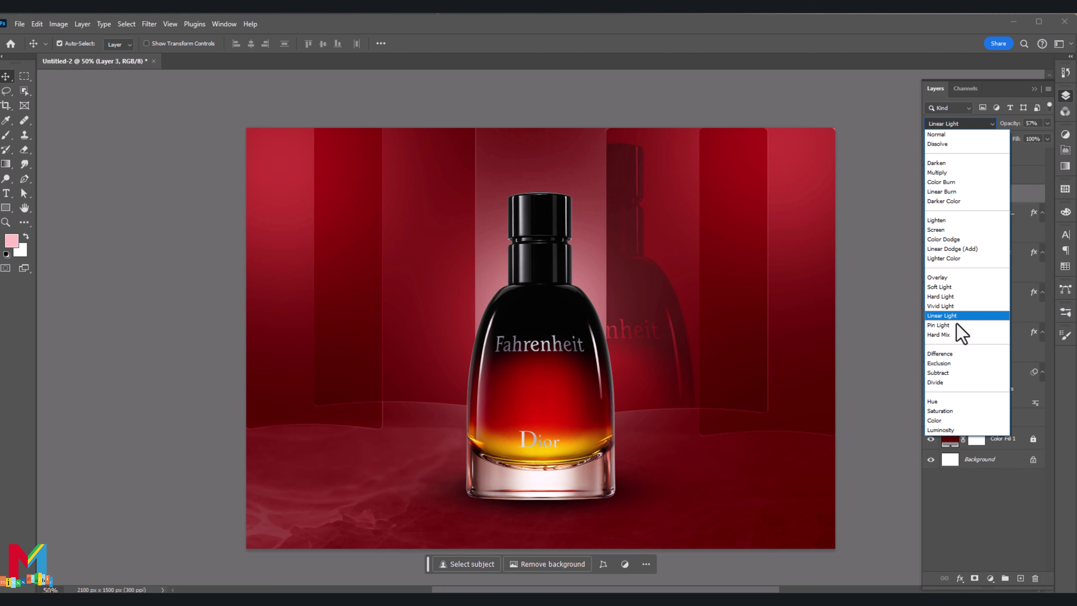
click(978, 204)
click(978, 159)
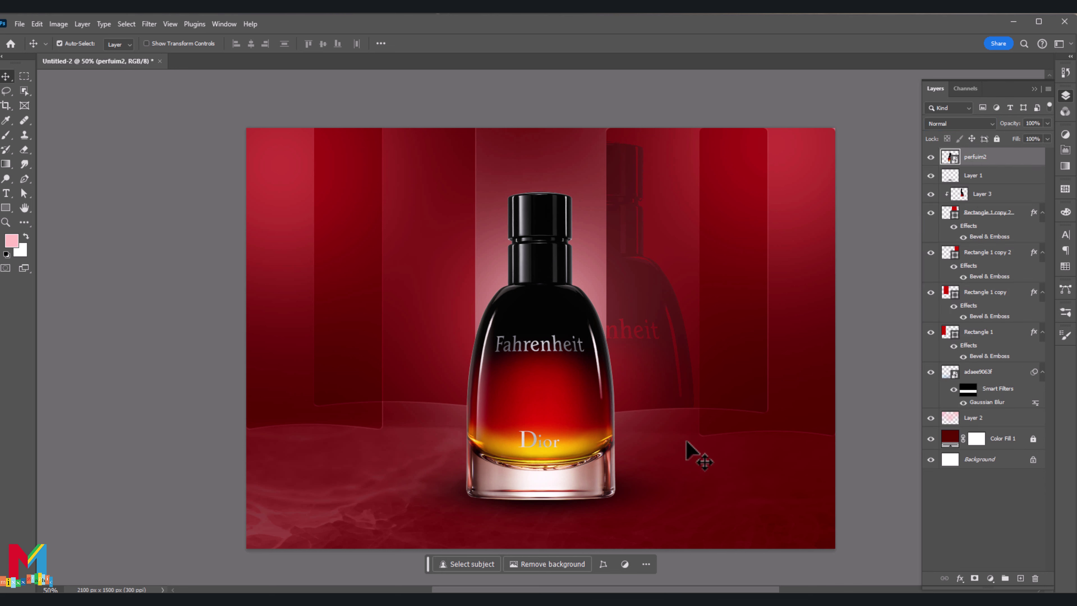
Copy the bottle's left half onto a new Layer 4
click(25, 76)
drag(540, 185, 453, 420)
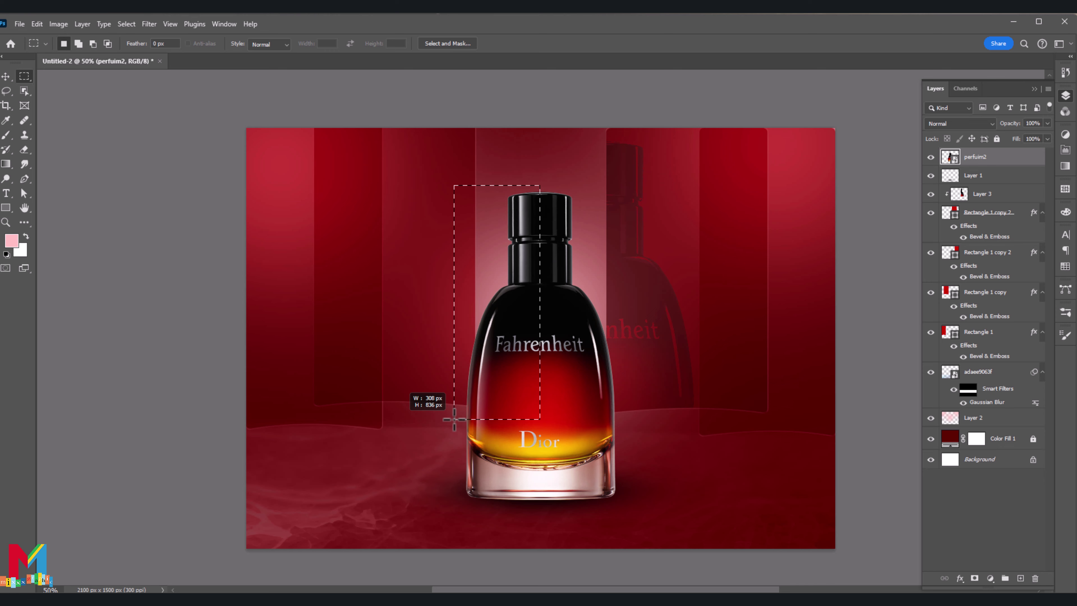
drag(454, 419, 454, 419)
key(ctrl+j)
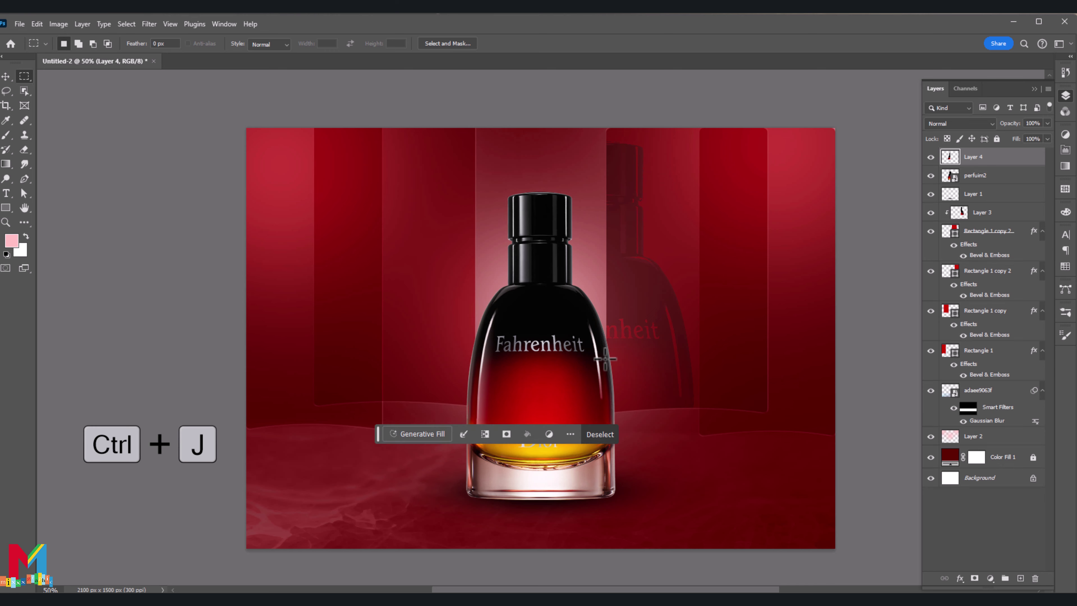
Move the left-half copy up and left onto the left panel and enlarge it
key(ctrl+t)
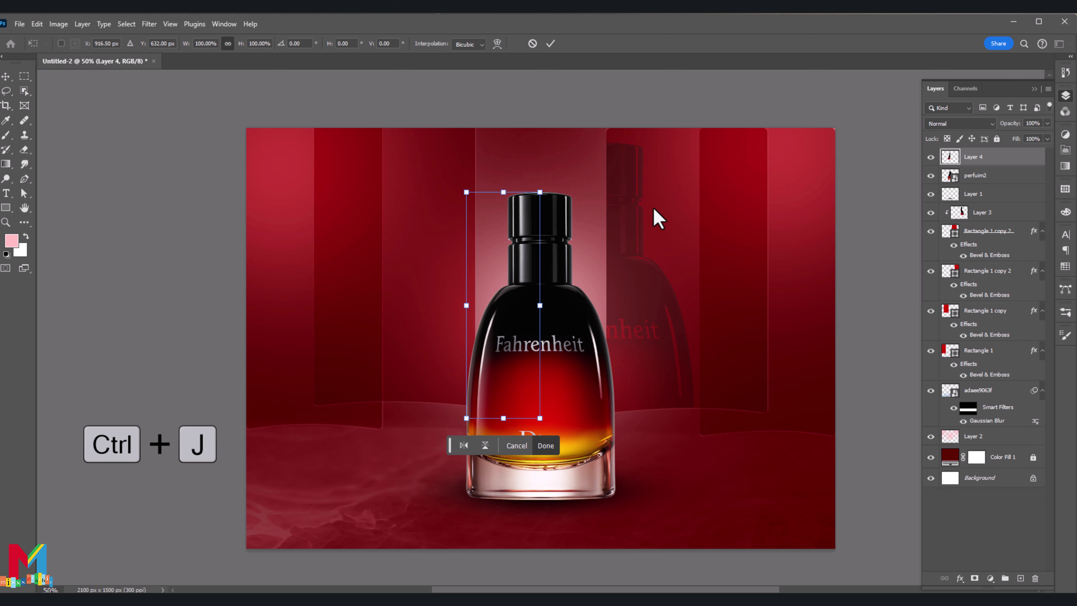
drag(506, 368, 441, 327)
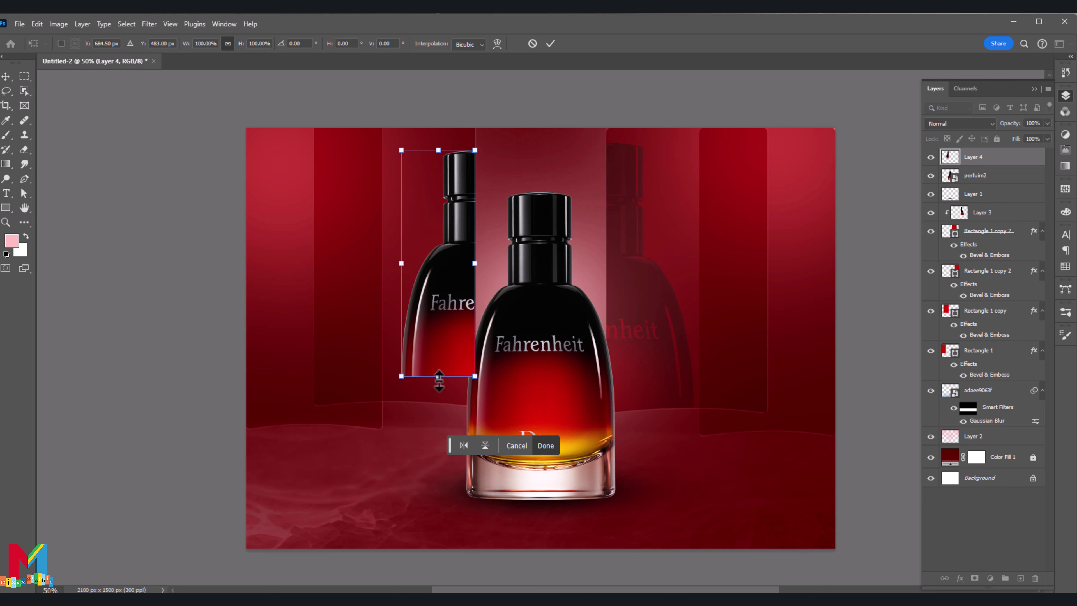
drag(439, 375, 438, 405)
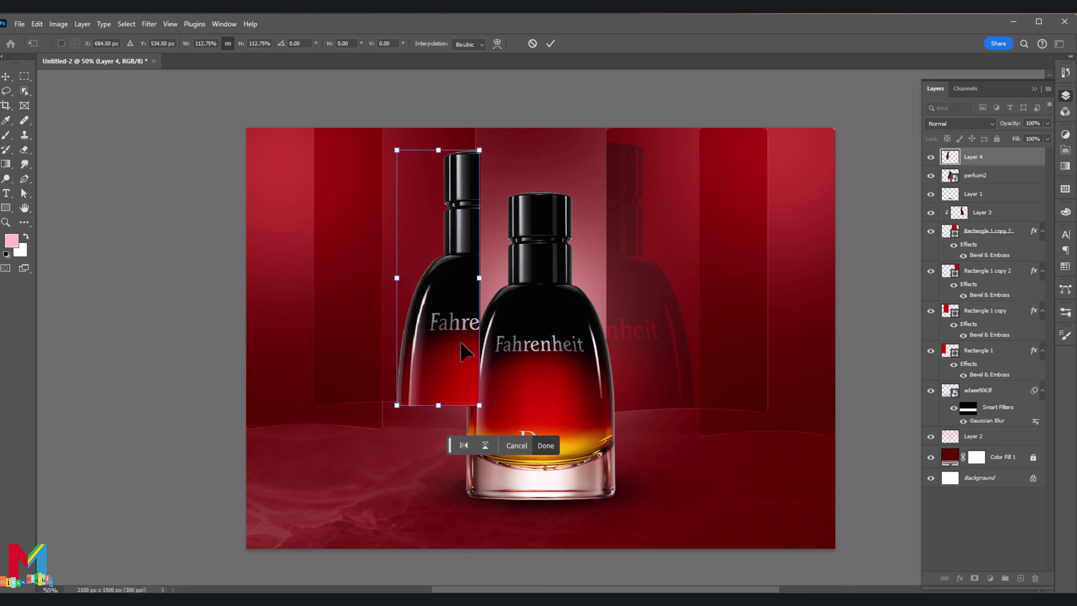
drag(461, 344, 461, 358)
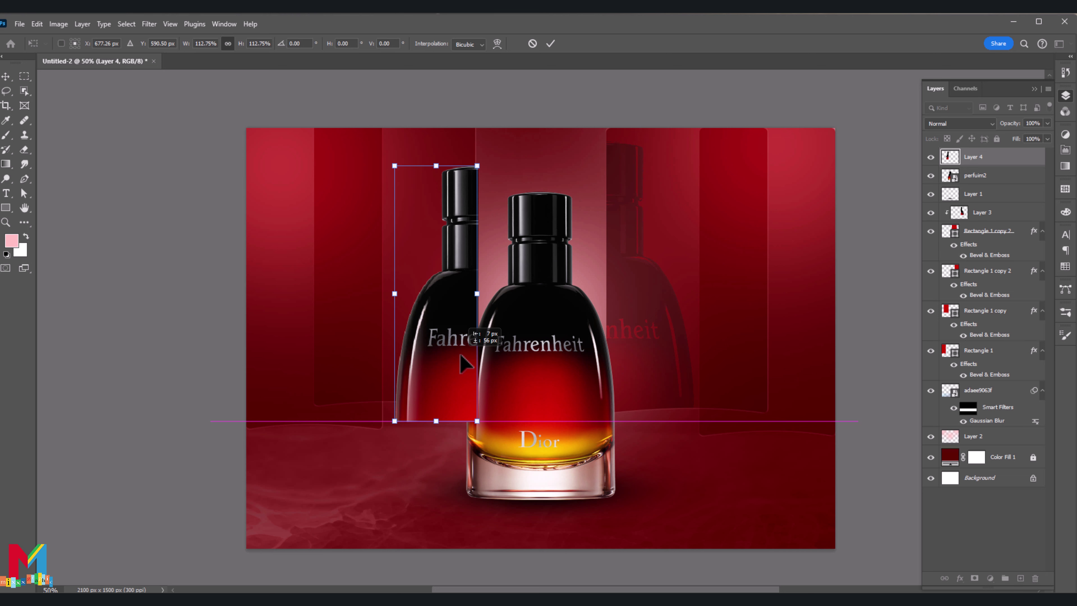
drag(436, 166, 439, 148)
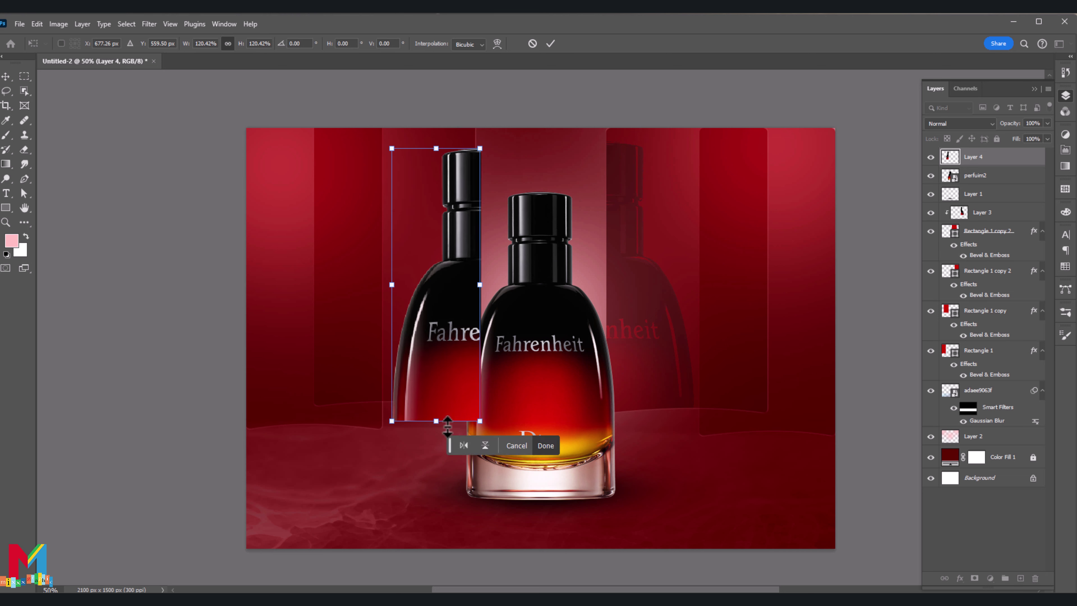
drag(447, 425, 445, 373)
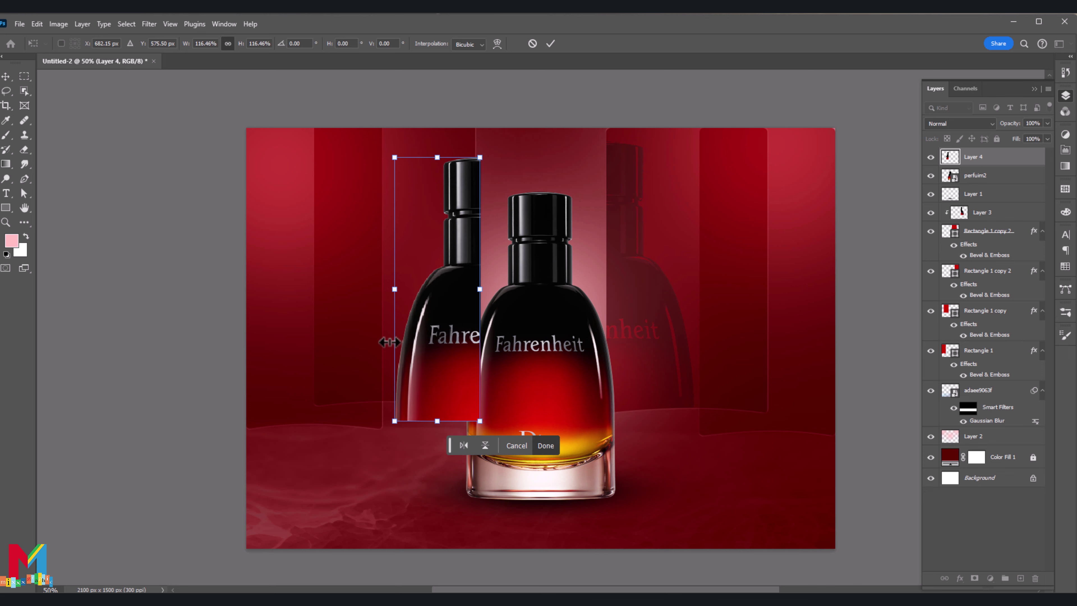
Add two horizontal ruler guides and align the copy to the top guide, stretching it toward the floor
key(ctrl+r)
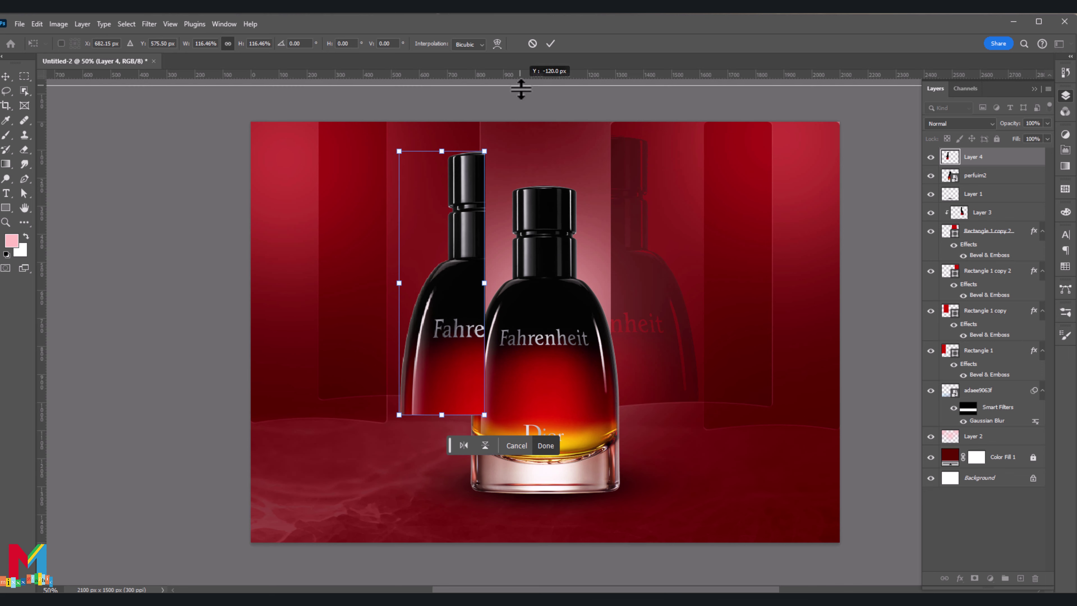
drag(519, 74, 525, 137)
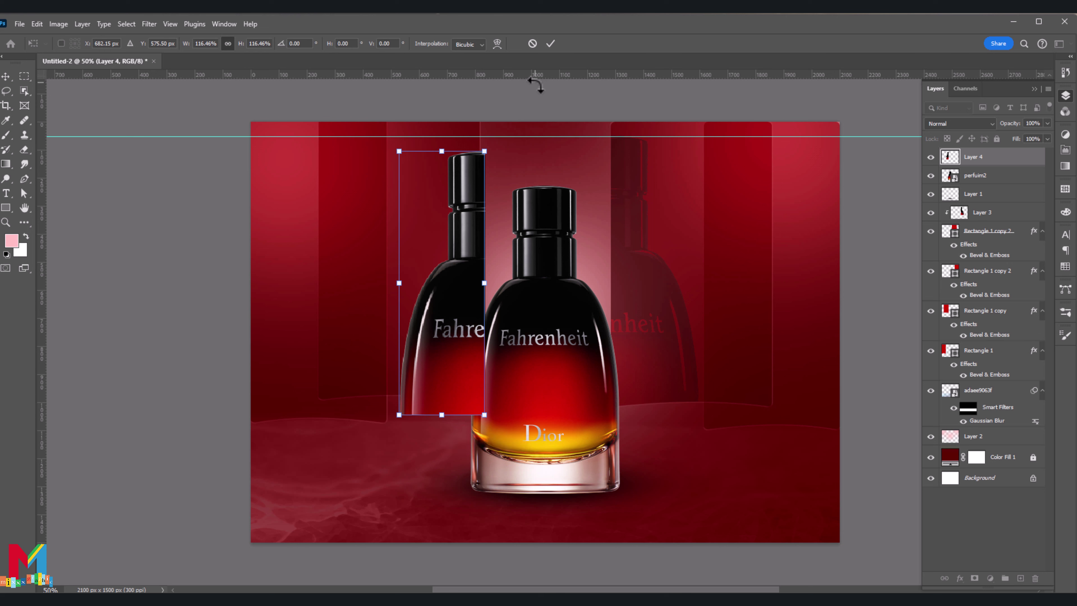
mouse_move(535, 87)
mouse_down()
mouse_move(502, 313)
mouse_move(483, 334)
mouse_up()
drag(467, 281, 465, 255)
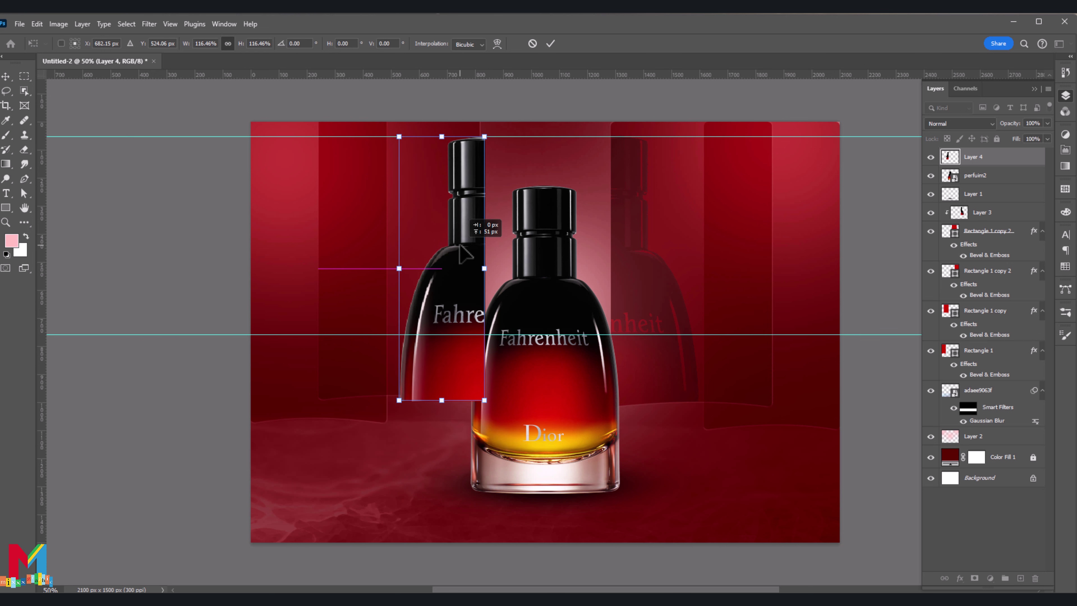
drag(441, 400, 438, 428)
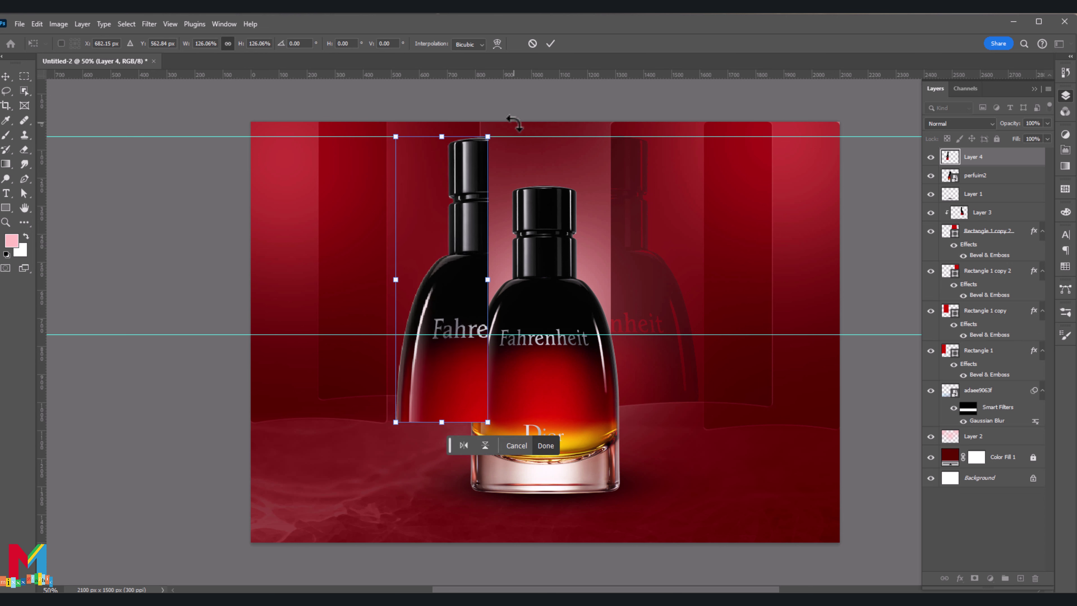
click(550, 43)
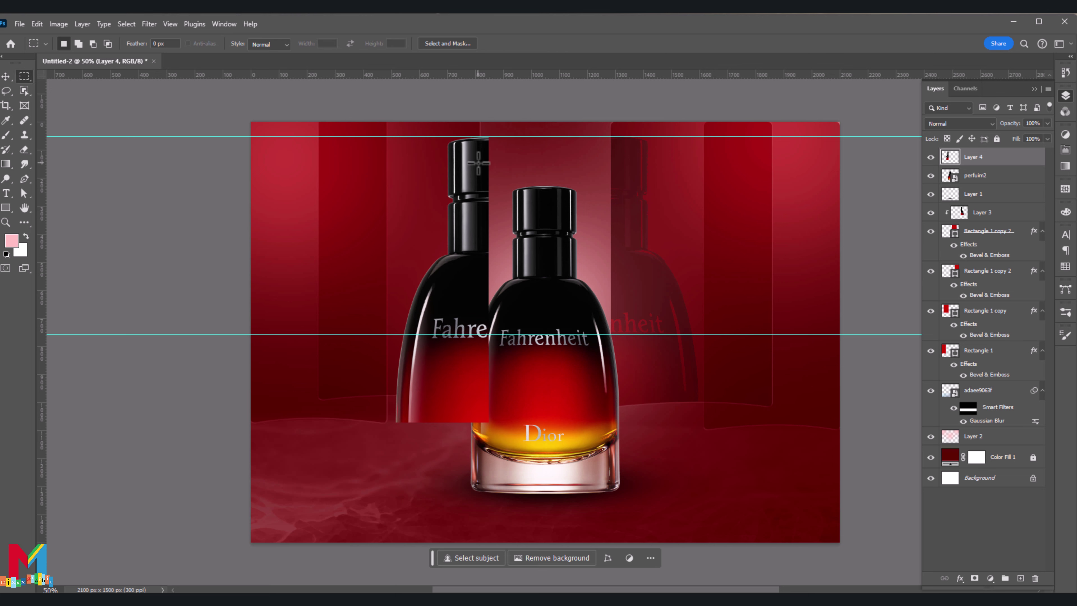
Shrink Layer 4 slightly to about 98% and move it down the stack beneath a glass panel
key(ctrl+t)
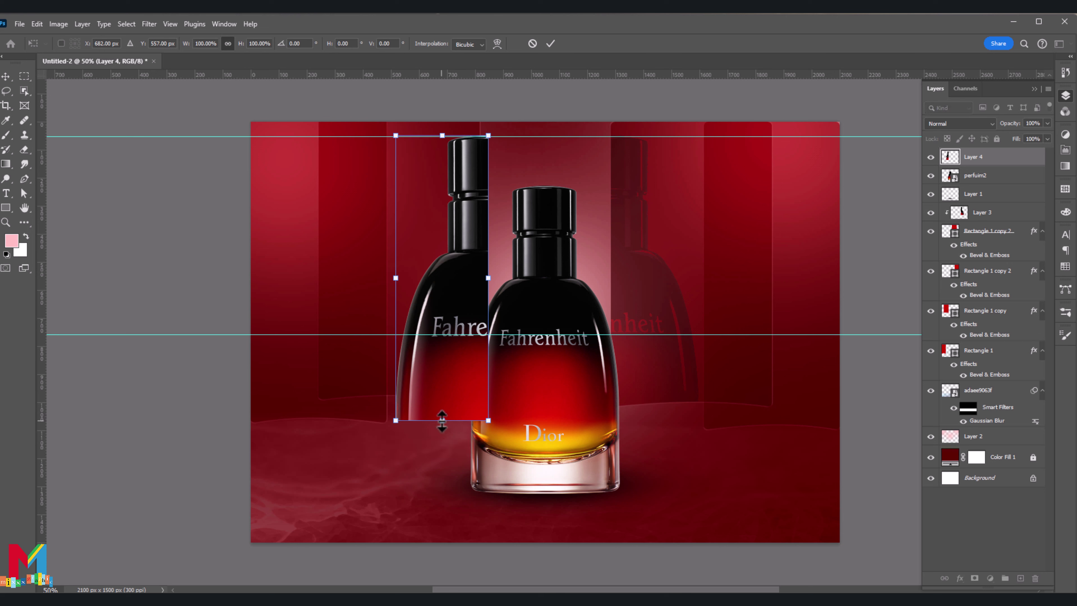
drag(442, 422, 441, 417)
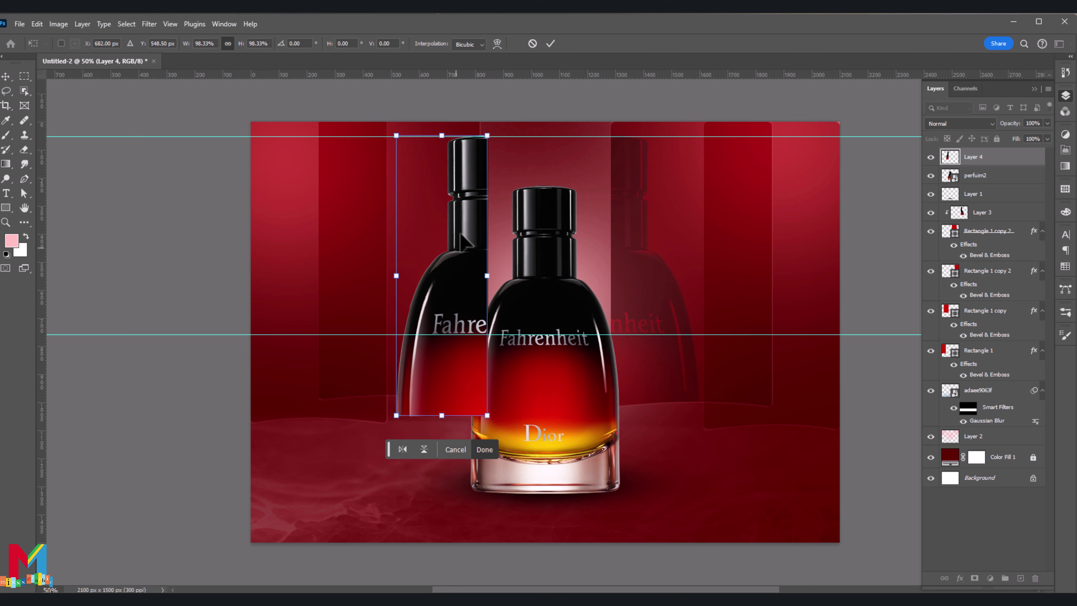
click(551, 44)
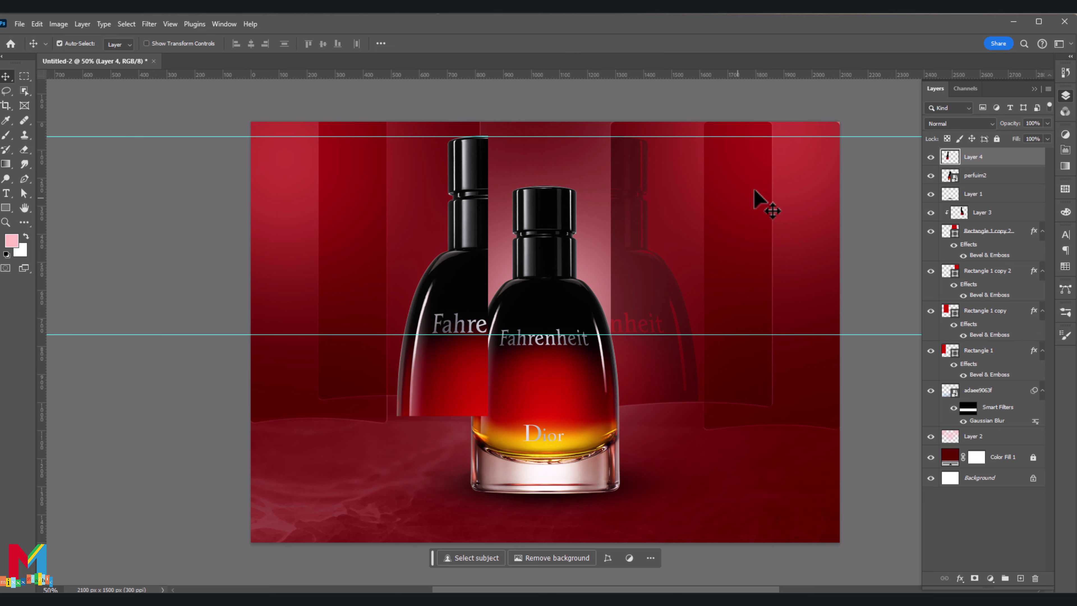
drag(950, 164, 953, 251)
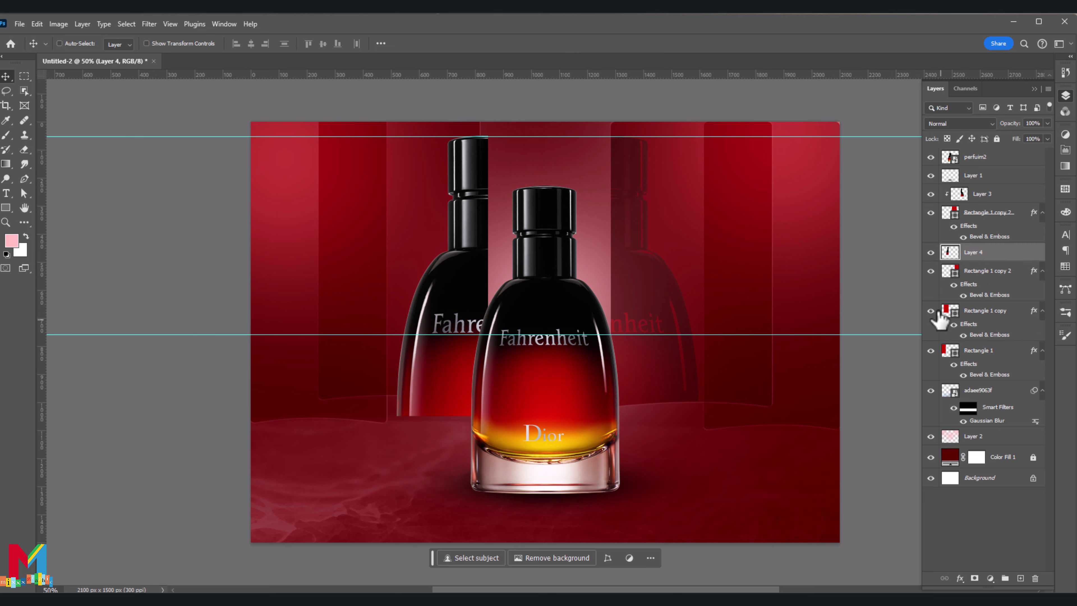
click(931, 271)
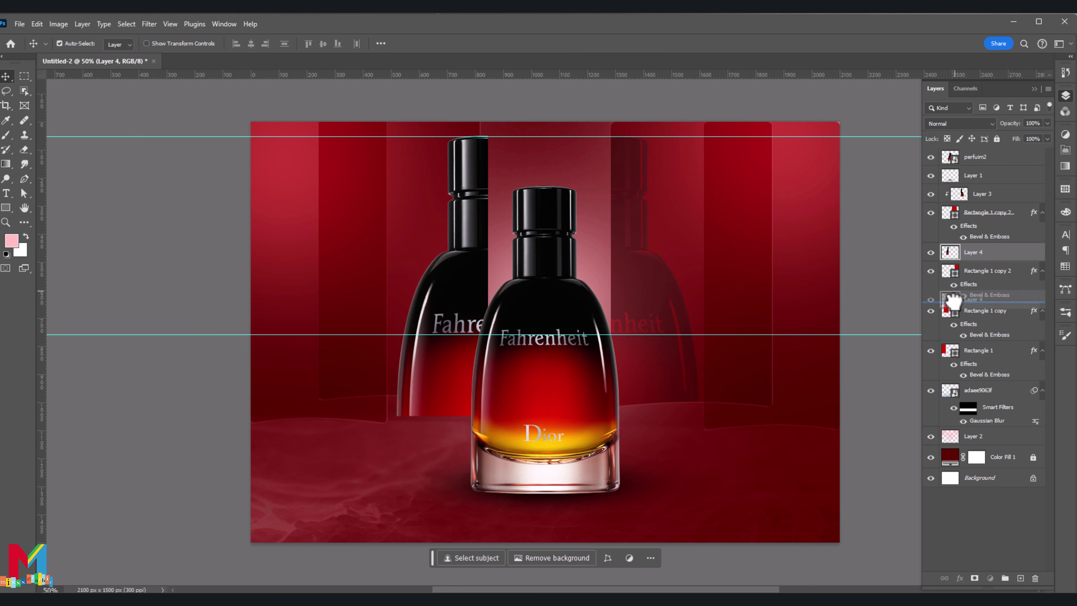
Place Layer 4 above the Rectangle 1 copy panel, clip it, and set Darker Color blending
drag(954, 254, 933, 322)
right_click(984, 295)
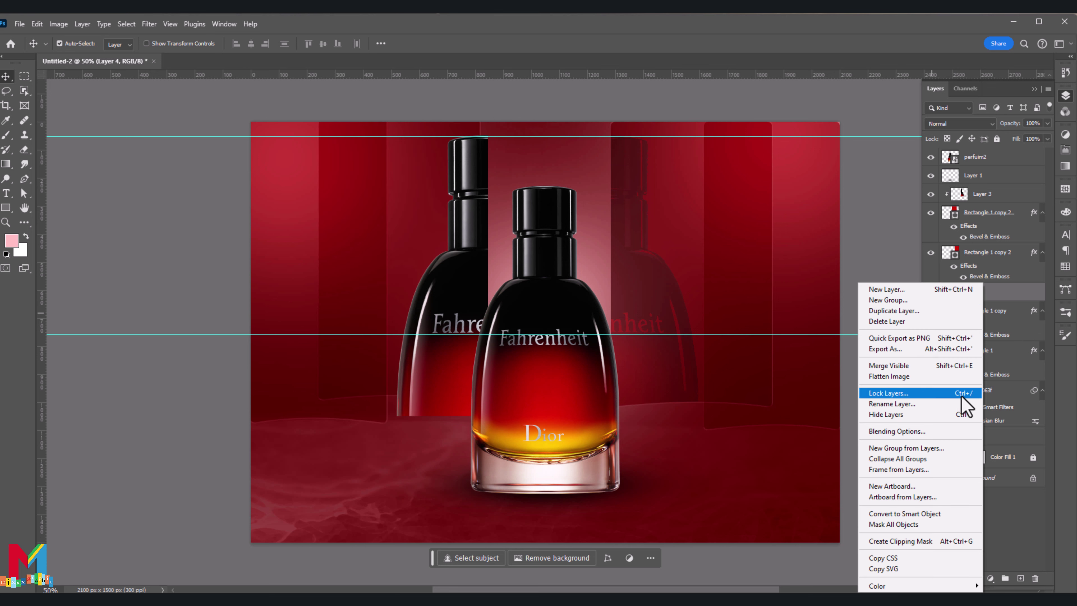
click(954, 542)
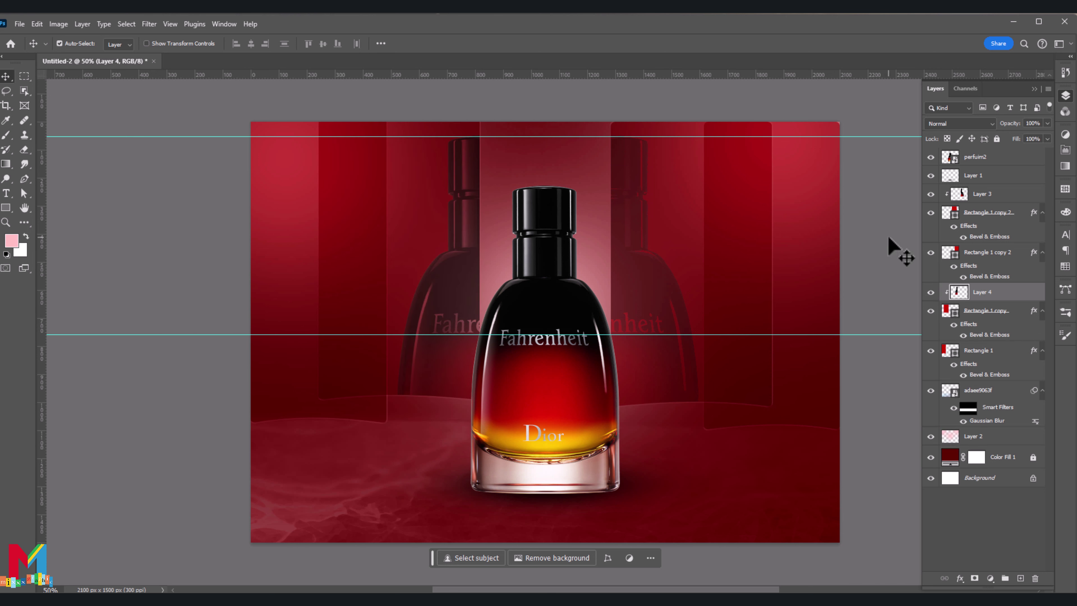
click(959, 124)
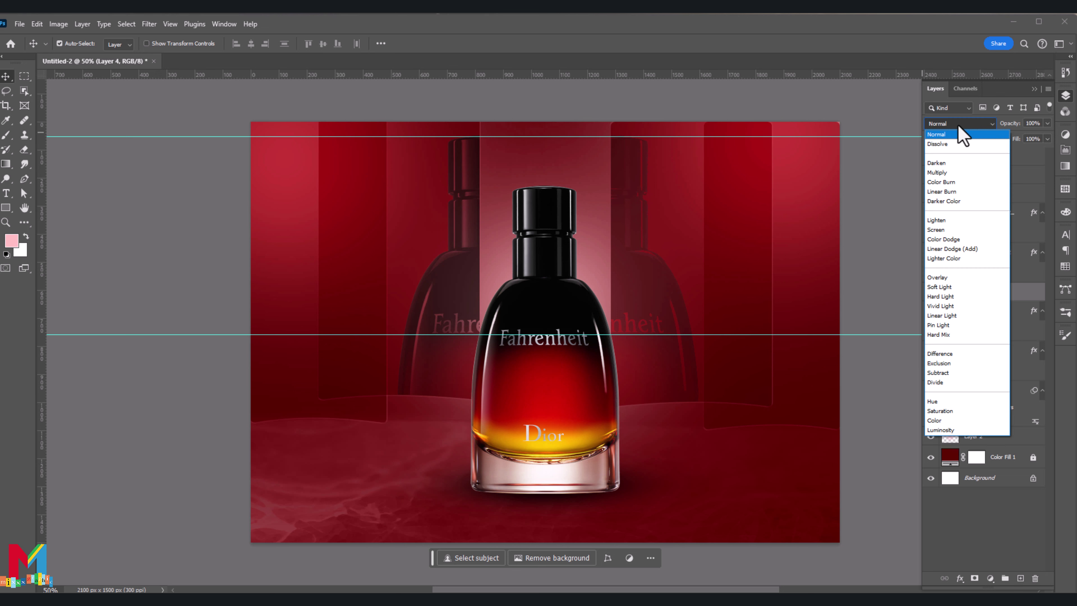
click(957, 208)
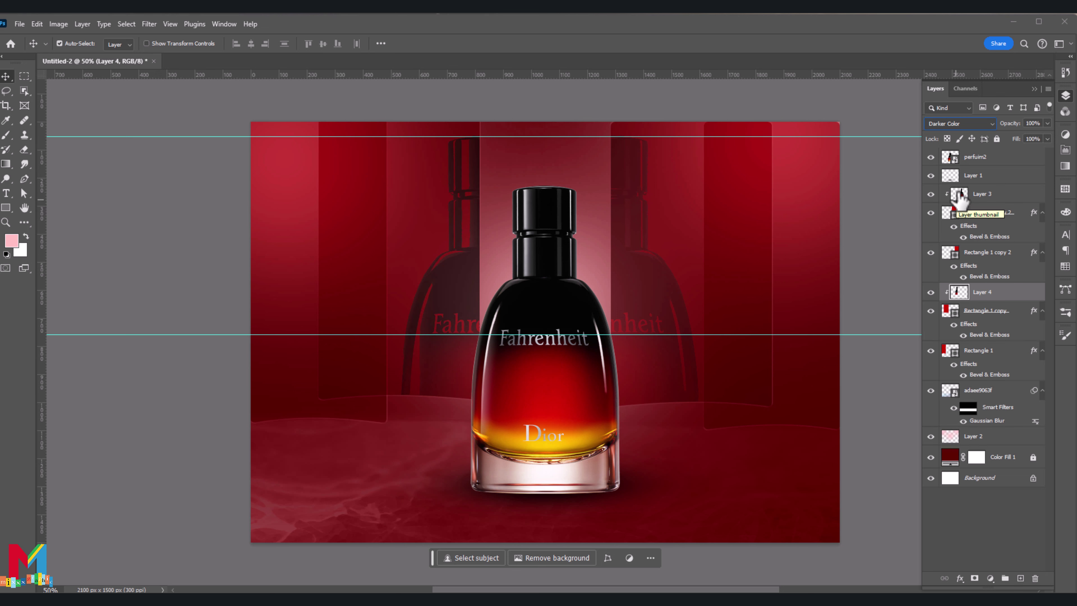
Set Layer 4's opacity to 57% to match the Layer 3 reflection
click(983, 199)
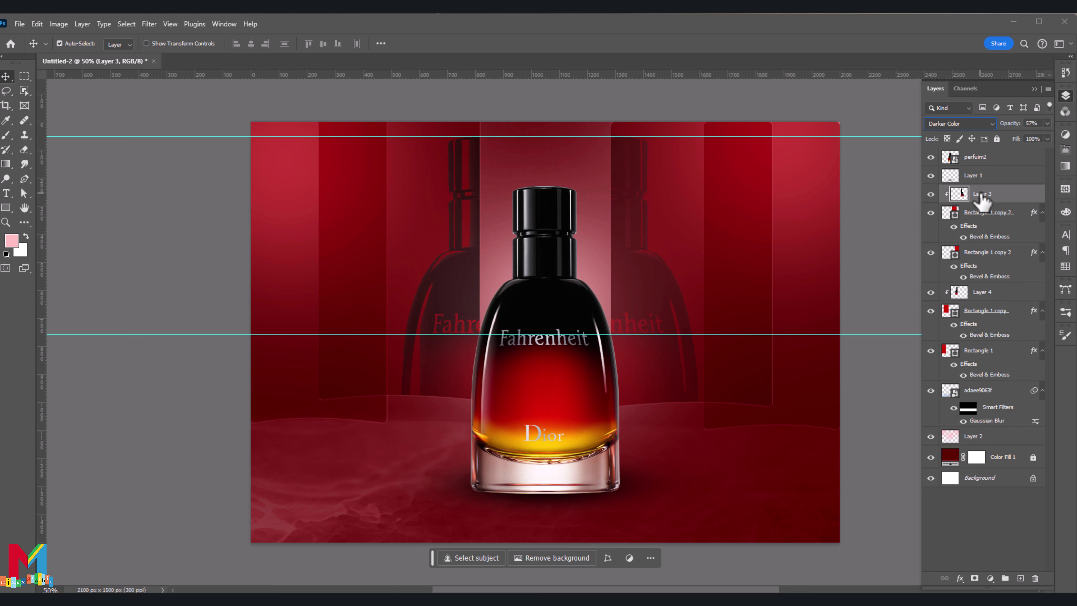
click(983, 292)
drag(1047, 123, 1037, 137)
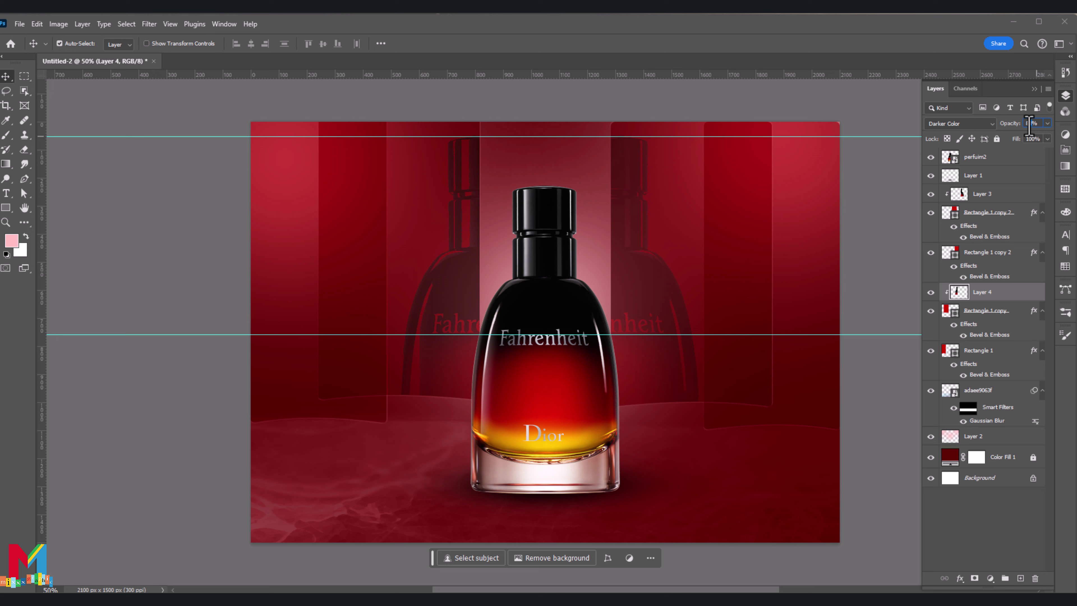
click(899, 175)
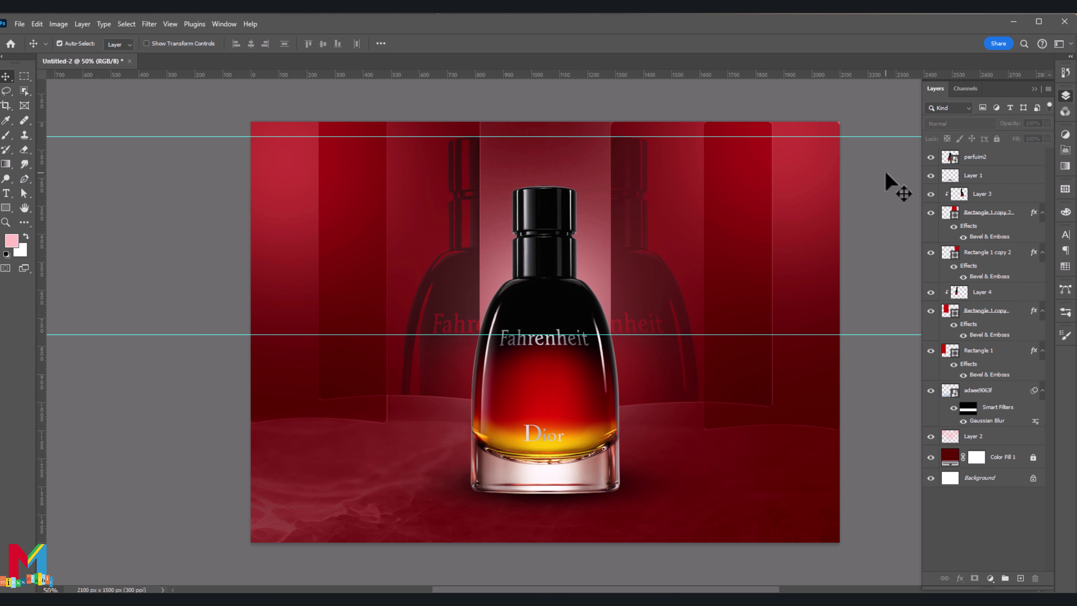
click(983, 292)
click(1028, 124)
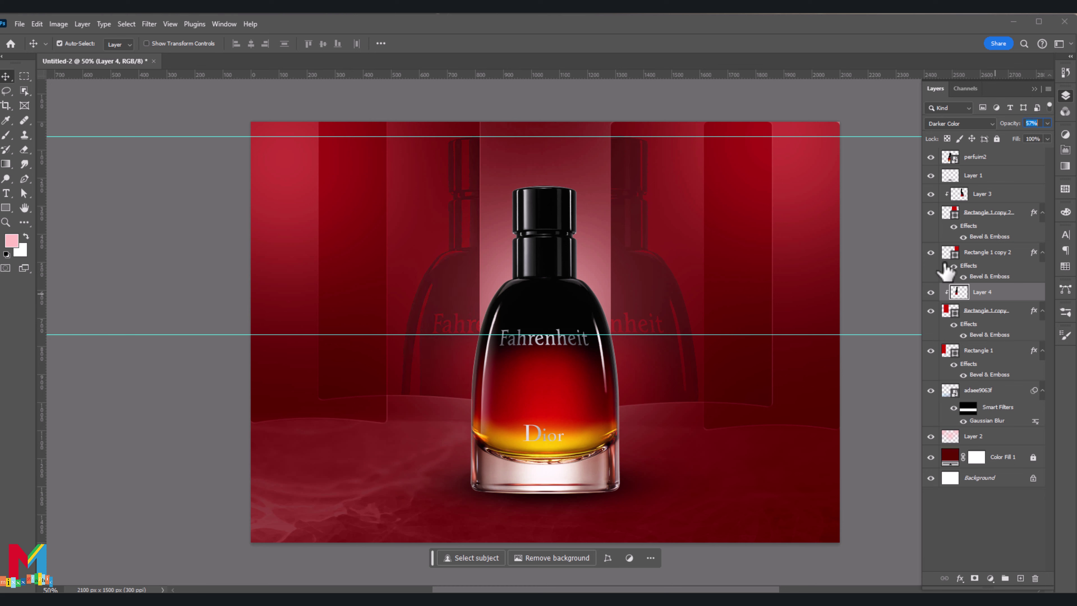
click(975, 436)
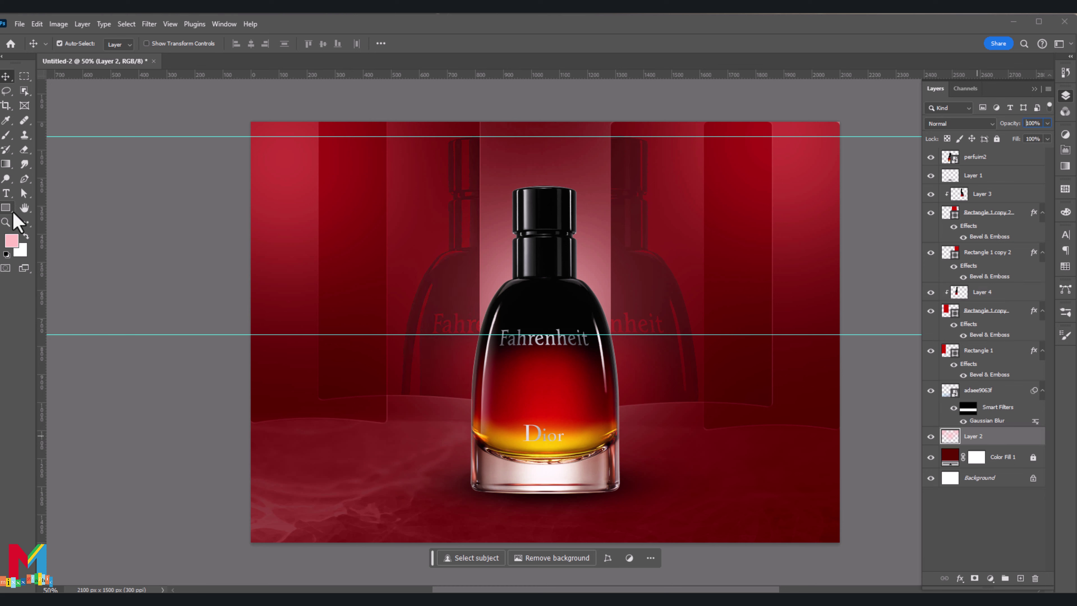
Brighten the glow behind the bottle with a white soft-brush dab
click(7, 136)
click(26, 237)
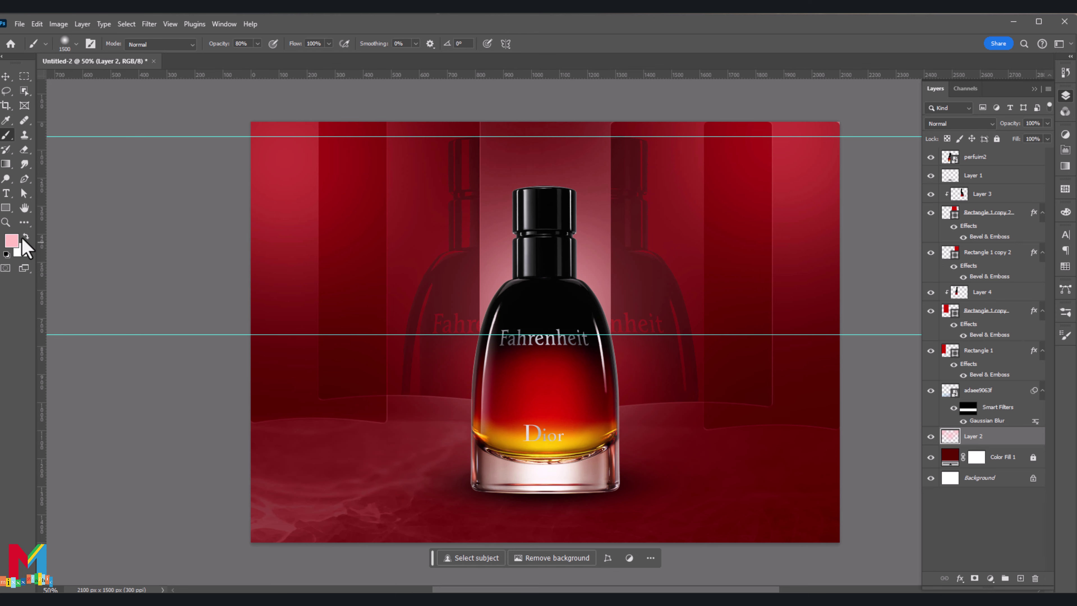
click(517, 344)
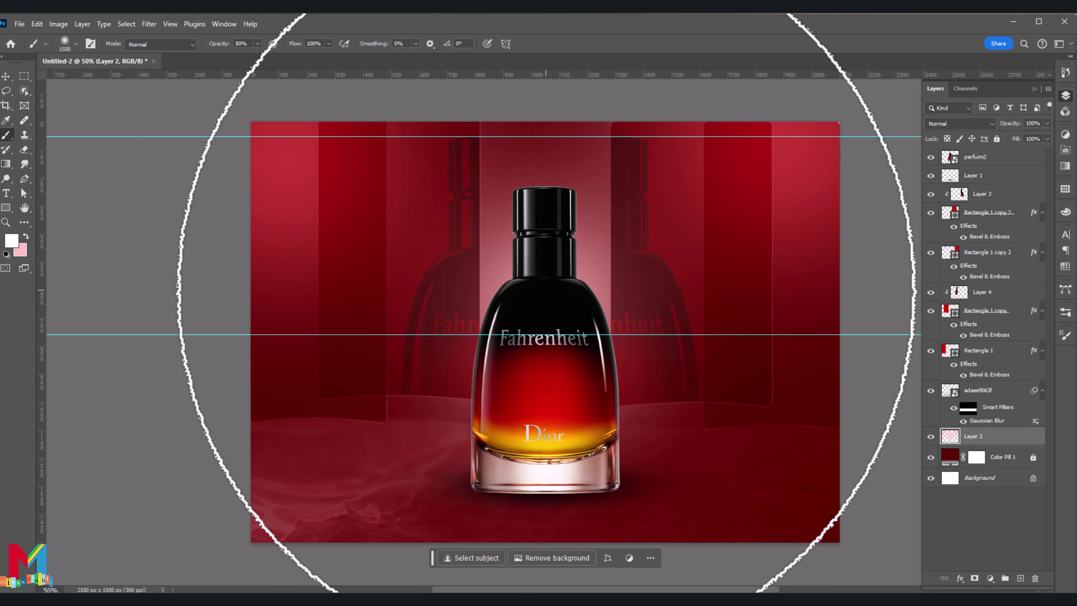
Apply a light Gaussian Blur to the Layer 3 ghost bottle
click(7, 76)
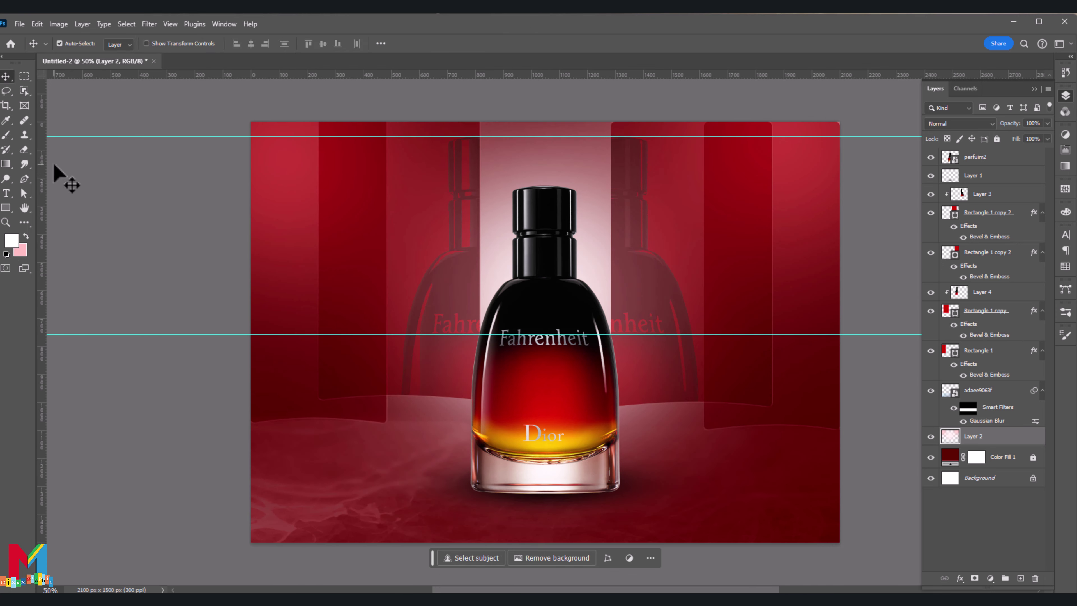
click(984, 194)
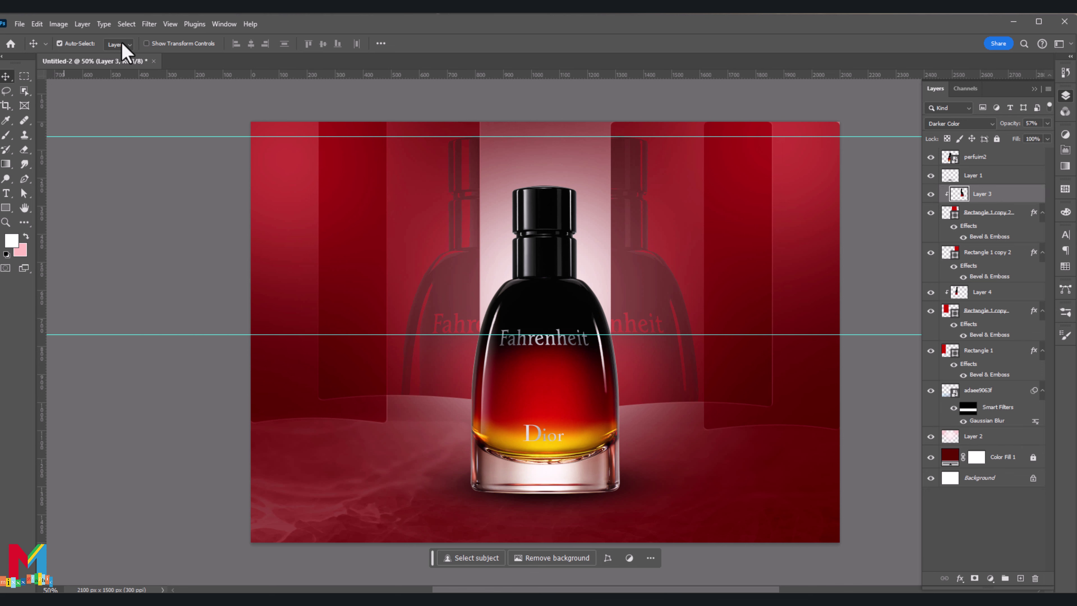
click(149, 24)
mouse_move(162, 180)
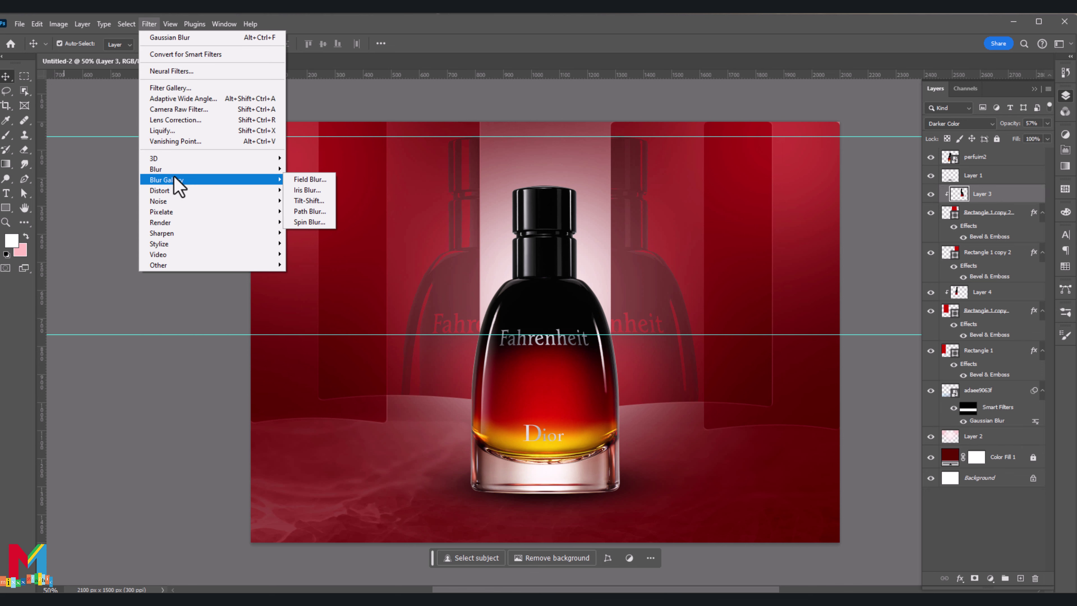
click(348, 211)
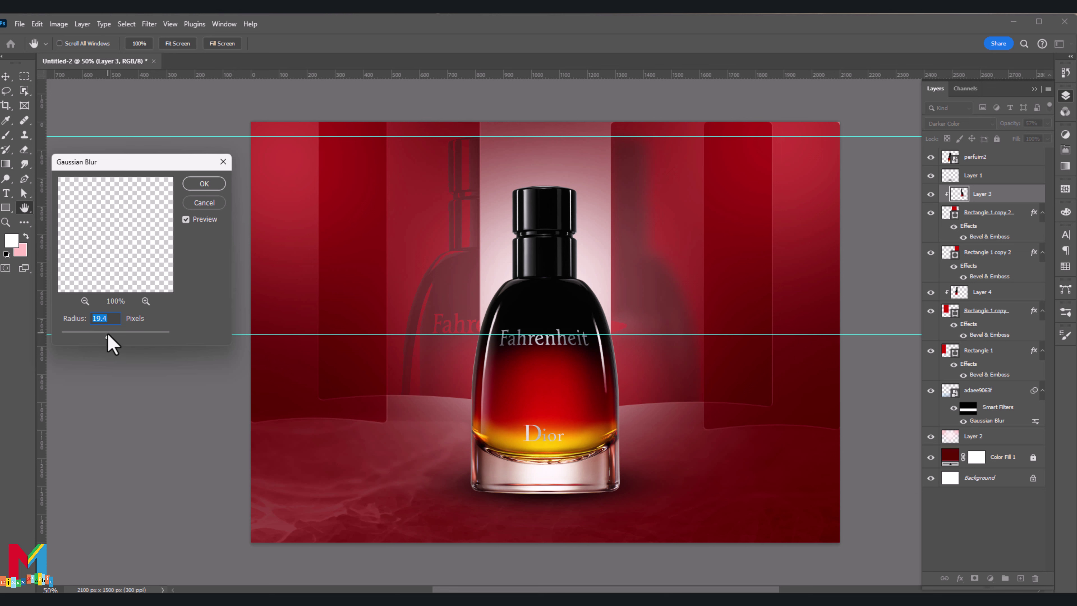
drag(101, 336, 88, 337)
click(204, 184)
Mask Layer 3 and fade it with a Basics black-to-white gradient toward the centre
drag(198, 334, 297, 93)
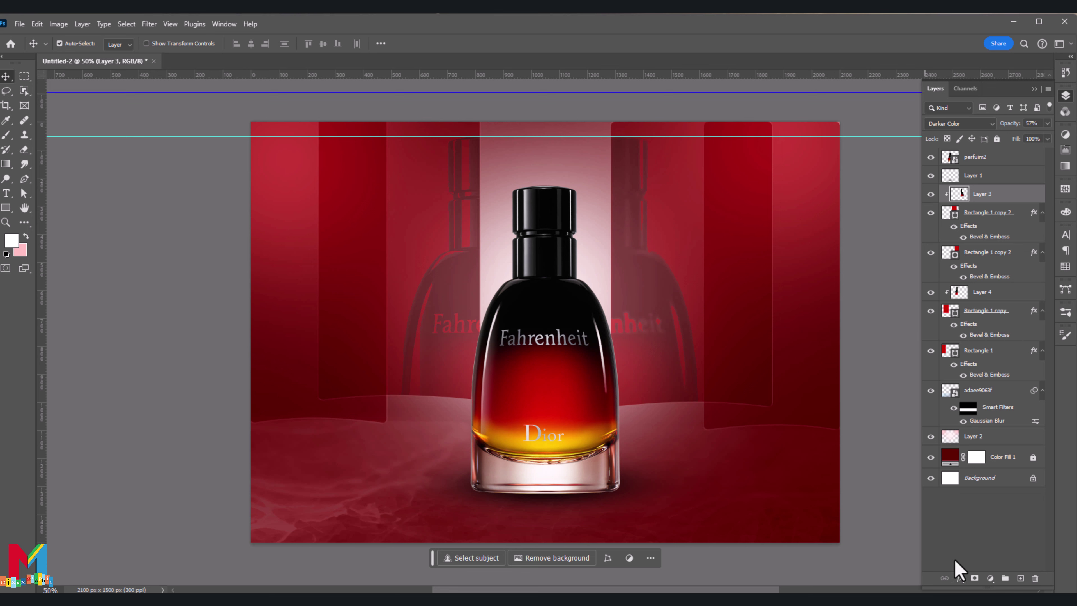
click(975, 578)
key(g)
click(173, 44)
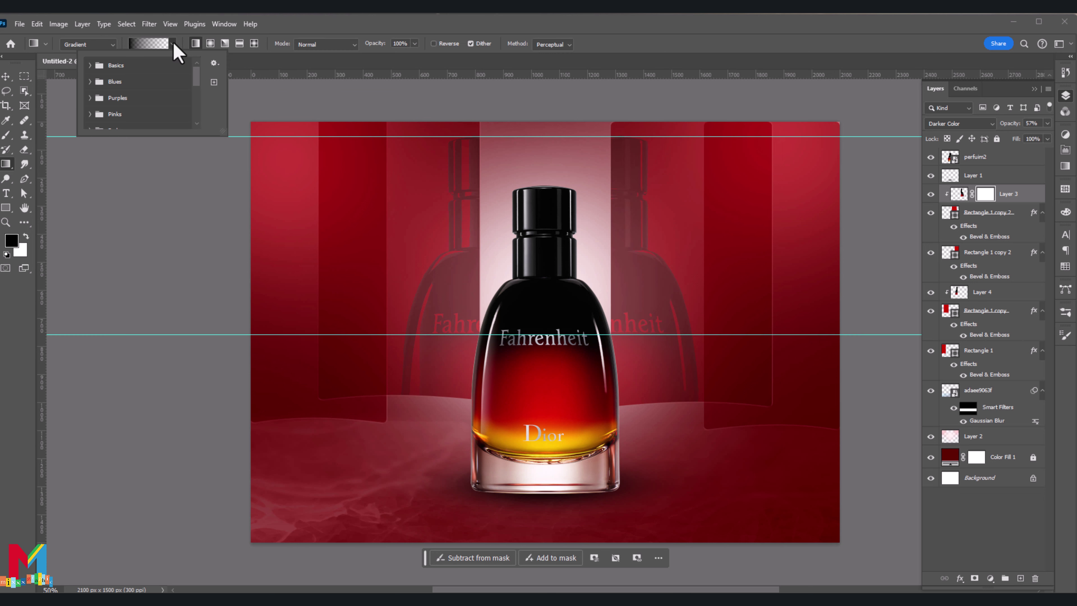
click(88, 66)
double_click(120, 84)
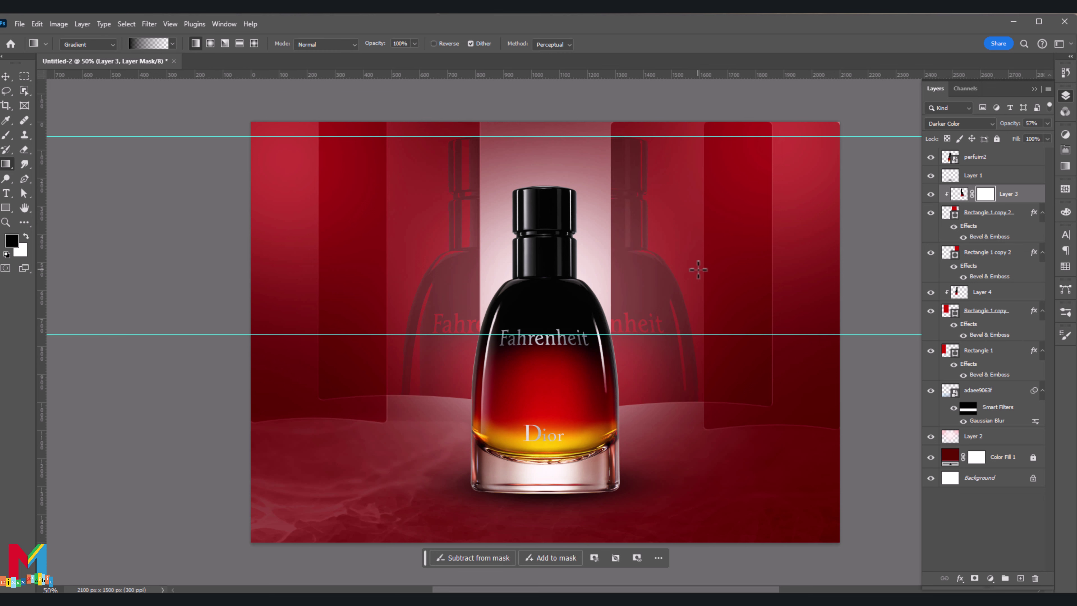
drag(704, 273, 514, 274)
Mask Layer 4 and fade the left ghost bottle toward the centre with the gradient
click(12, 77)
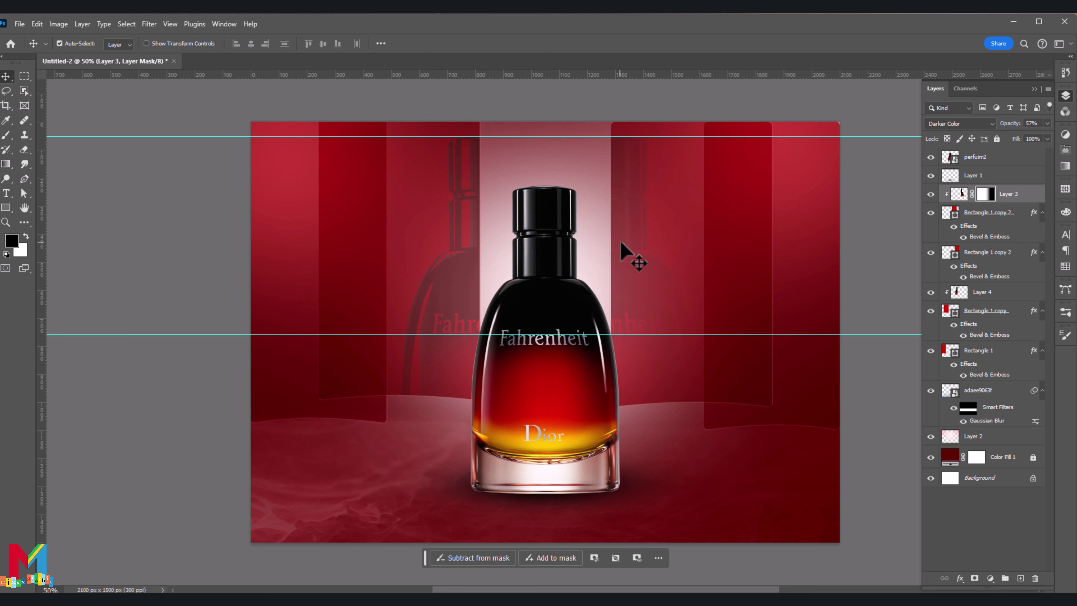
click(960, 294)
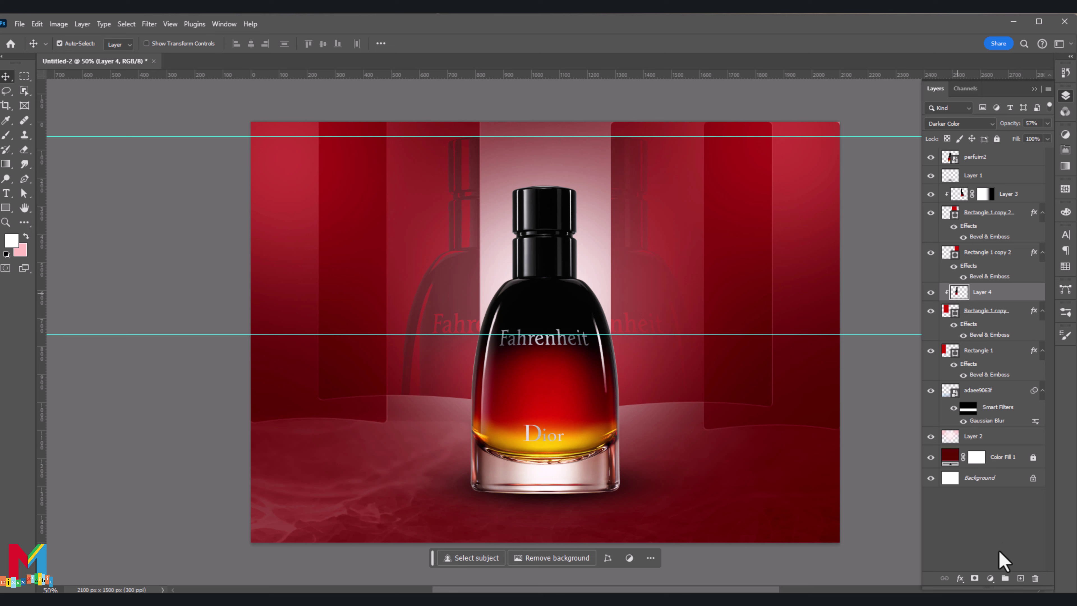
click(974, 579)
click(6, 163)
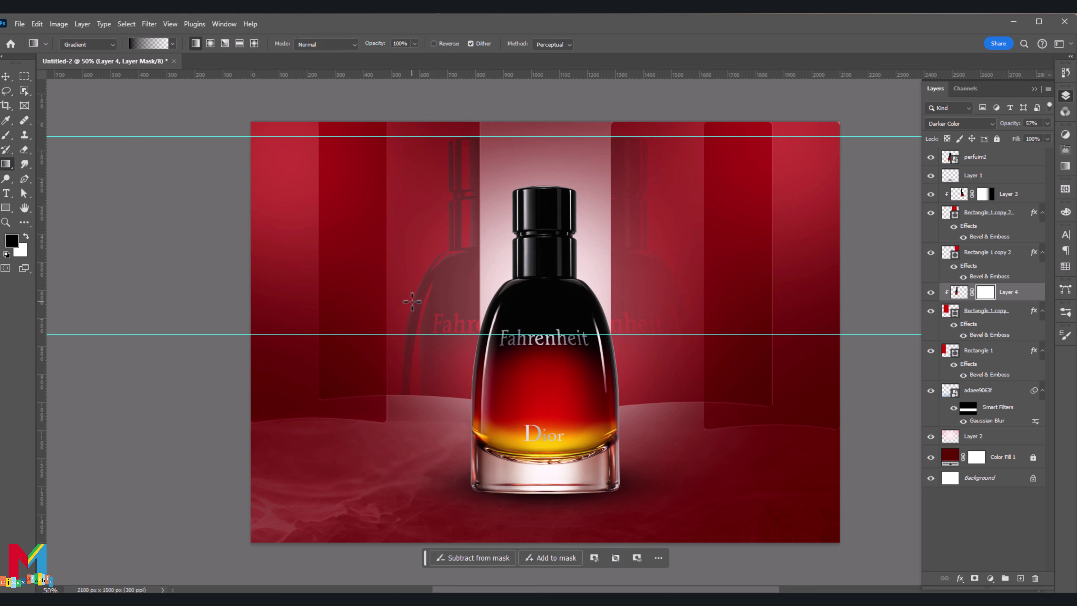
drag(382, 297, 577, 296)
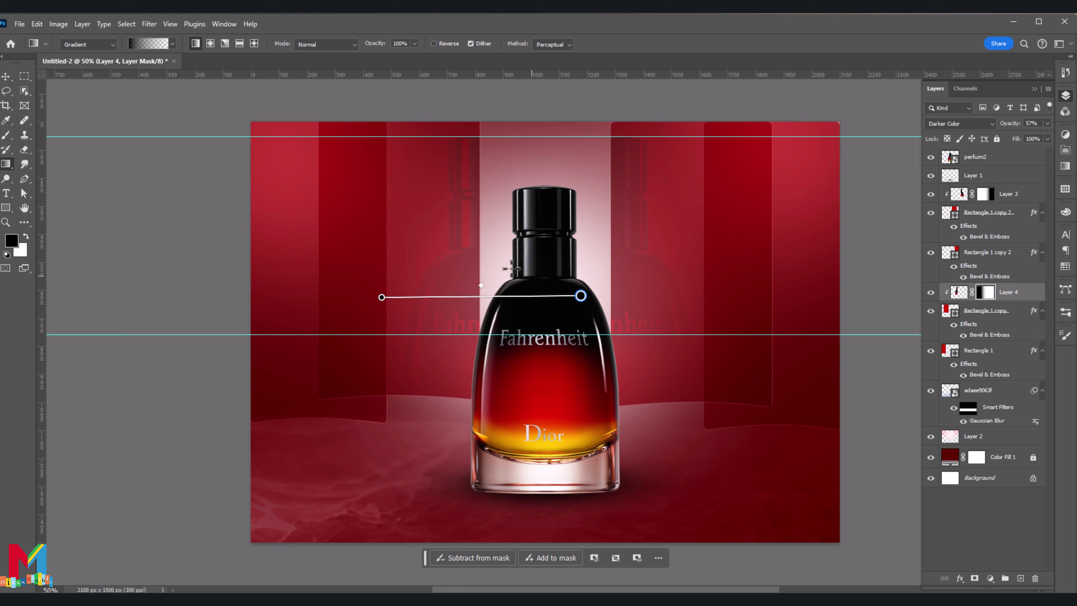
click(6, 76)
Duplicate the perfuim2 bottle layer, flip it vertically and move it below the original
click(950, 157)
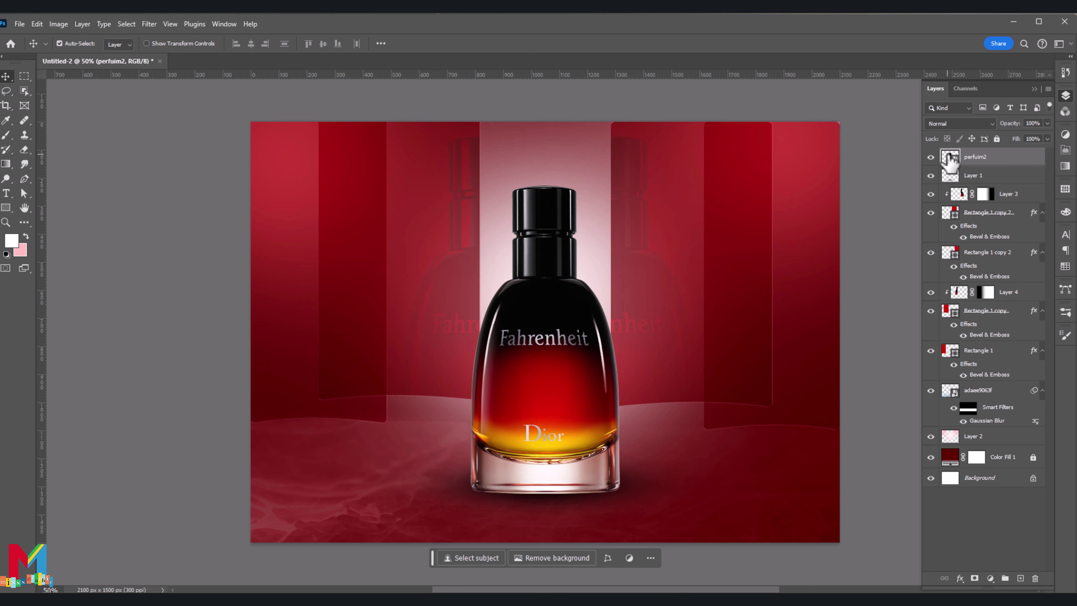
key(ctrl+j)
click(950, 175)
key(ctrl+t)
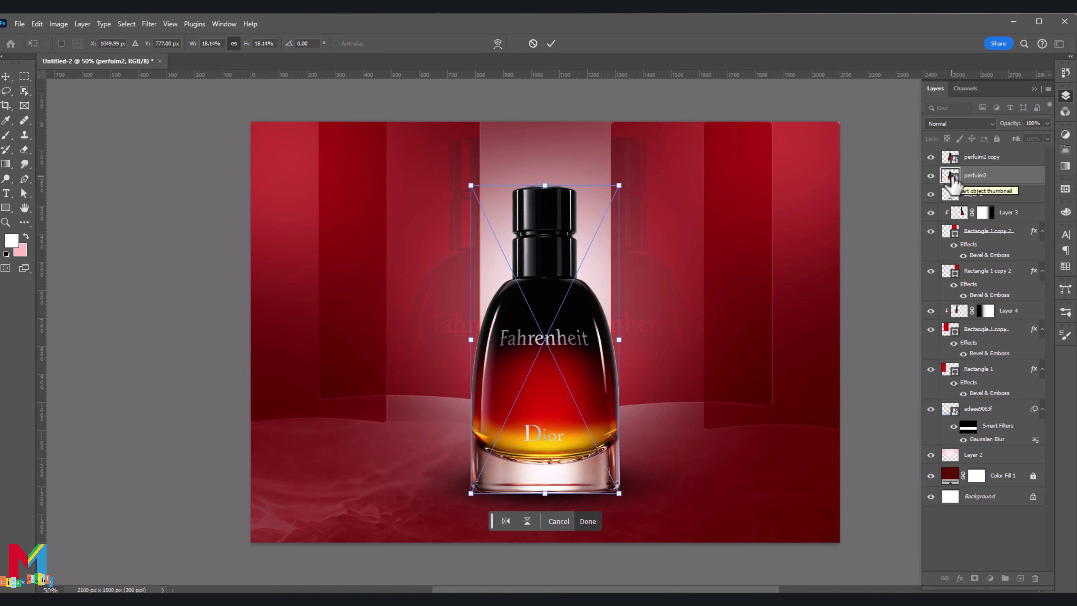
right_click(548, 304)
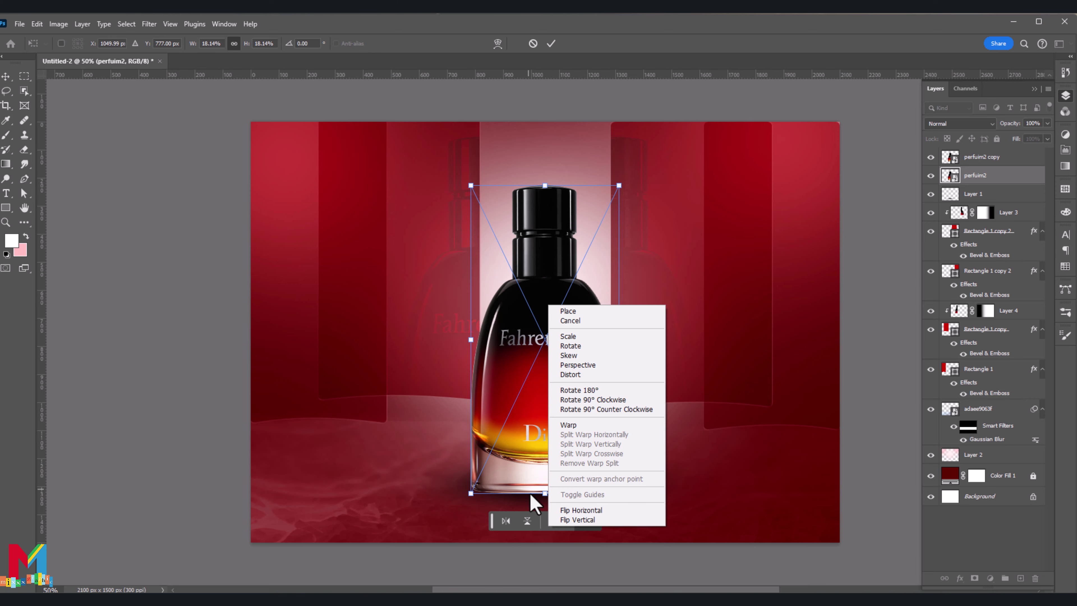
click(573, 520)
drag(573, 522, 594, 580)
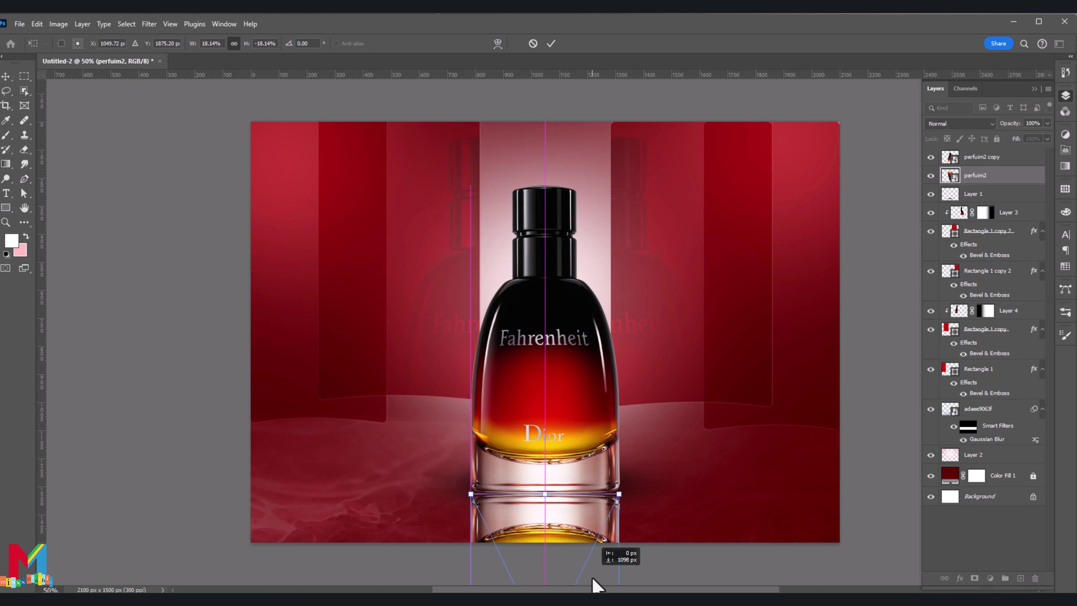
scroll(594, 505, down, 1)
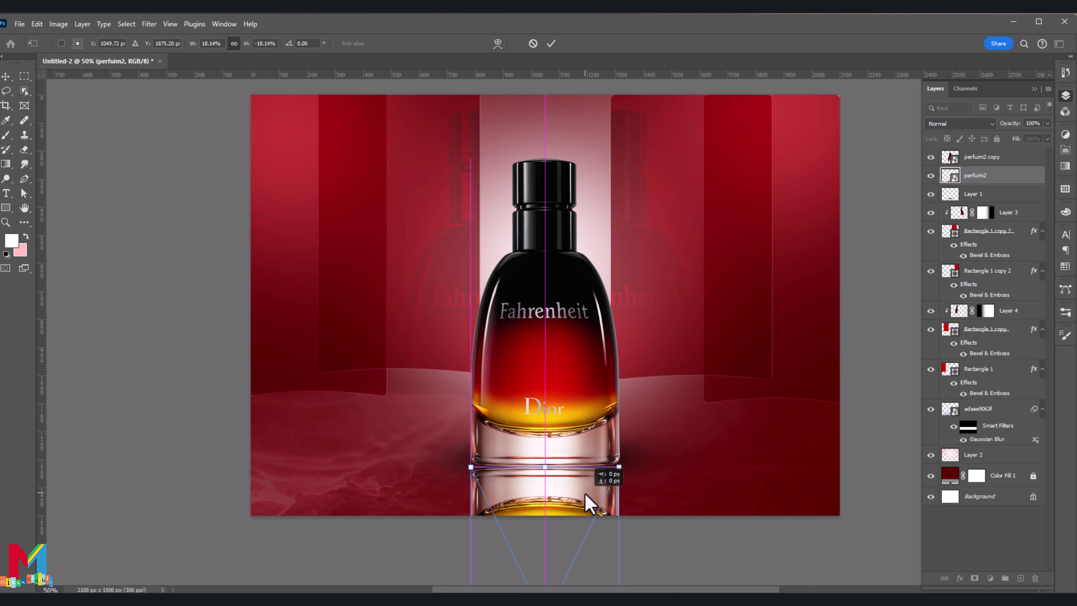
Warp the flipped bottle's top edge to meet the original bottle's base
right_click(559, 488)
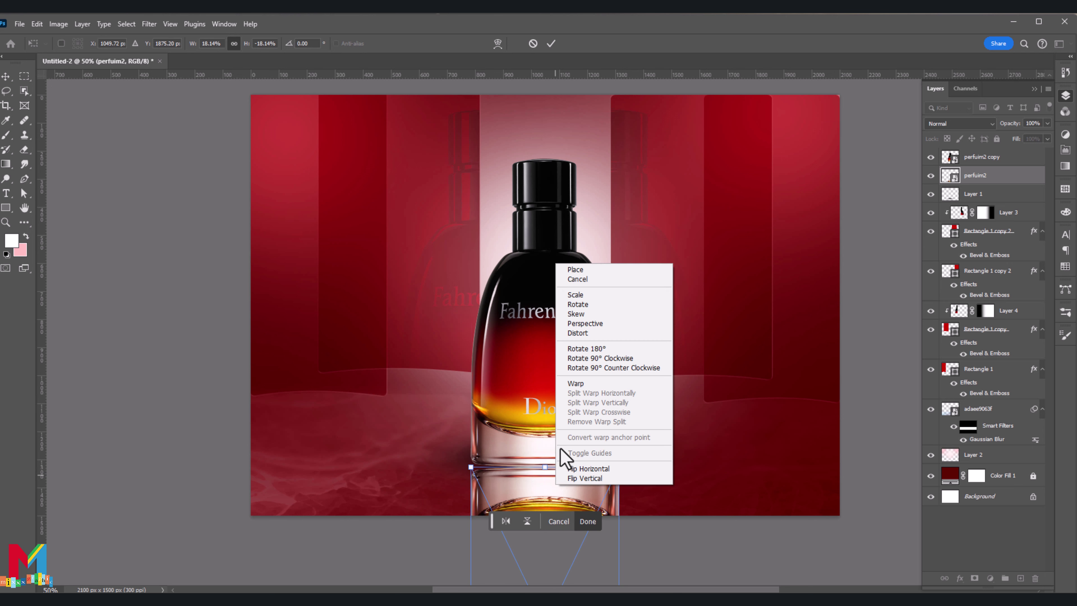
click(570, 384)
drag(611, 469, 613, 465)
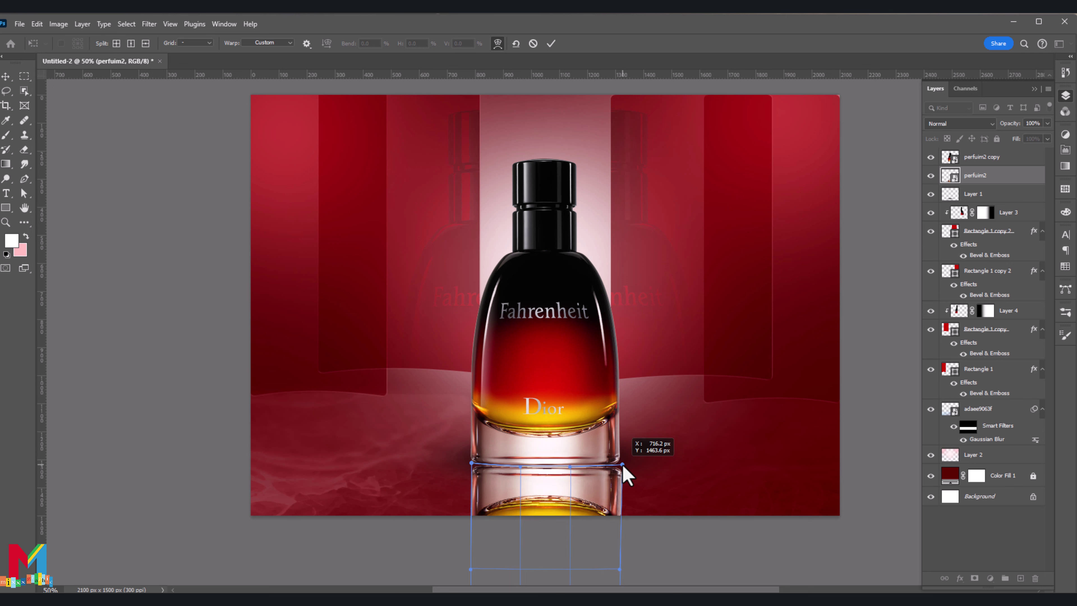
click(551, 44)
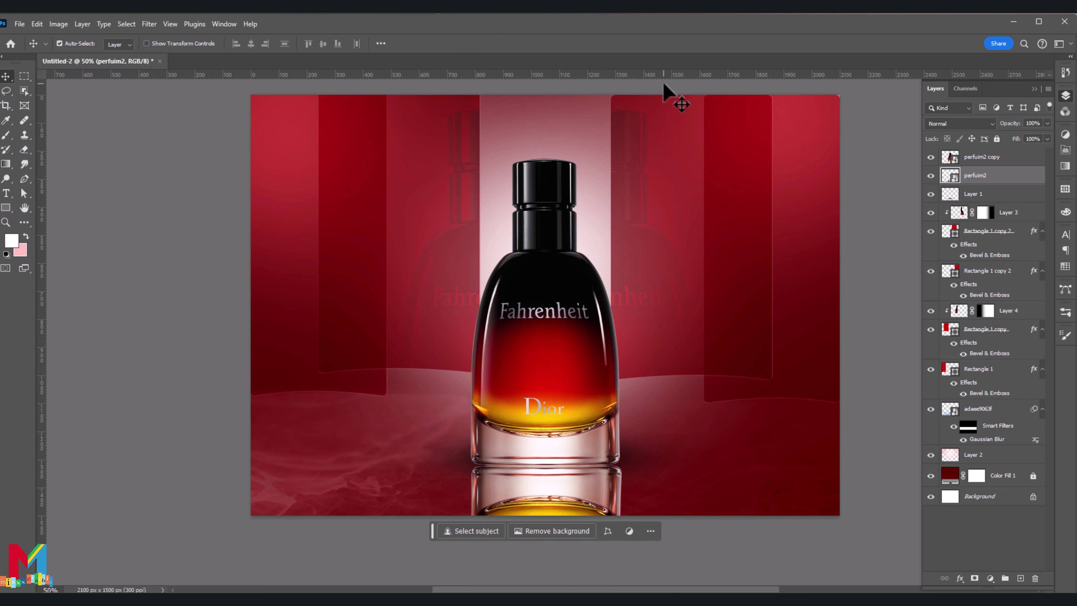
Add a layer mask with a gradient so the reflection fades out downward
click(975, 579)
scroll(794, 348, down, 1)
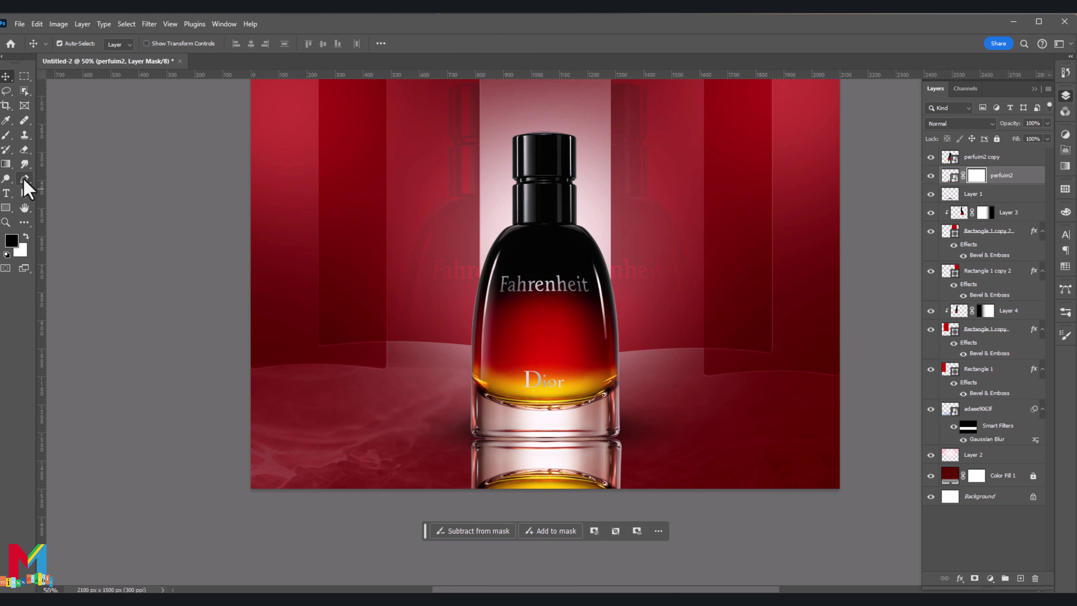
click(5, 164)
mouse_move(541, 567)
mouse_down()
mouse_move(529, 388)
mouse_move(551, 125)
mouse_up()
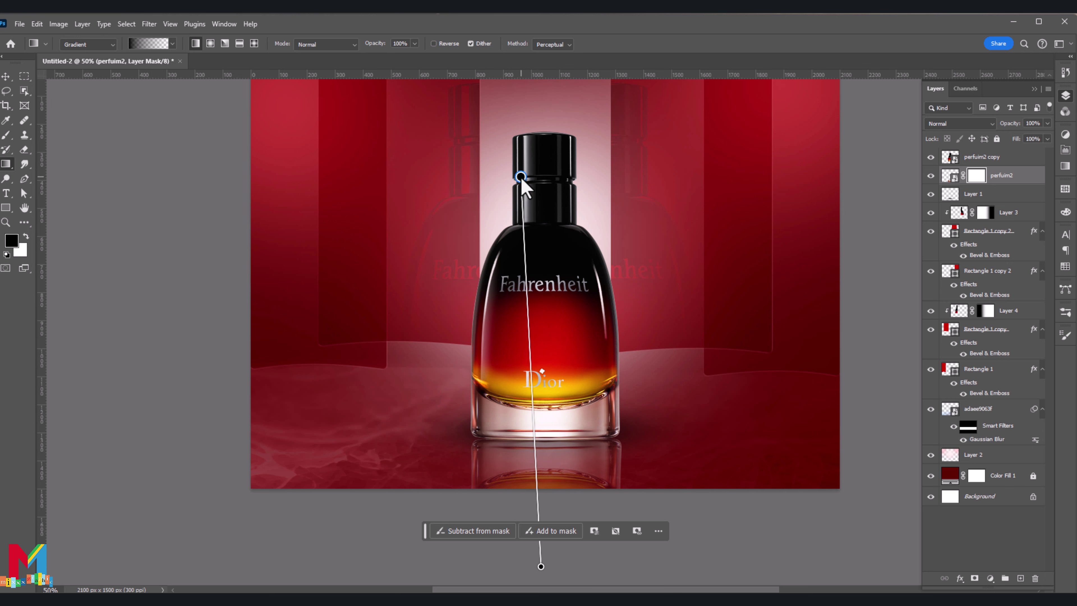
scroll(533, 200, up, 2)
scroll(176, 169, down, 1)
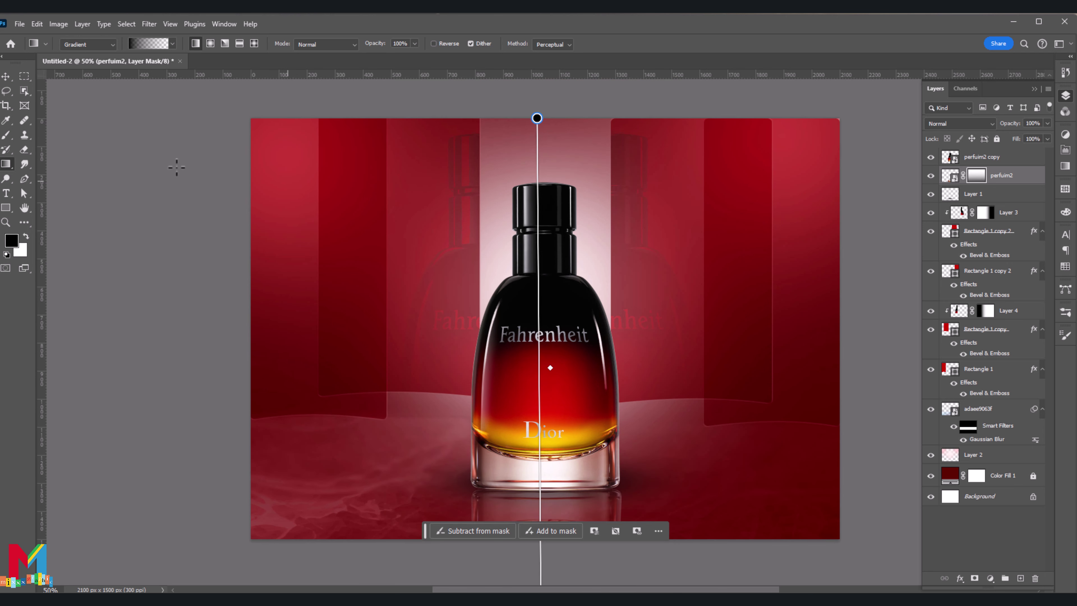
click(6, 76)
Convert the reflection to a smart object and apply a Gaussian Blur to it
click(952, 178)
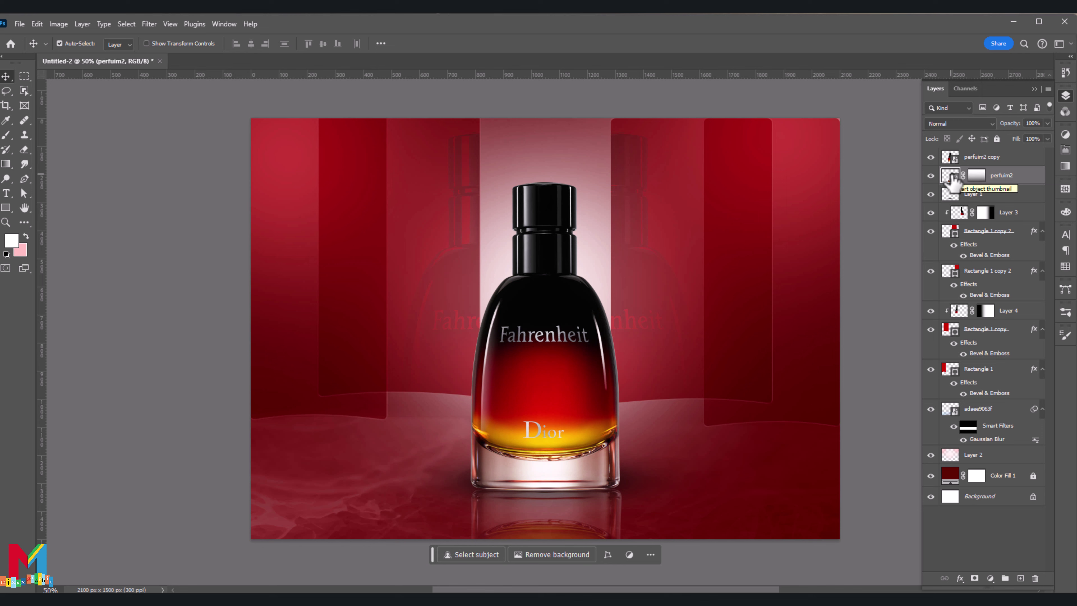
right_click(953, 181)
key(Escape)
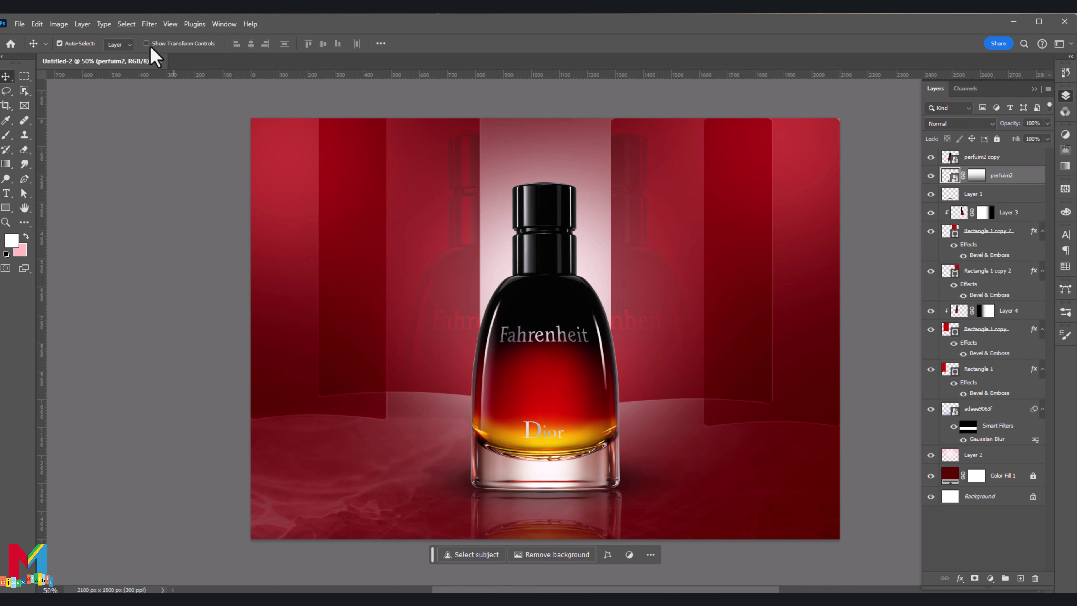
click(149, 24)
click(322, 212)
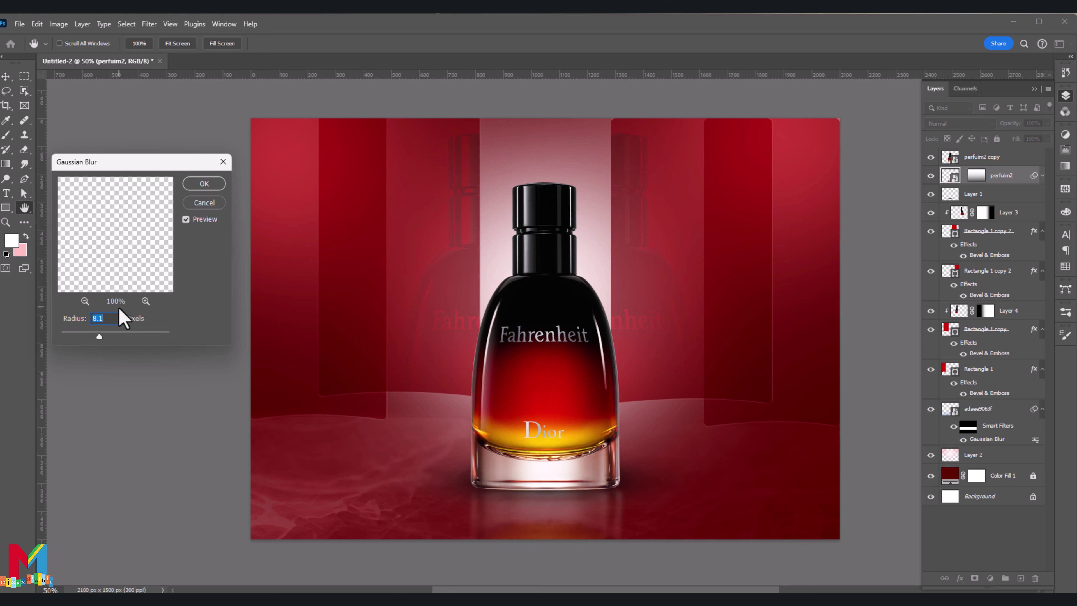
click(204, 183)
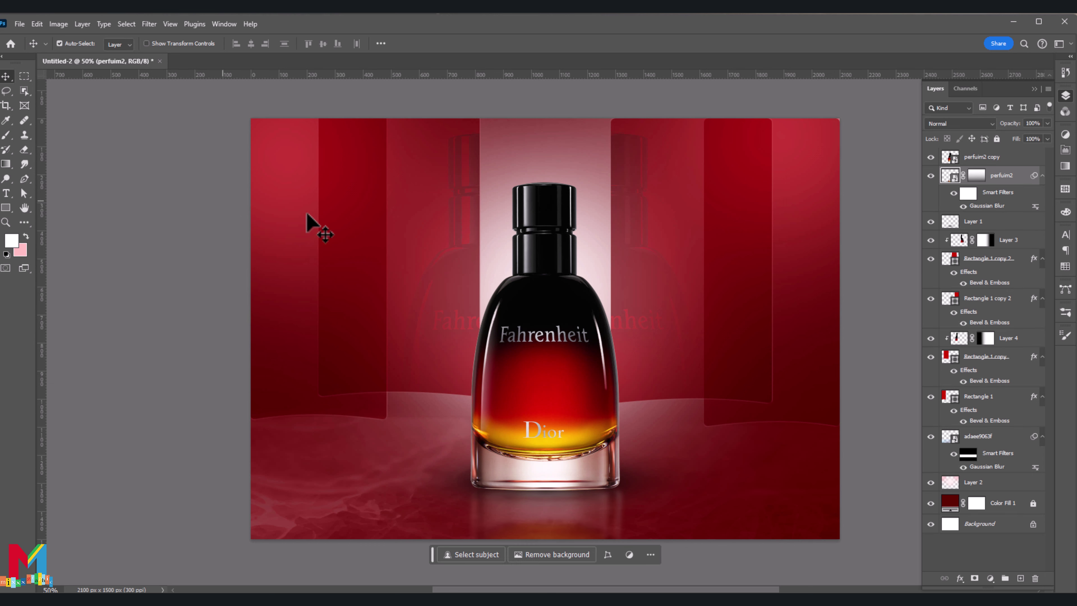
Place the light rays image, rotated diagonally and enlarged in the top-left corner
click(20, 23)
click(70, 269)
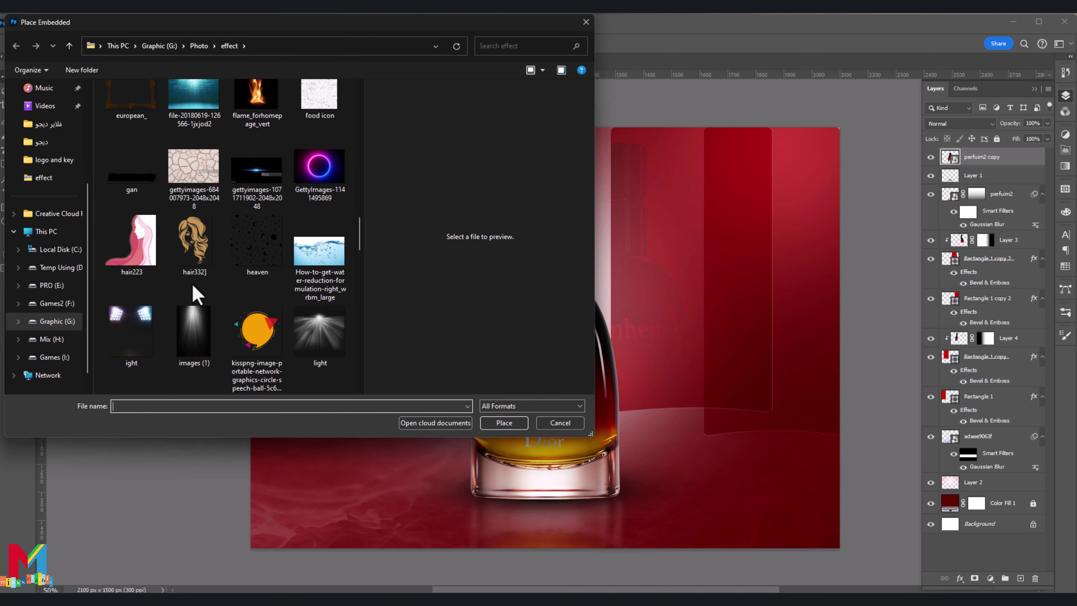
double_click(197, 320)
drag(657, 327, 614, 251)
drag(551, 382, 331, 134)
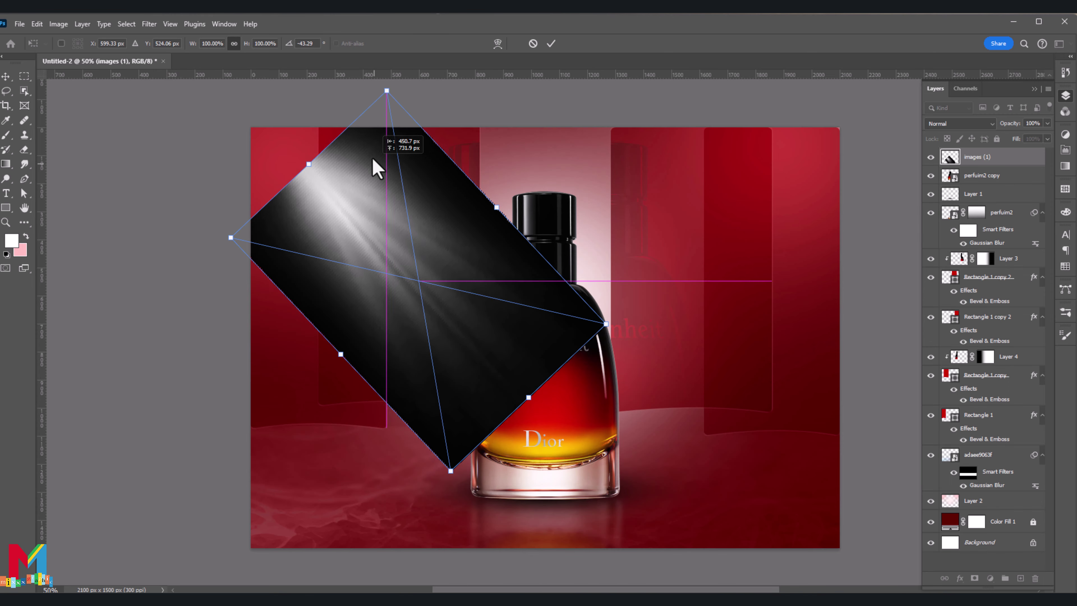
drag(472, 364, 557, 428)
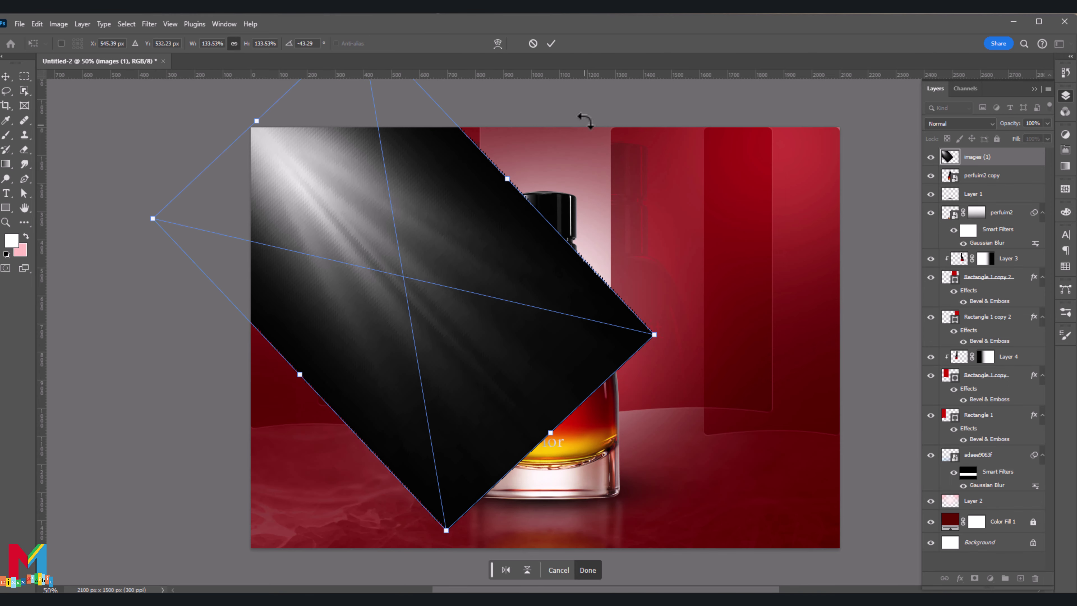
click(551, 43)
Set the light rays layer's blend mode to Screen
click(959, 123)
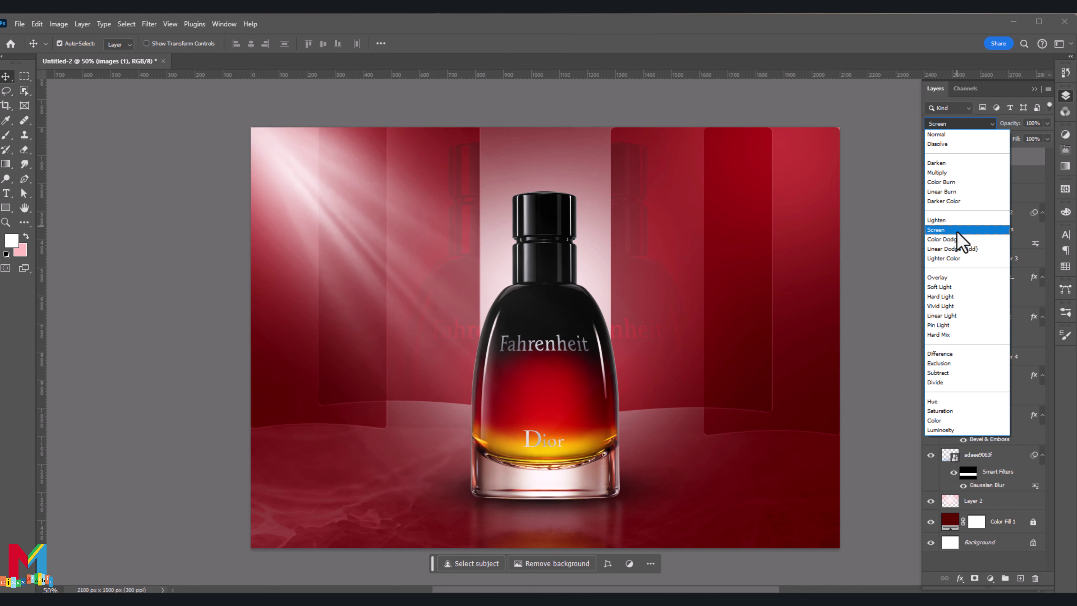
click(957, 231)
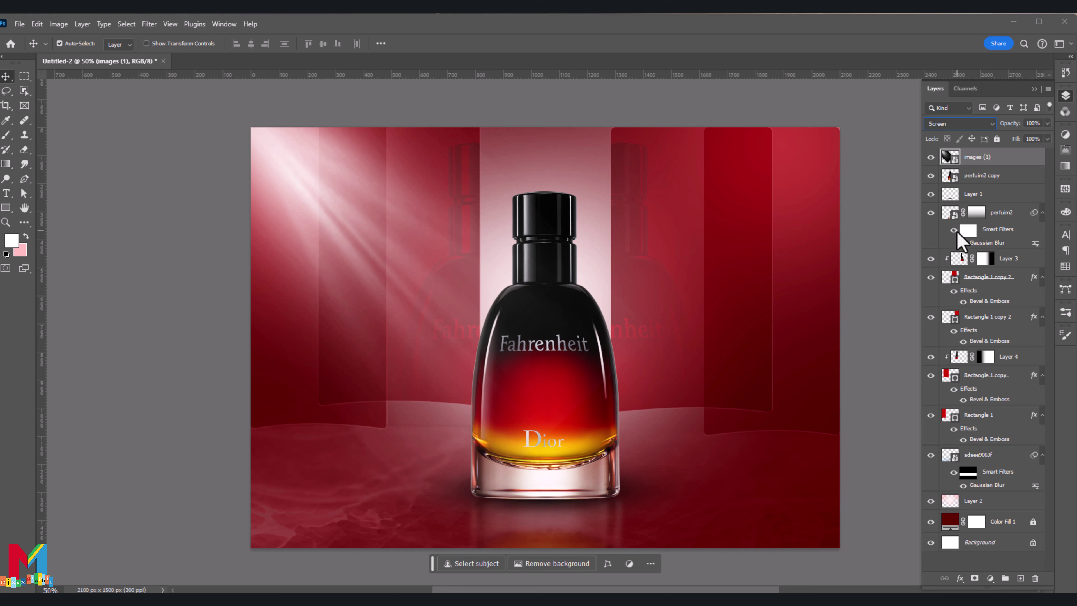
key(ctrl+t)
key(Escape)
Duplicate the rays, flip the copy horizontally and move it to the top-right
key(ctrl+alt+t)
right_click(339, 185)
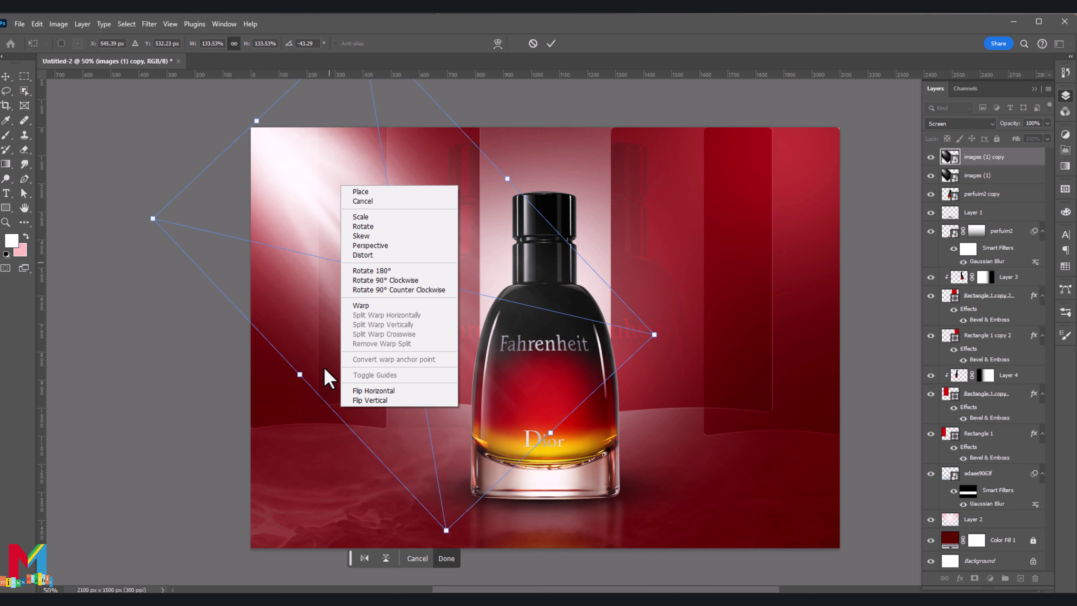
click(365, 559)
mouse_move(413, 239)
mouse_down()
mouse_move(698, 198)
mouse_move(708, 207)
mouse_up()
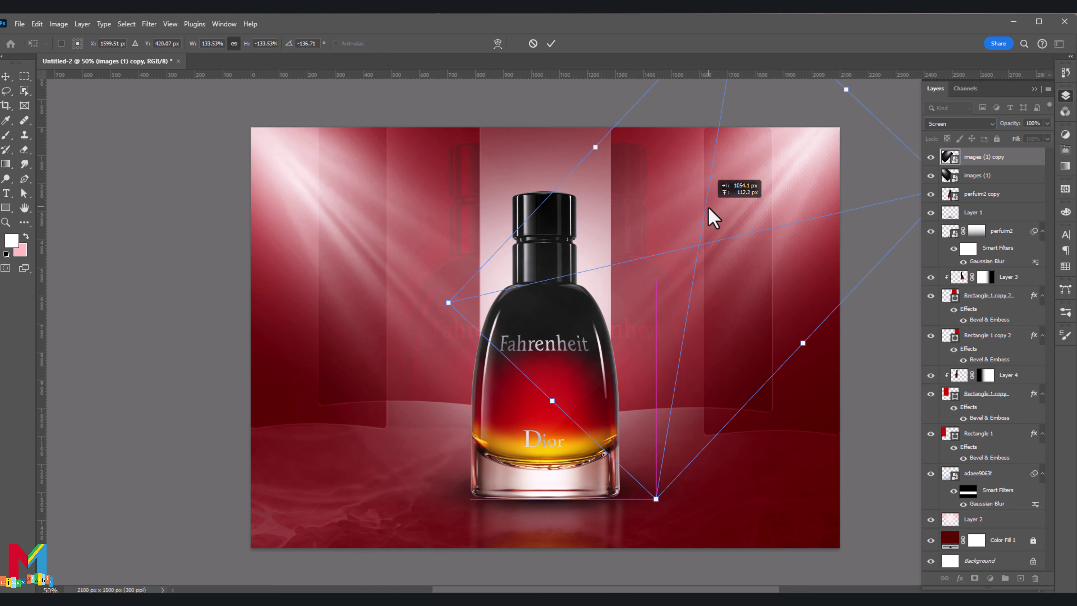
click(551, 43)
Place the pngwing.com (12) flare image and move it to the bottle's left edge
scroll(273, 131, right, 2)
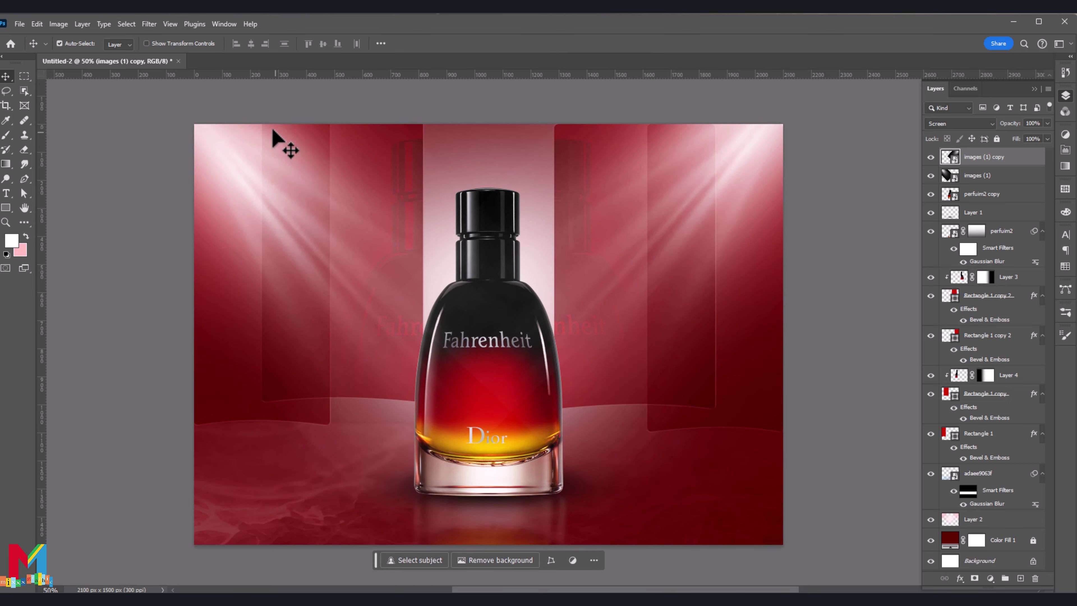
click(20, 24)
click(89, 244)
scroll(211, 204, down, 3)
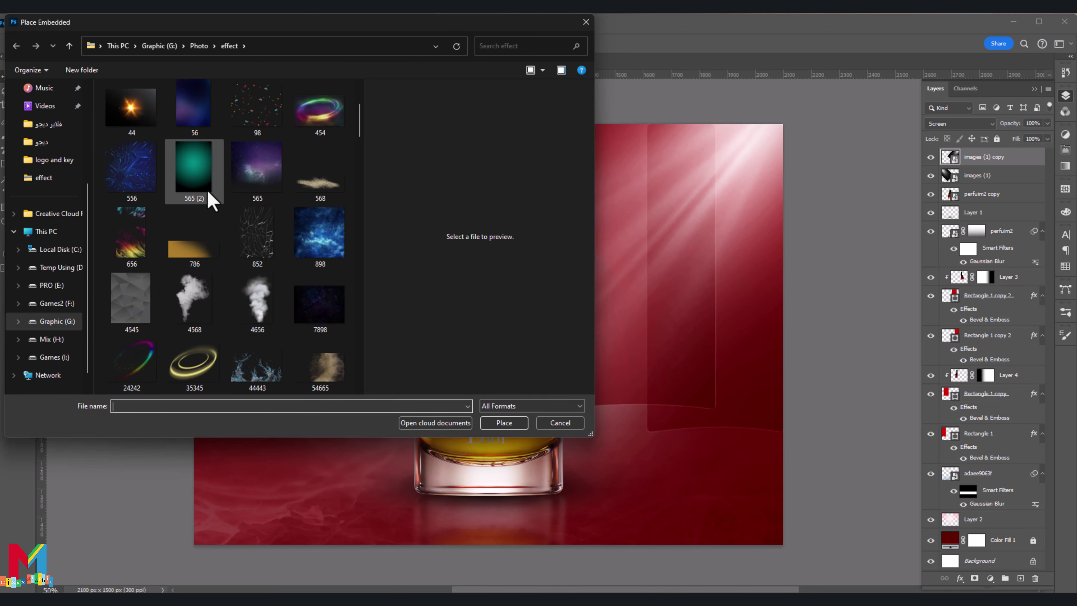
scroll(245, 206, down, 3)
scroll(245, 206, down, 3)
scroll(240, 197, down, 3)
scroll(250, 221, down, 3)
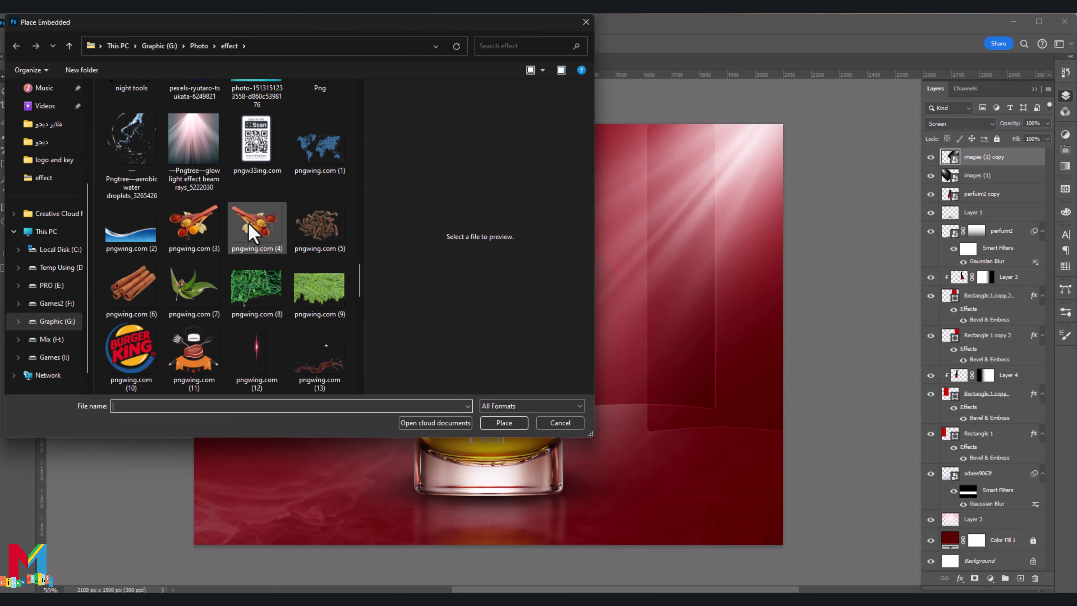
key(Escape)
drag(481, 320, 418, 329)
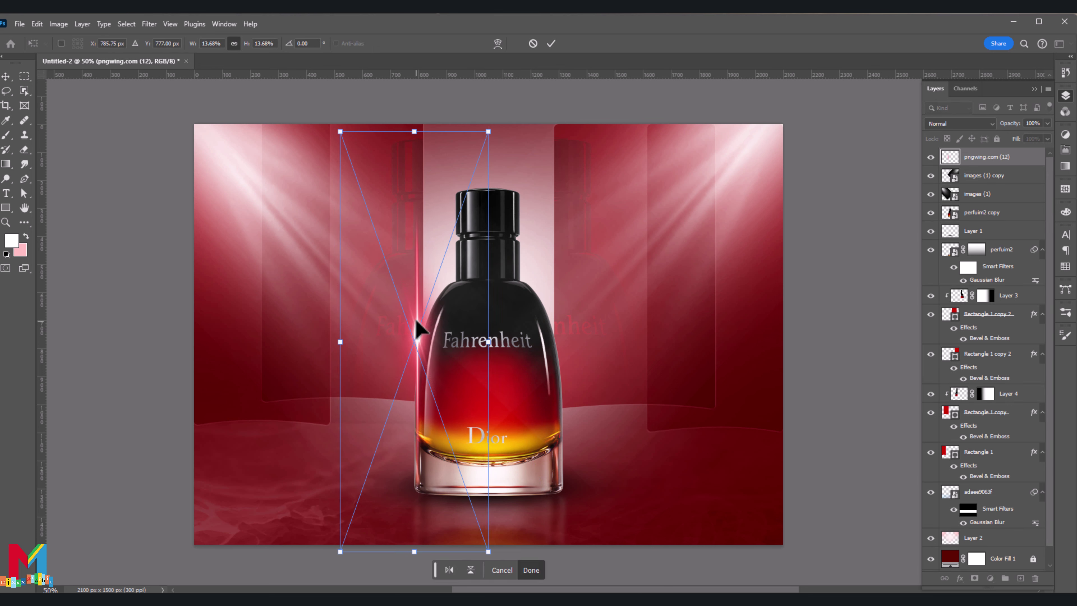
Warp the flare, pulling its top corner across the bottle and bending its upper-left curve down
click(497, 43)
mouse_move(435, 265)
mouse_down()
mouse_move(451, 249)
mouse_move(467, 252)
mouse_up()
drag(489, 133, 691, 382)
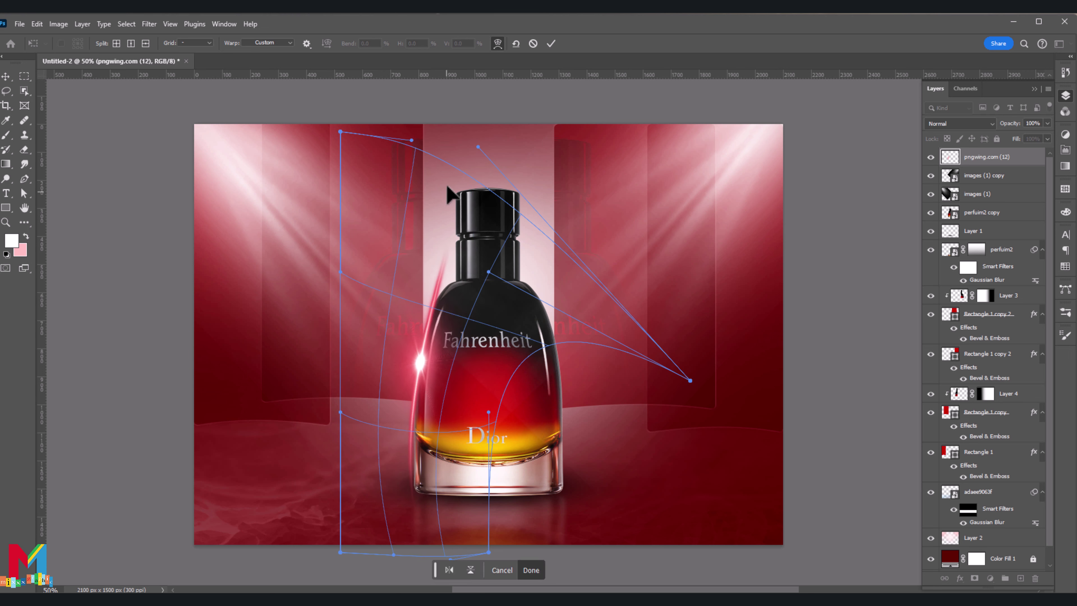
drag(447, 170, 440, 316)
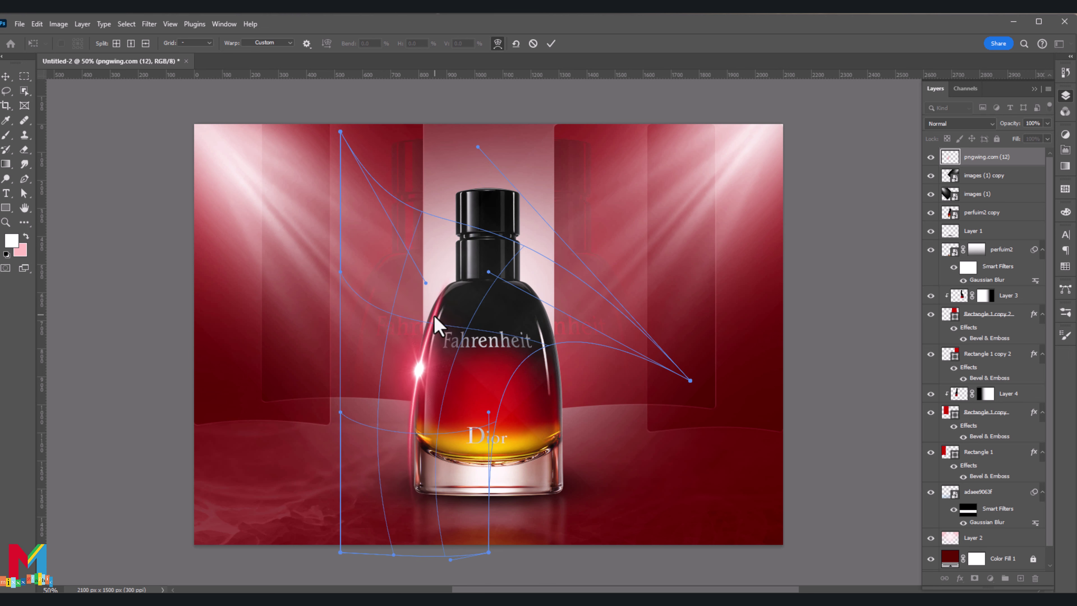
scroll(460, 313, down, 3)
Refine the flare's warp along the bottle's shoulder, neck and base, then commit it
mouse_move(491, 490)
mouse_down()
mouse_move(568, 481)
mouse_move(578, 467)
mouse_up()
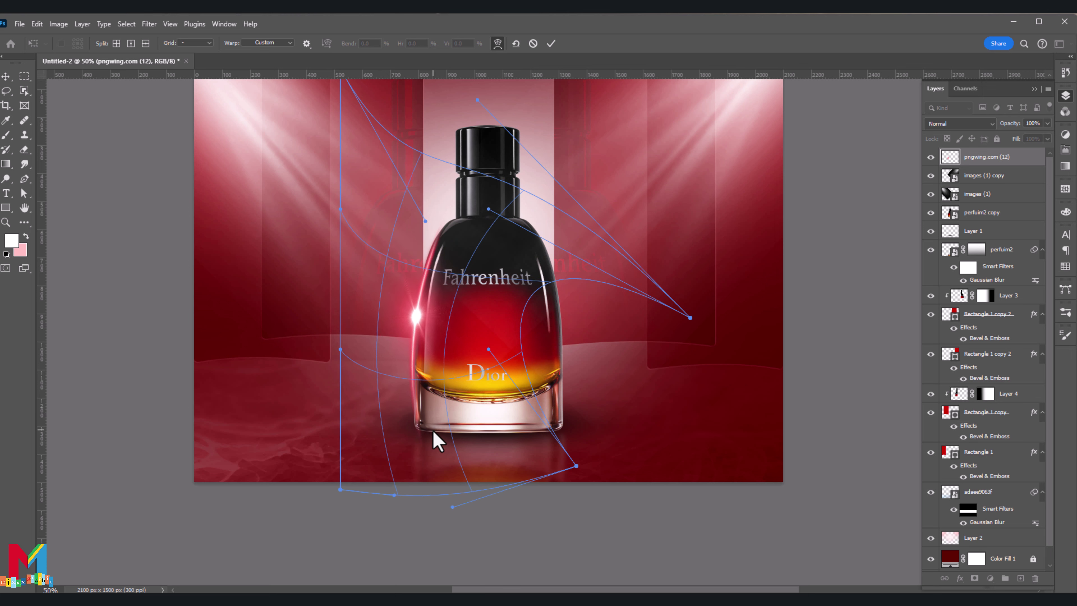
drag(342, 490, 267, 488)
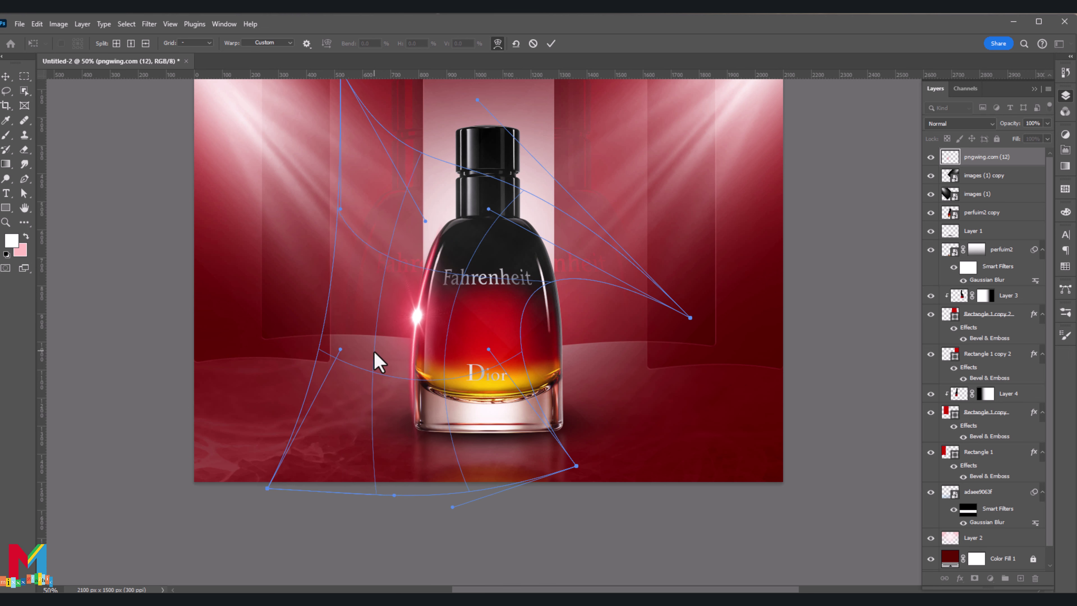
drag(425, 221, 411, 216)
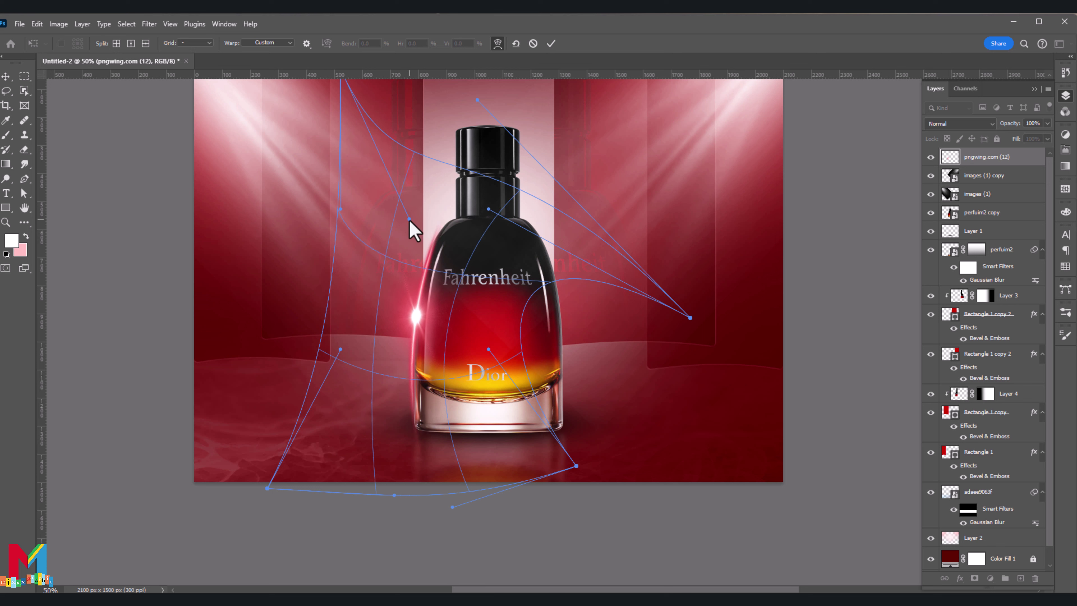
drag(489, 209, 480, 255)
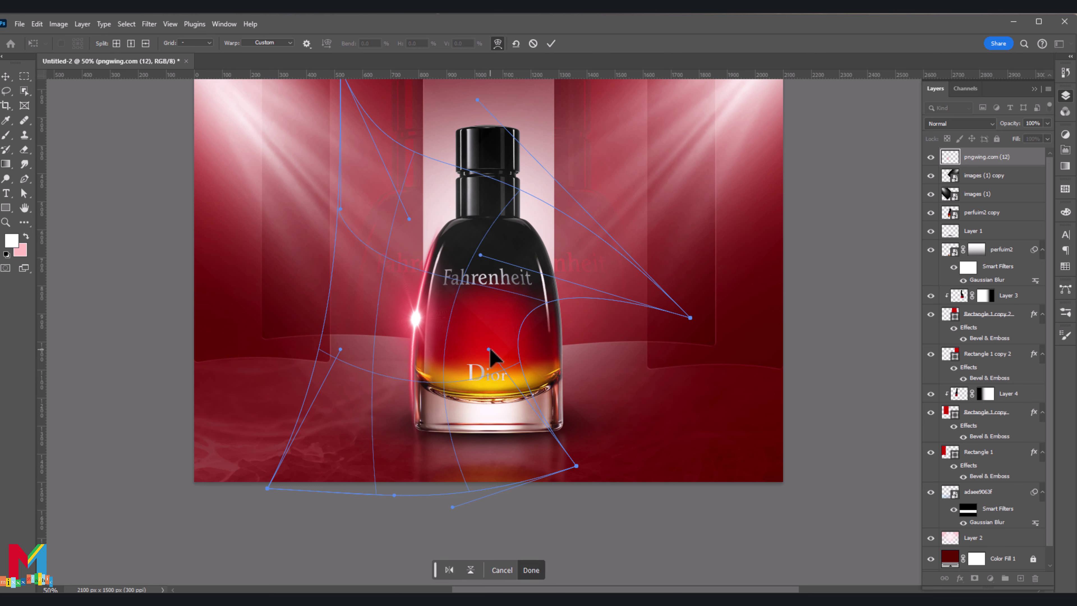
mouse_move(489, 348)
mouse_down()
mouse_move(498, 359)
mouse_move(519, 347)
mouse_up()
drag(395, 495, 387, 494)
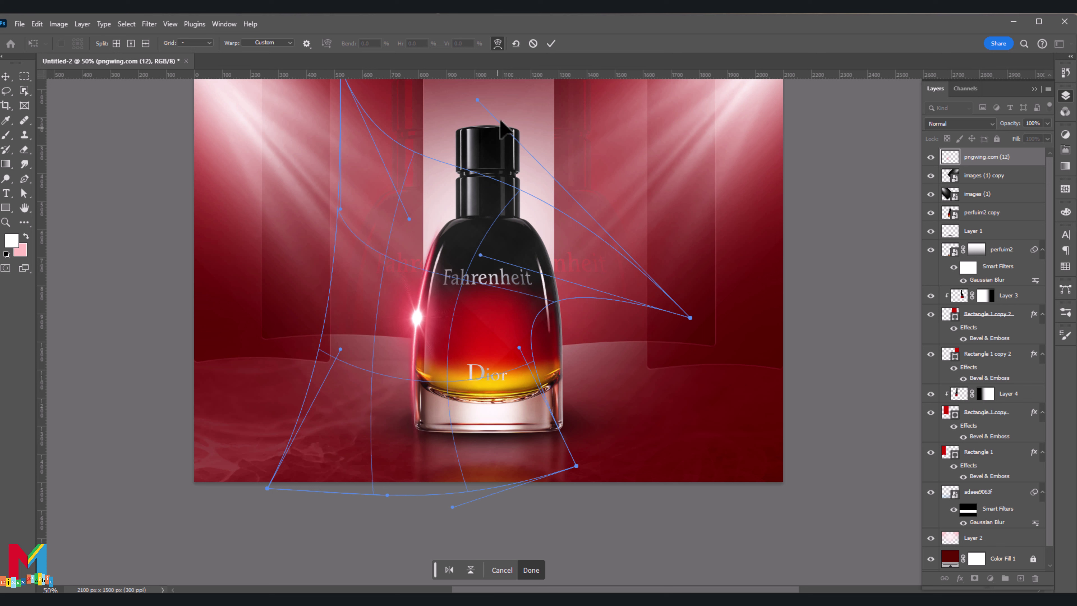
click(551, 43)
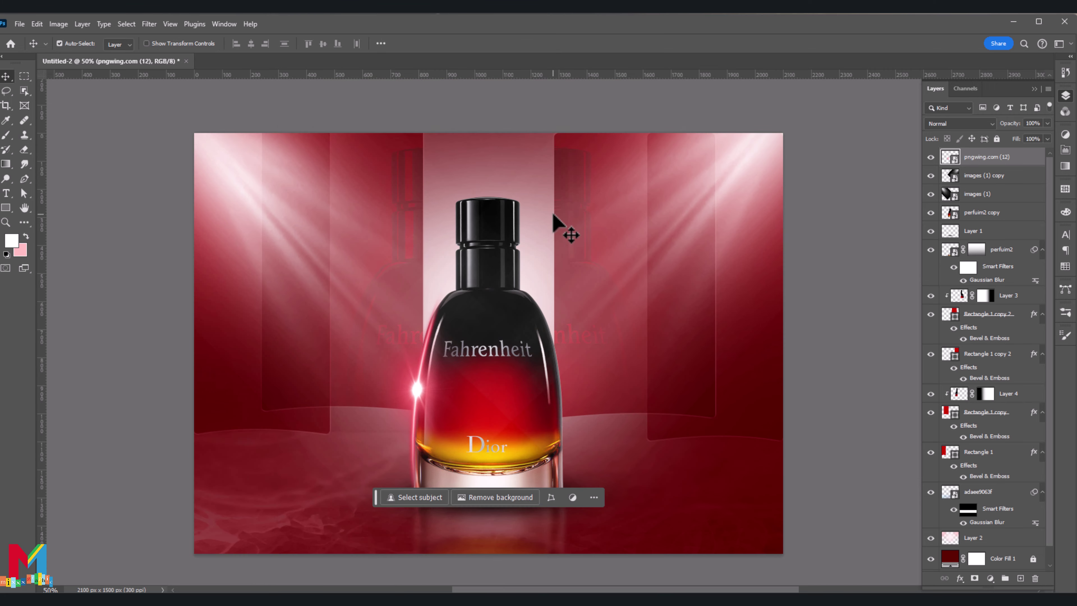
Add a Hue/Saturation adjustment clipped to the flare with Hue set to +40
click(990, 578)
click(1018, 471)
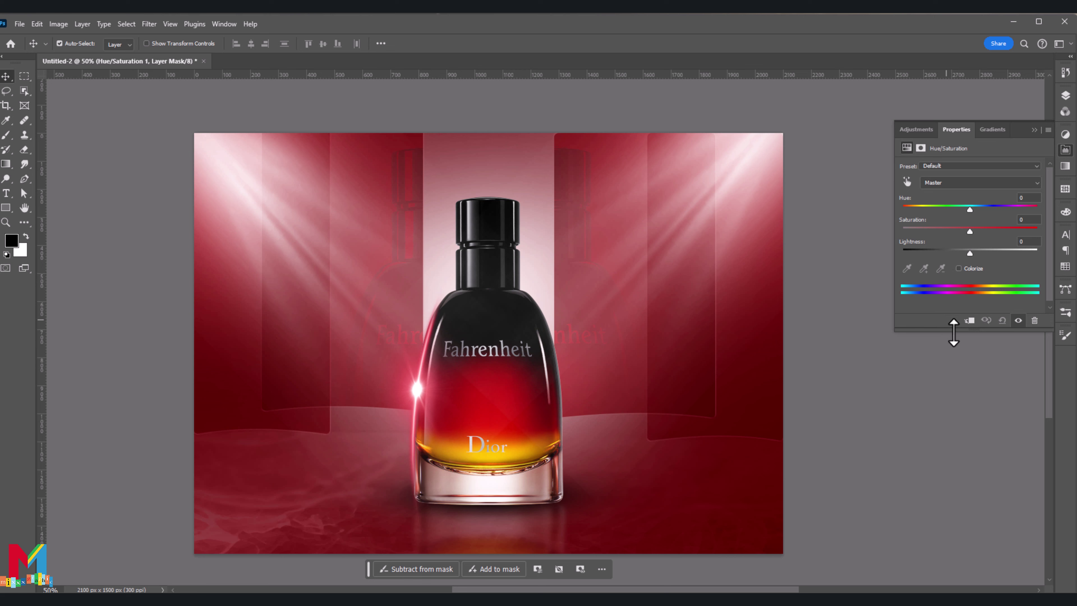
click(969, 321)
mouse_move(931, 209)
mouse_down()
mouse_move(1012, 235)
mouse_move(1000, 237)
mouse_up()
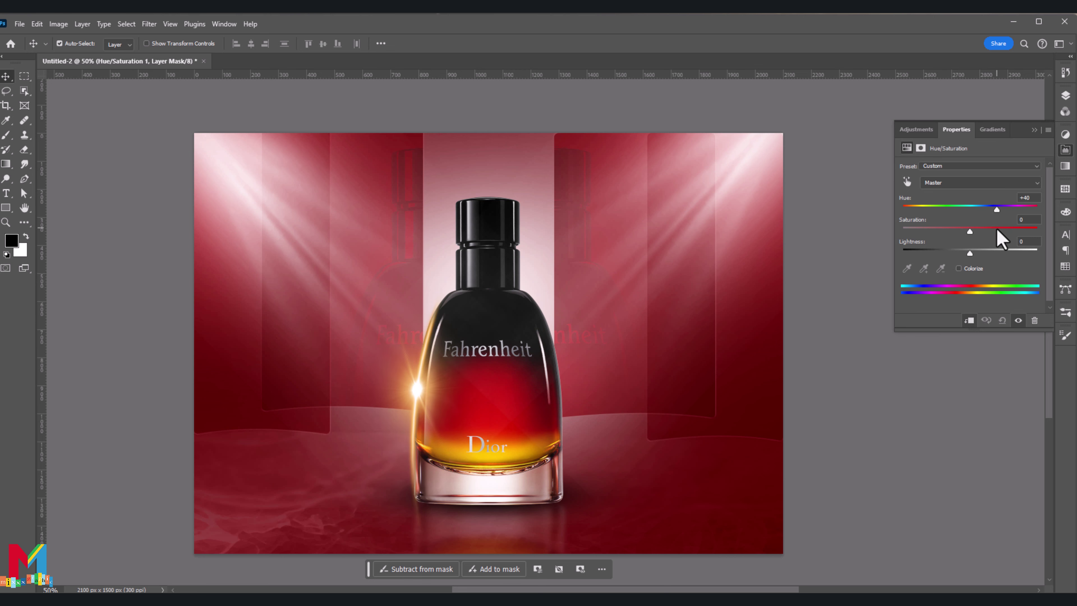
click(1034, 130)
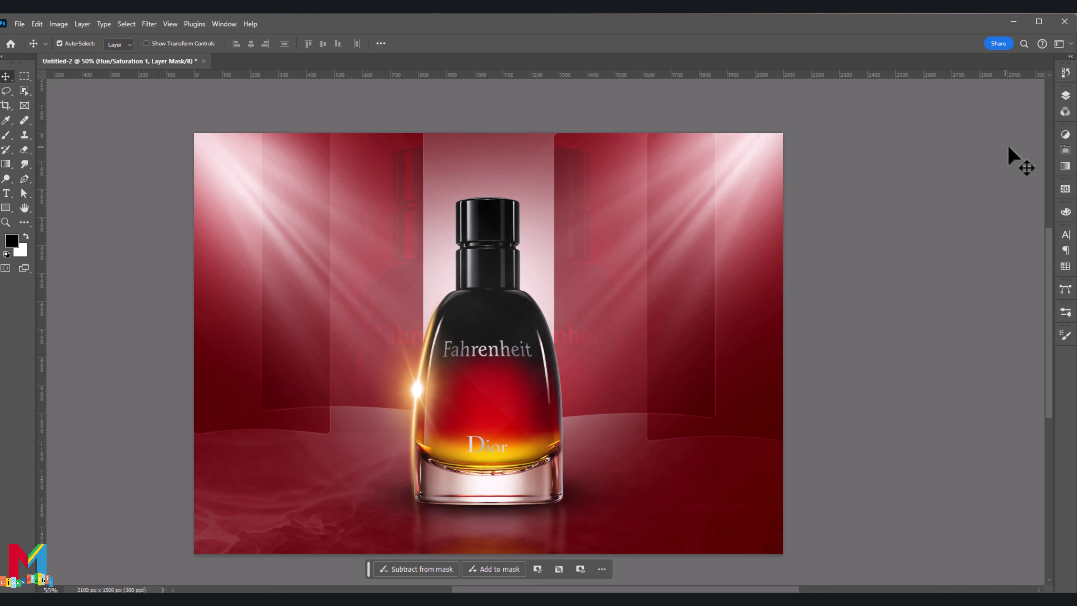
Return to the Layers panel and reselect the flare image layer
click(1065, 95)
click(959, 123)
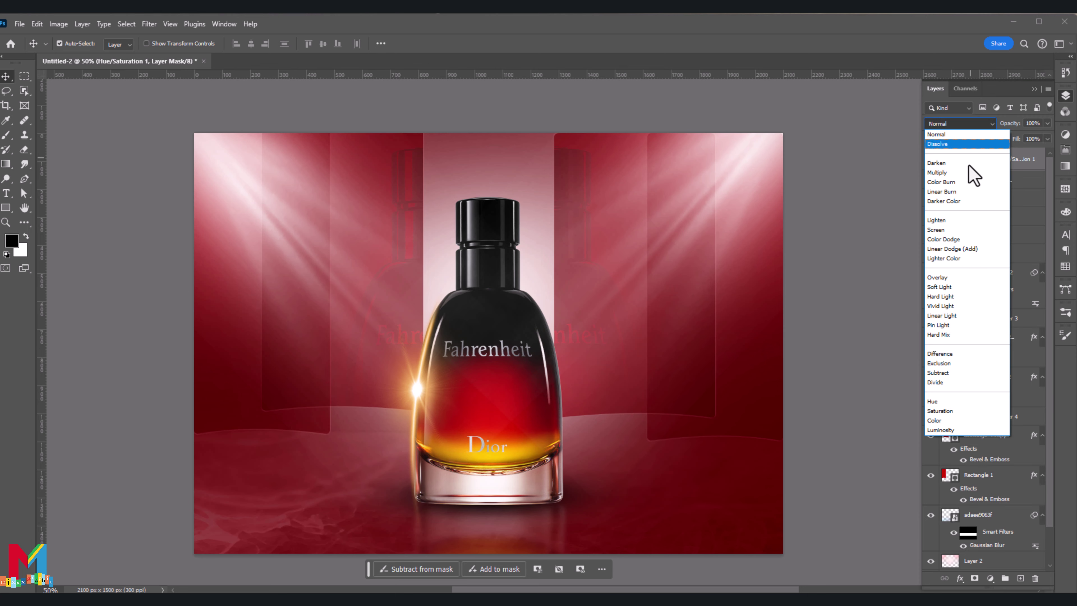
click(968, 229)
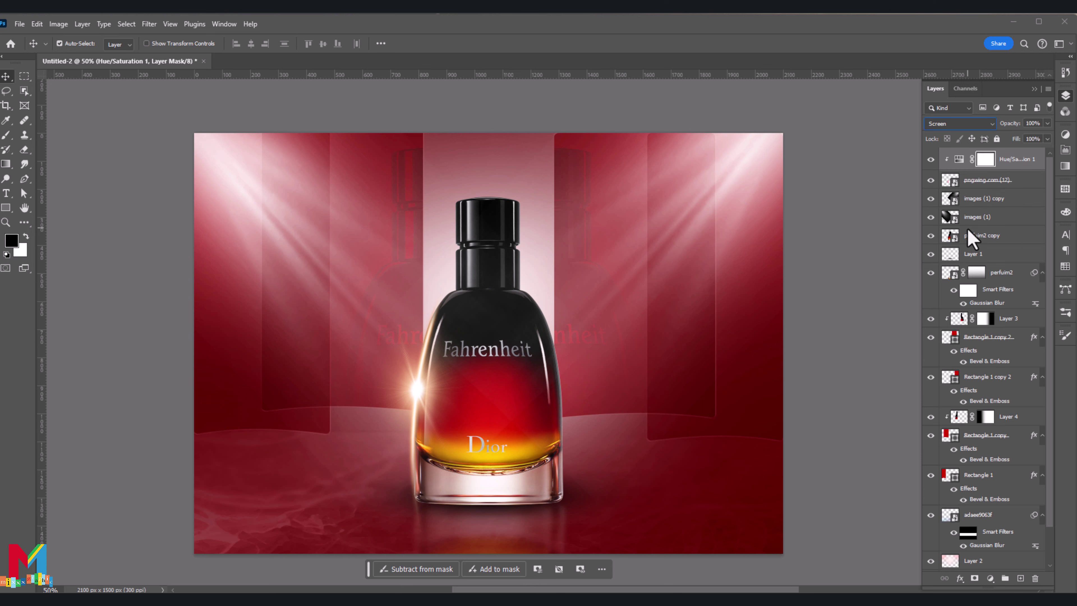
click(955, 184)
Duplicate the flare, flip it horizontally and position it on the bottle's right edge
key(ctrl+j)
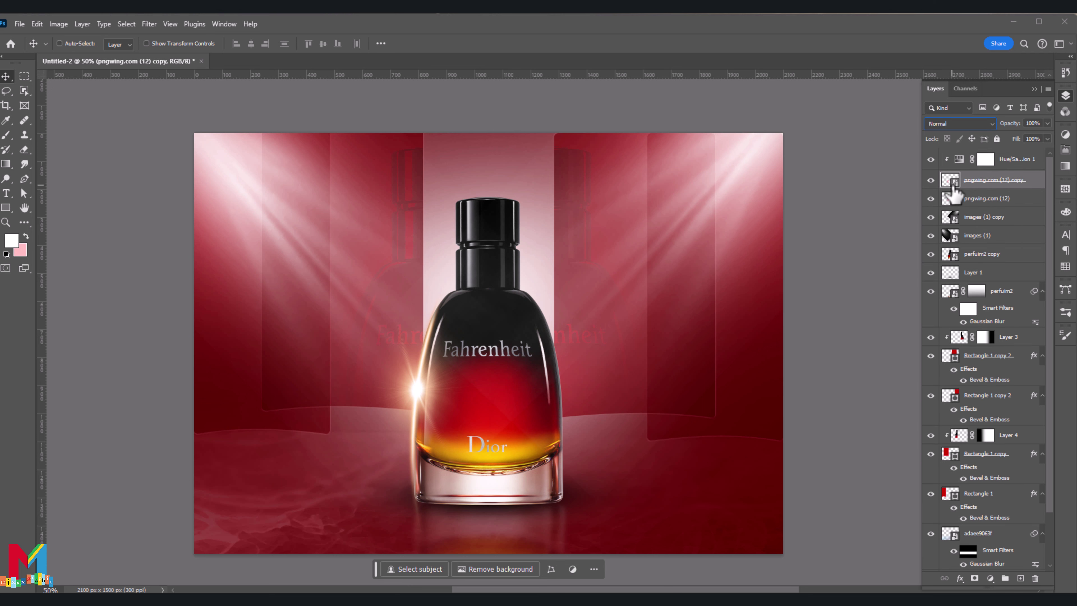
key(ctrl+t)
click(437, 570)
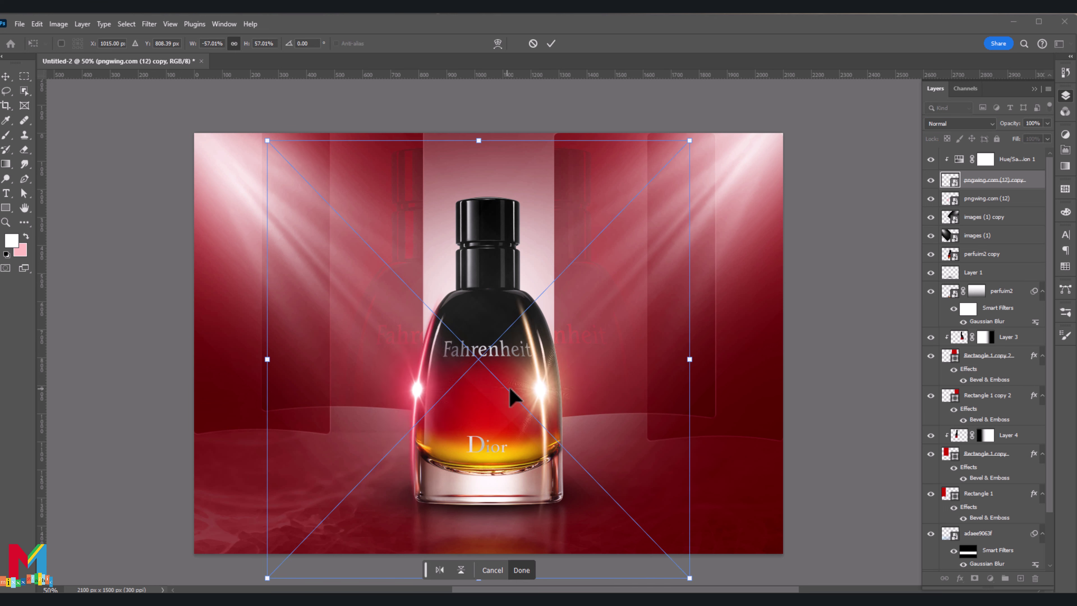
drag(539, 398, 559, 397)
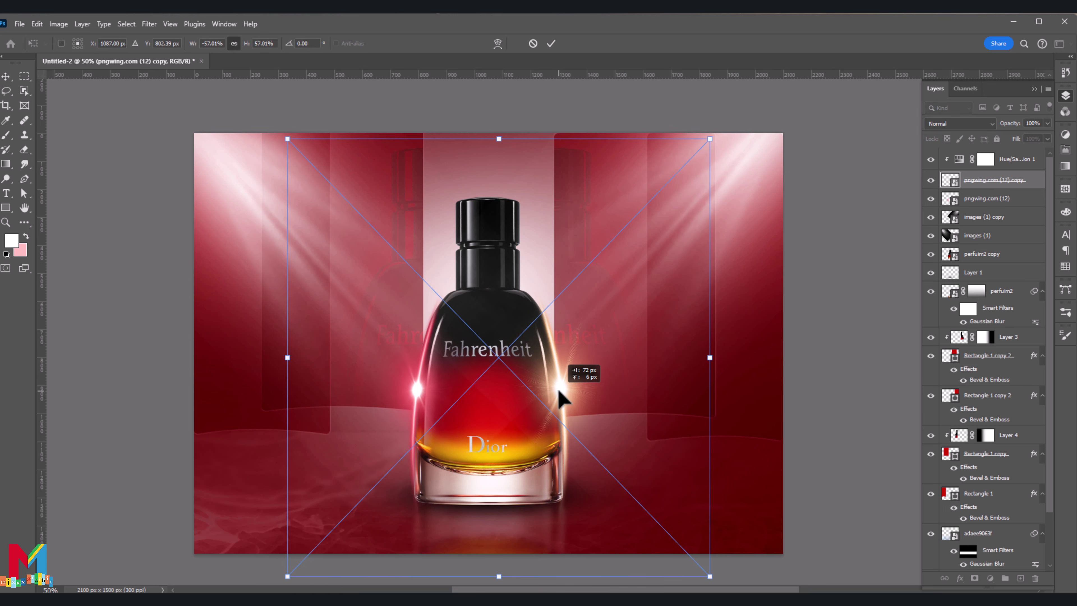
drag(559, 390, 559, 387)
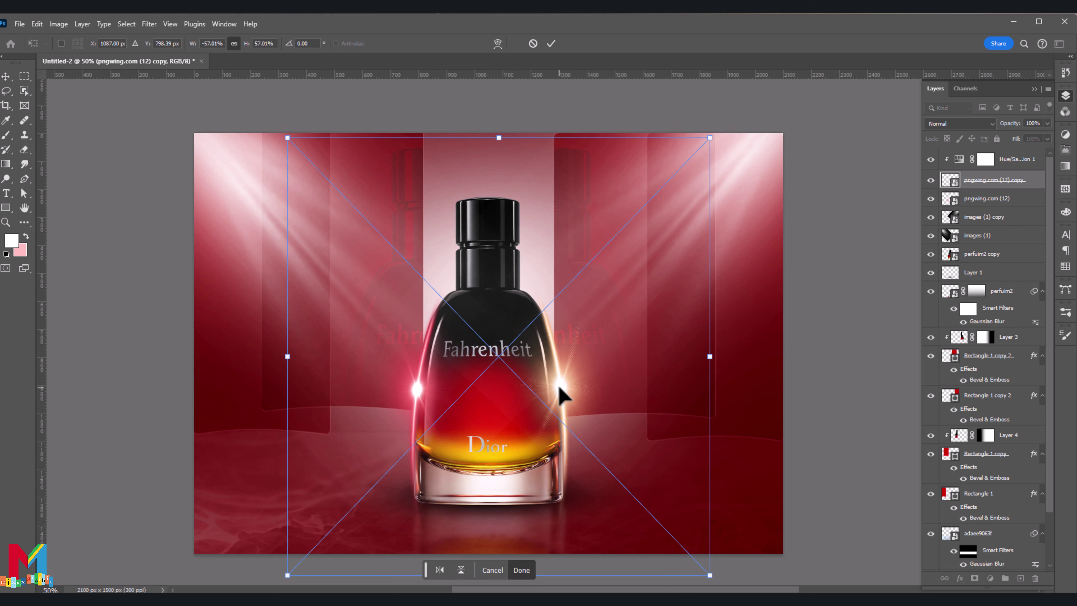
click(552, 45)
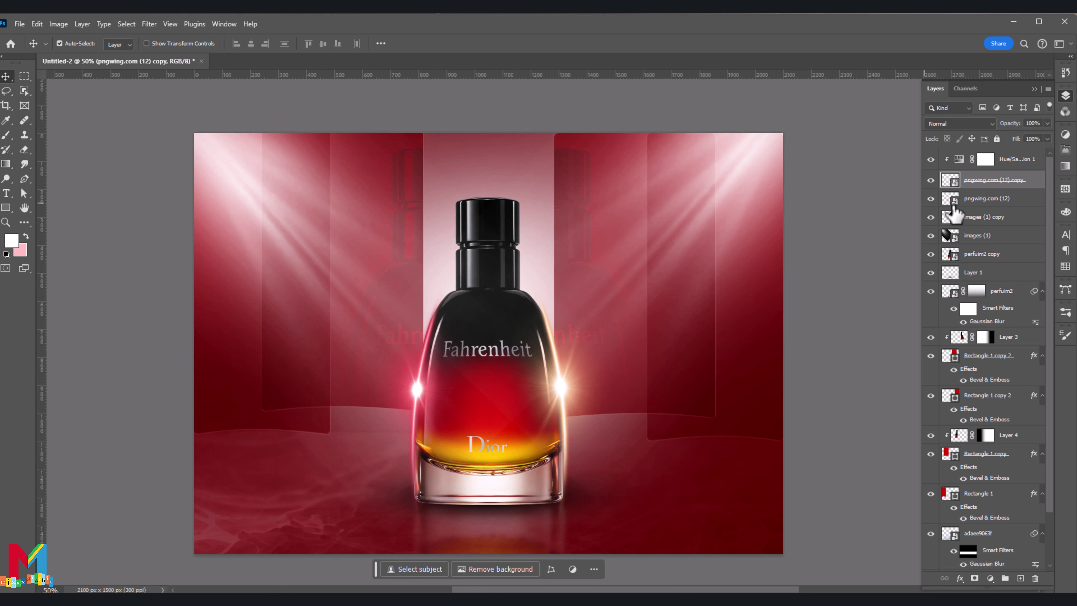
Group the flare and hue layers into Group 1 and clip the hue copy to its flare
shift+click(971, 208)
key(ctrl+g)
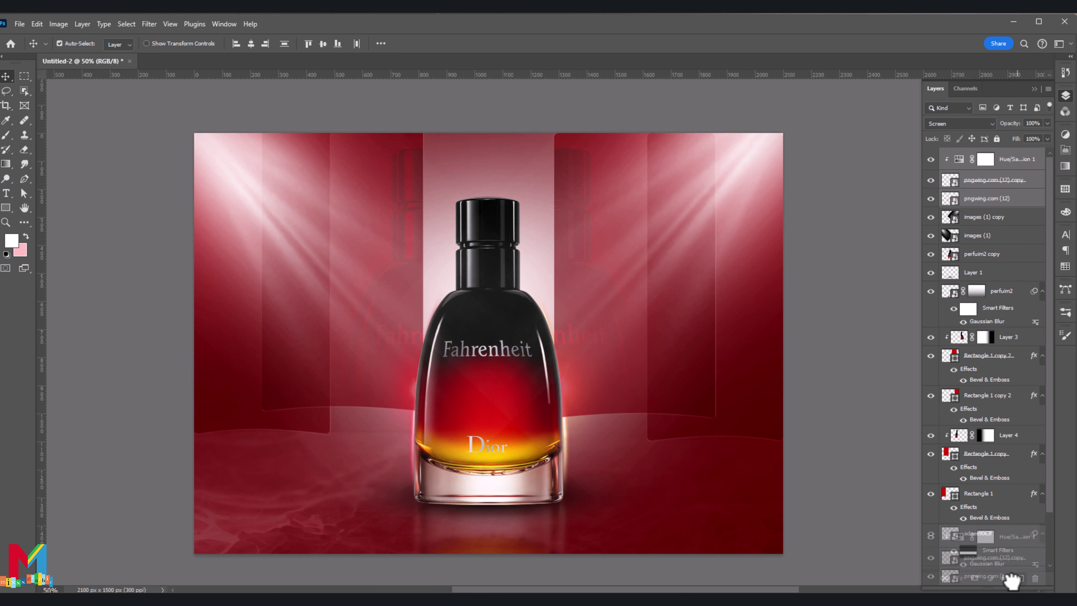
click(944, 155)
click(1011, 181)
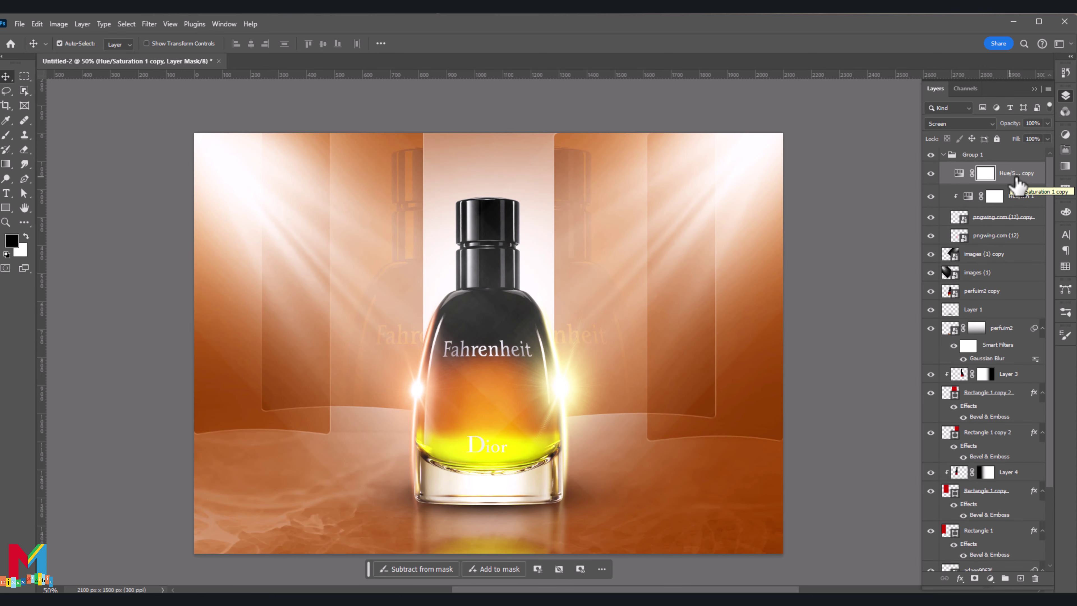
right_click(1011, 181)
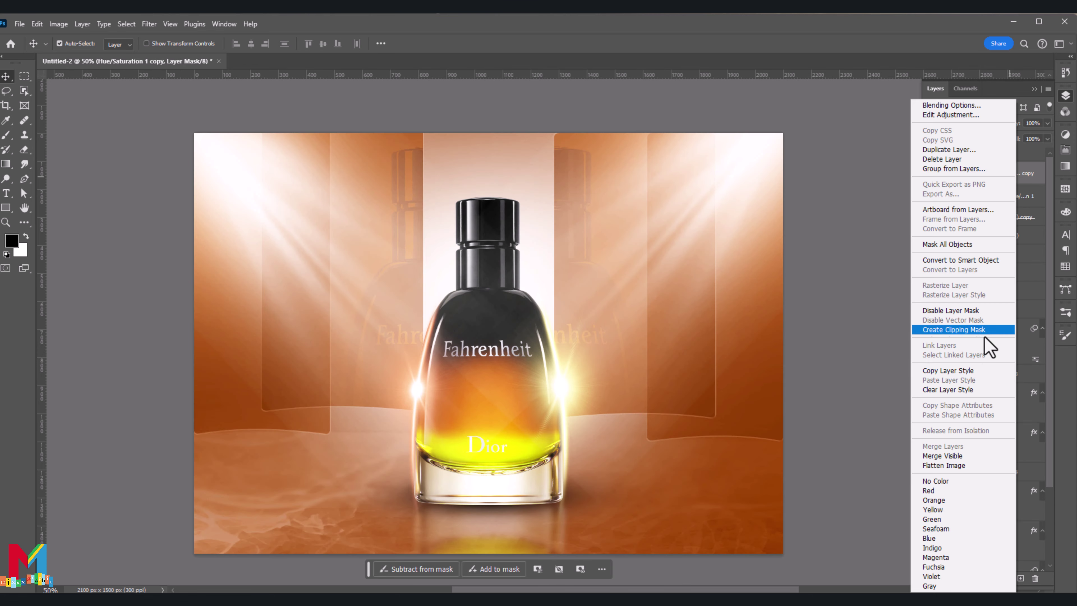
click(954, 330)
Clip the original Hue/Saturation layer to its flare and collapse Group 1
drag(1003, 175, 1014, 215)
key(ctrl+z)
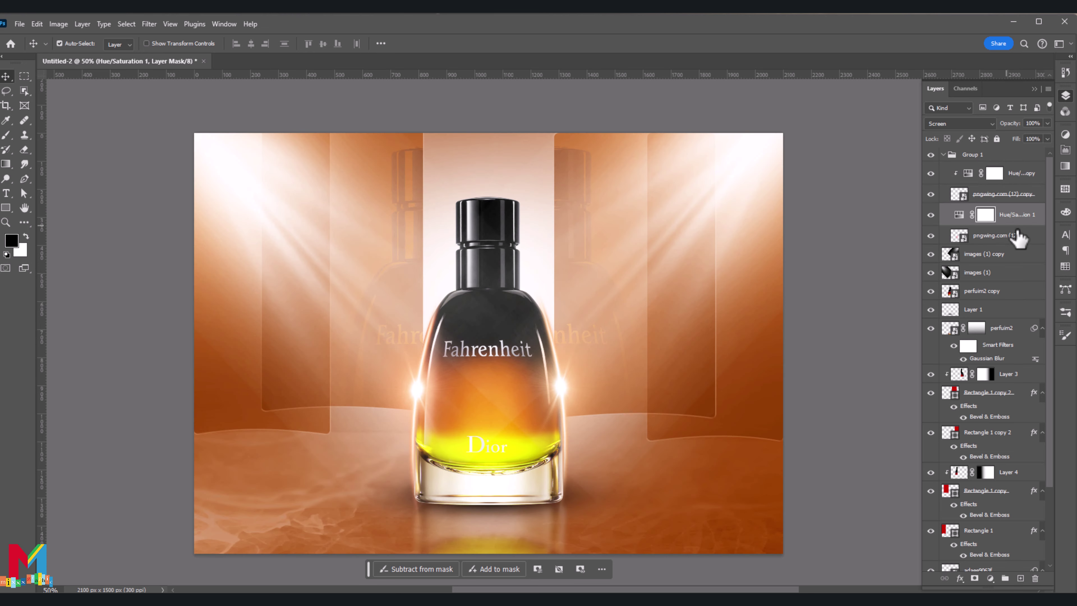
right_click(1015, 222)
click(987, 331)
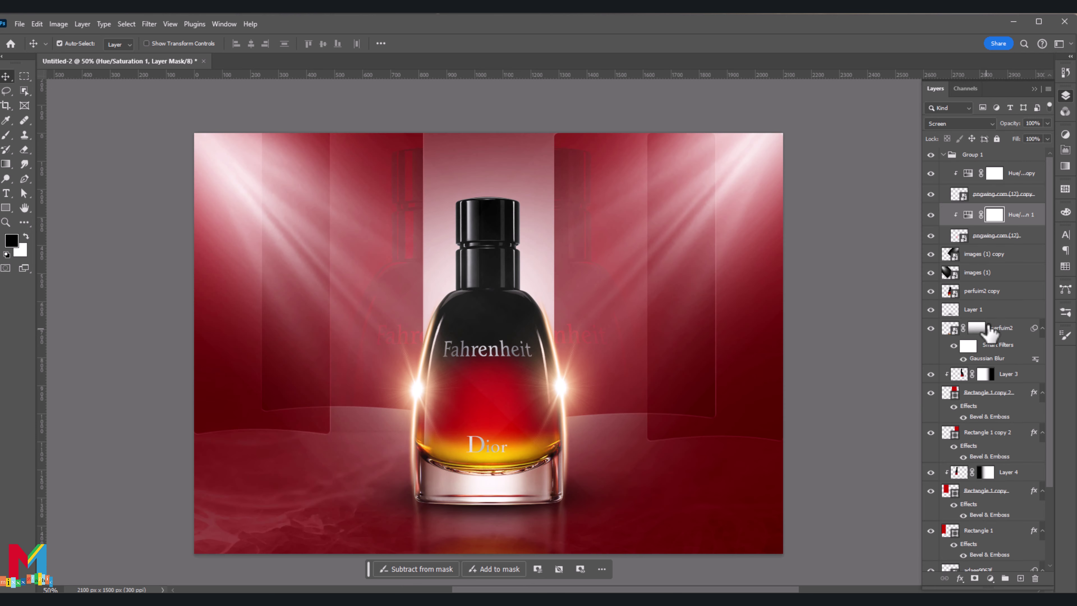
click(971, 155)
click(944, 155)
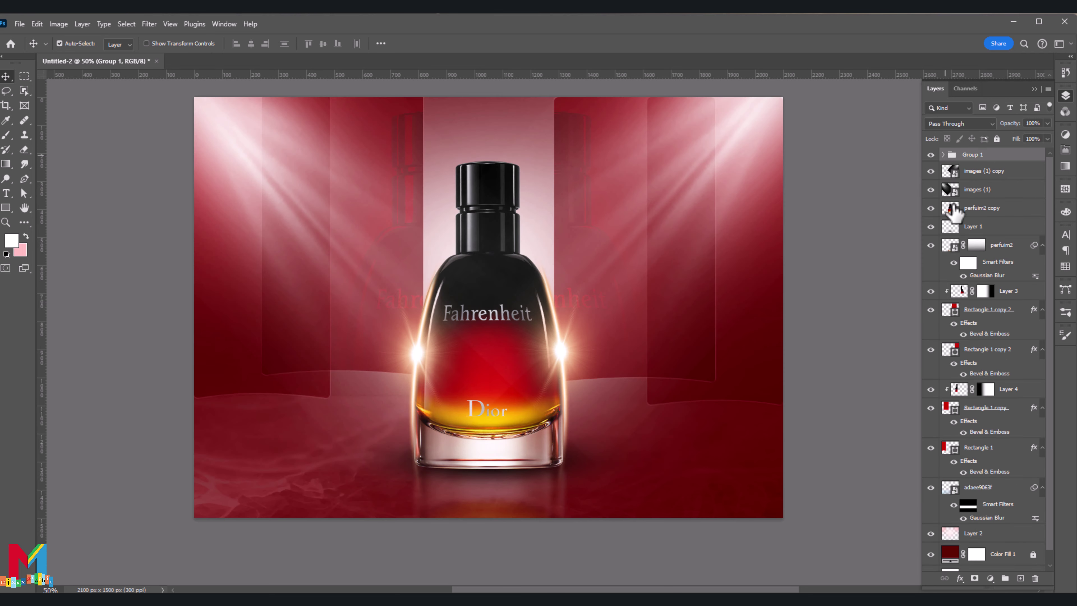
Add a Curves adjustment on the perfuim2 copy layer, raising the curve to brighten the bottle
click(930, 208)
click(980, 207)
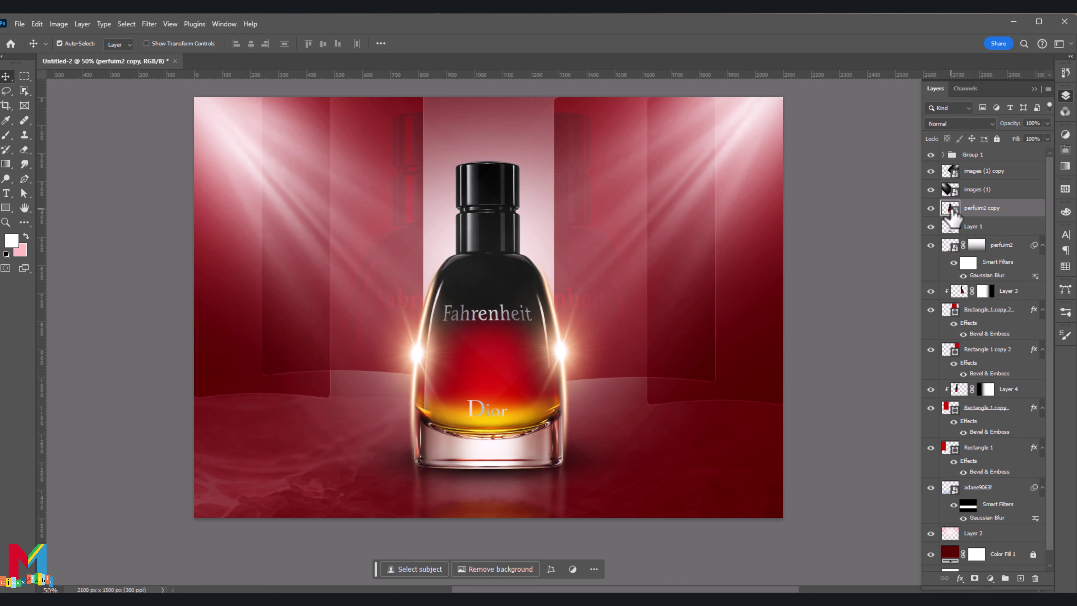
click(992, 578)
click(1026, 428)
mouse_move(968, 264)
mouse_down()
mouse_move(970, 243)
mouse_move(963, 249)
mouse_up()
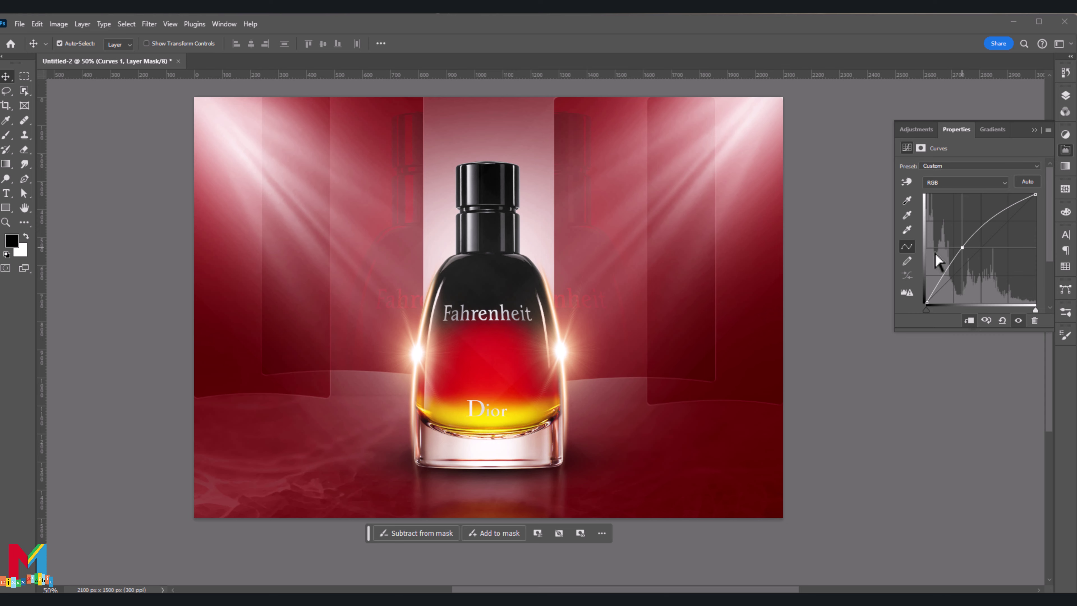
click(1066, 96)
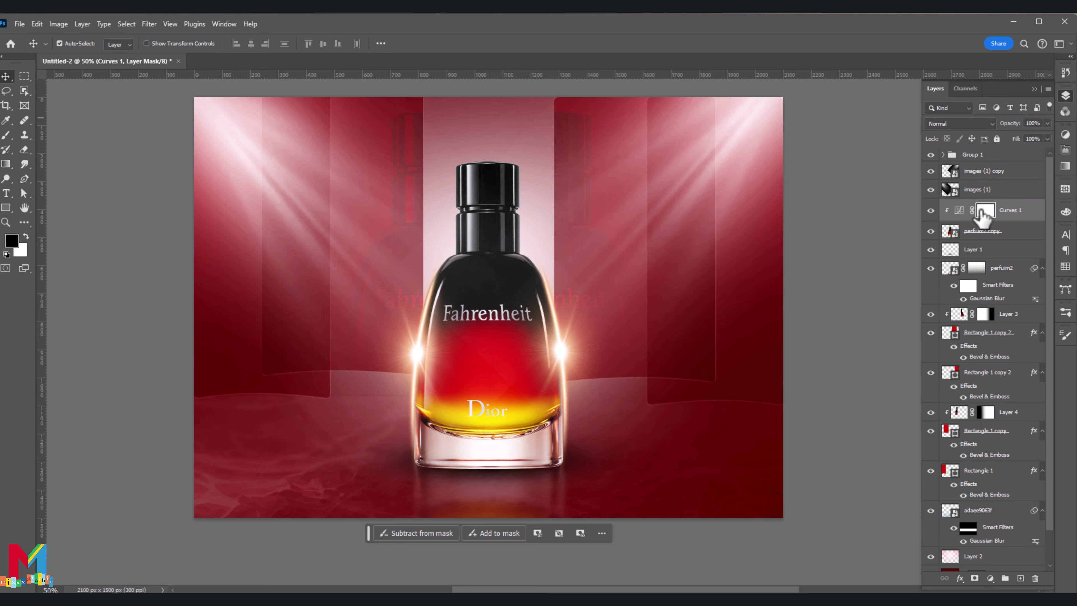
Place the pngwing.com (12) streak image, scaled down beside the bottle's neck
key(x)
click(19, 24)
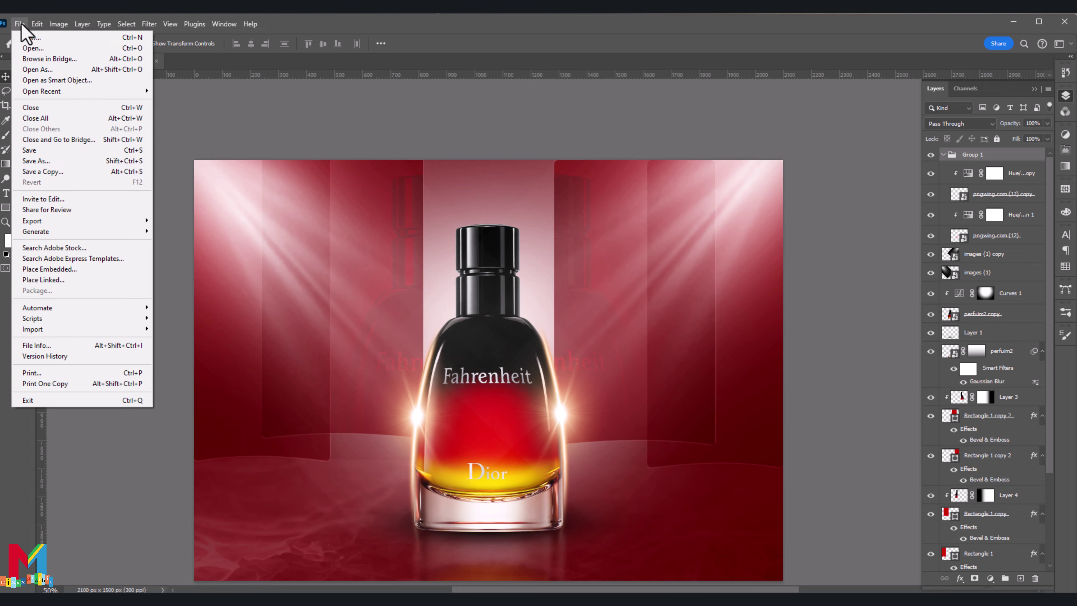
click(71, 267)
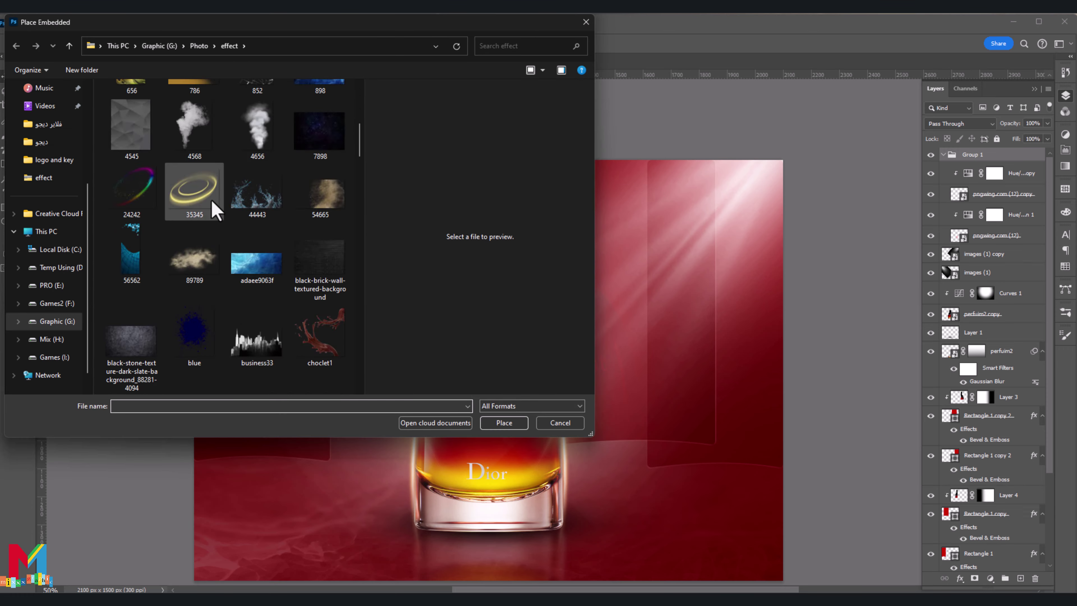
scroll(211, 209, down, 5)
scroll(212, 209, down, 5)
scroll(212, 210, down, 5)
double_click(262, 373)
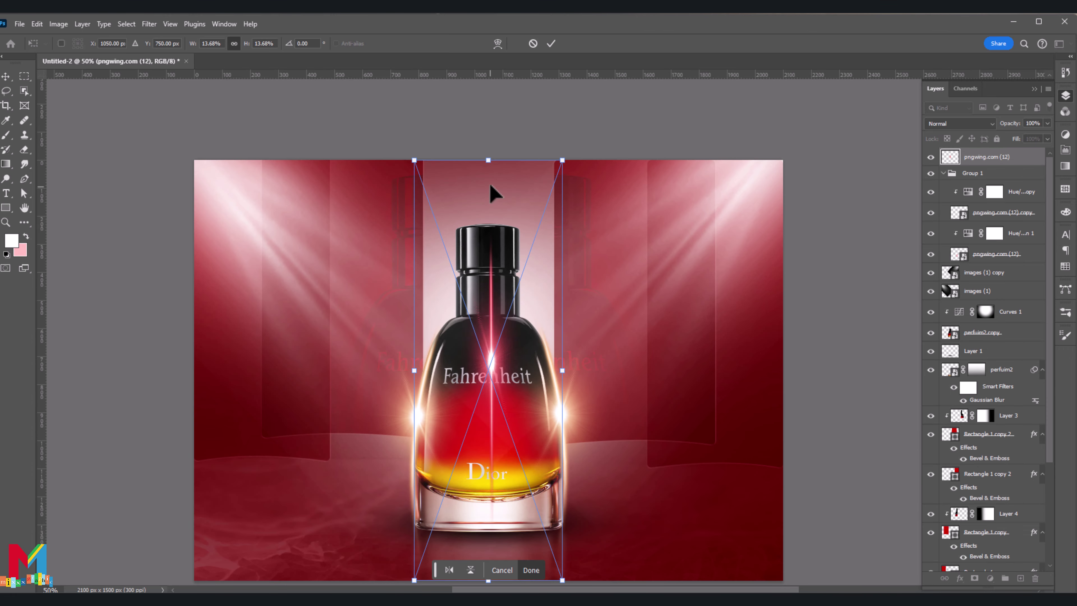
drag(493, 192, 456, 273)
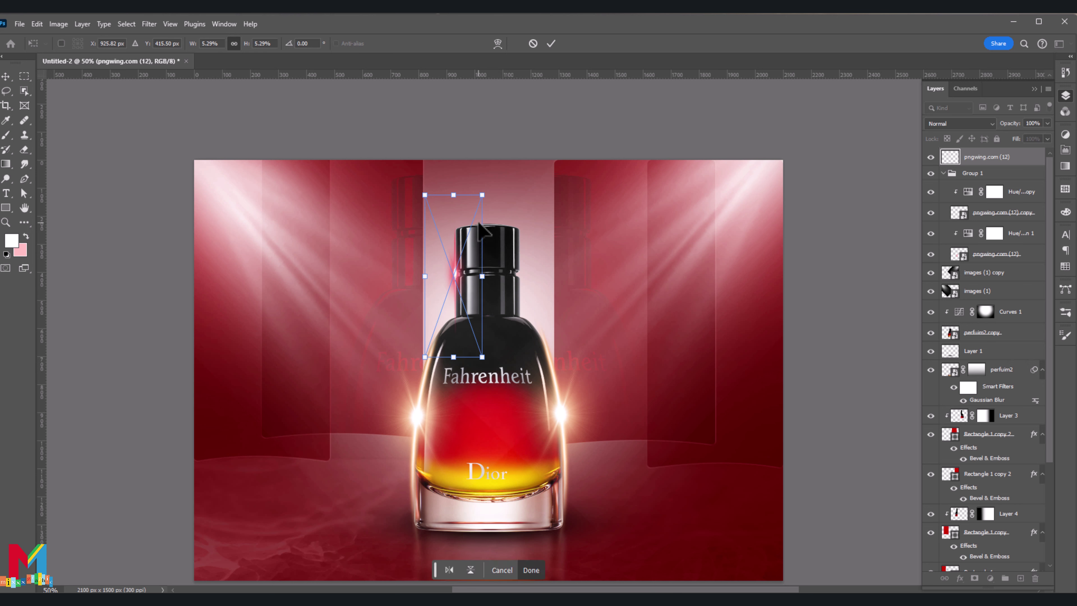
click(551, 43)
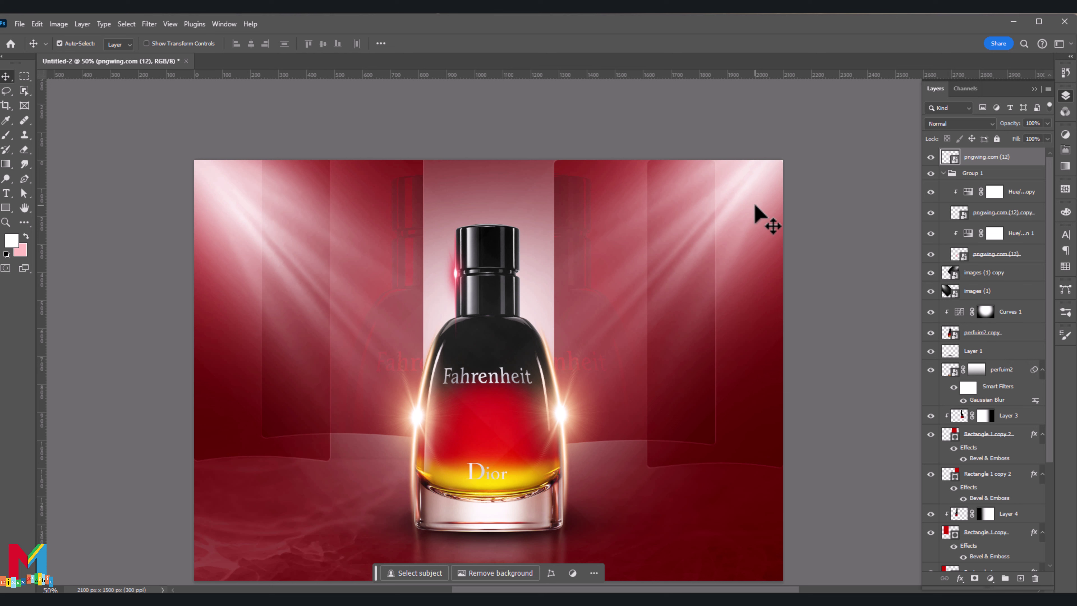
Duplicate the streak, flip it horizontally and move it to the neck's right side
key(ctrl+j)
key(ctrl+t)
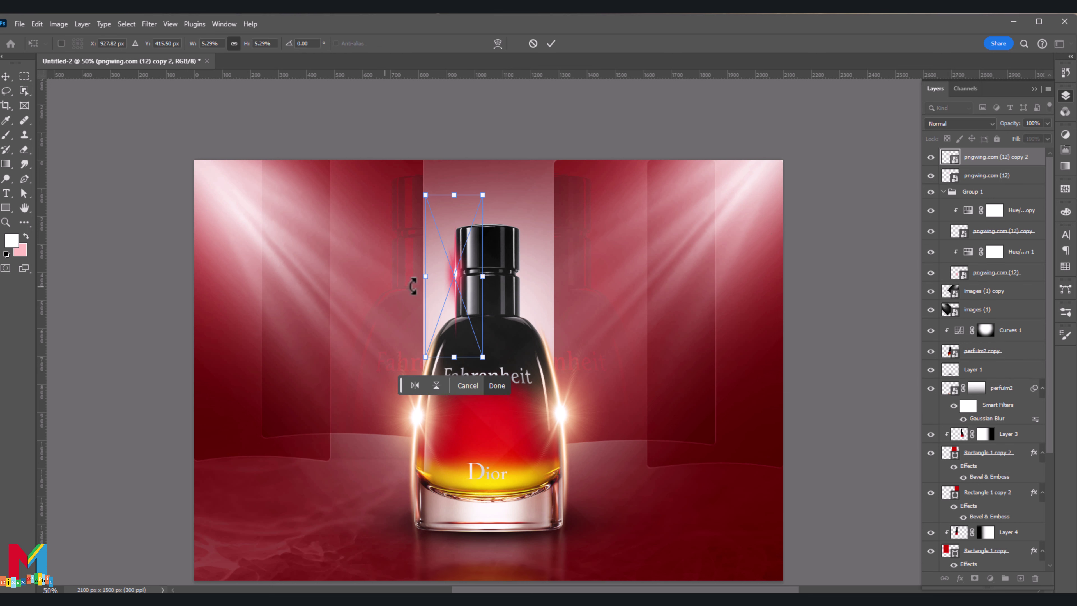
right_click(457, 273)
click(486, 477)
drag(471, 328, 524, 281)
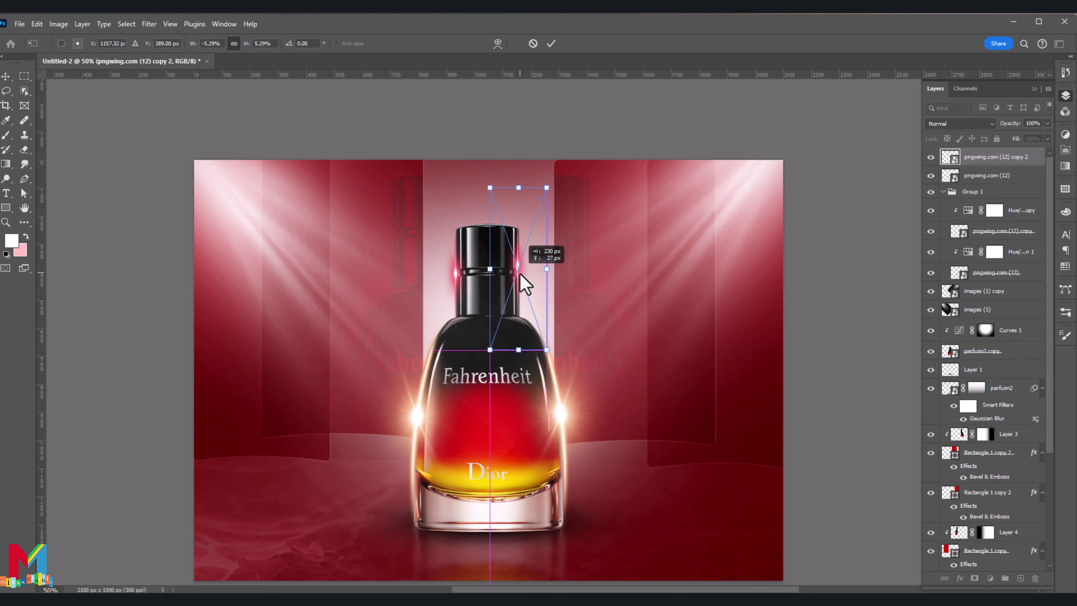
click(551, 43)
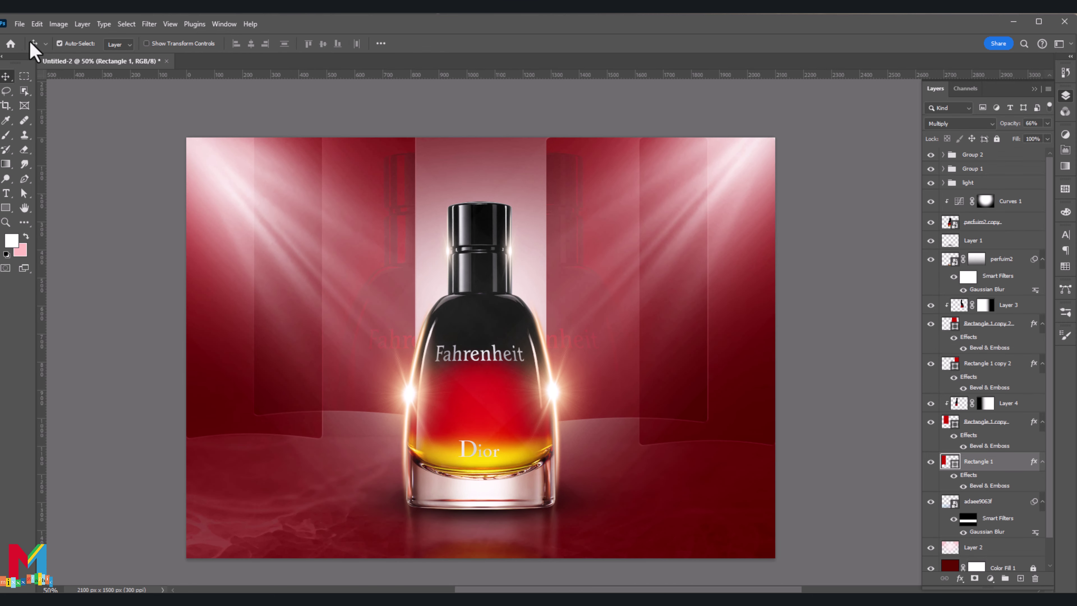
Place the 4545 polygon texture image into the document
click(20, 24)
click(100, 258)
double_click(131, 298)
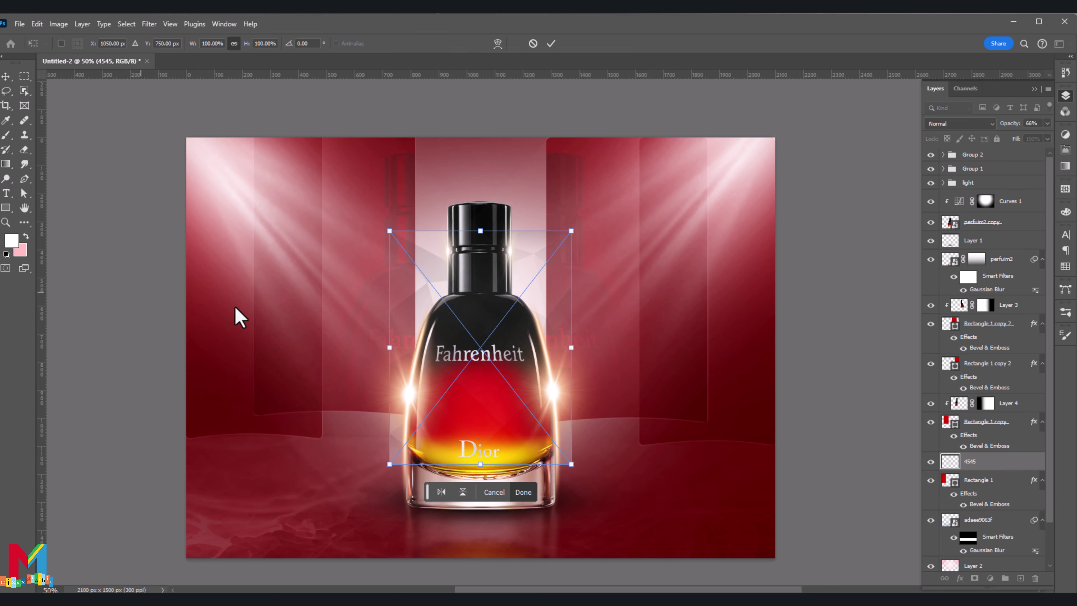
drag(435, 286, 378, 277)
click(524, 492)
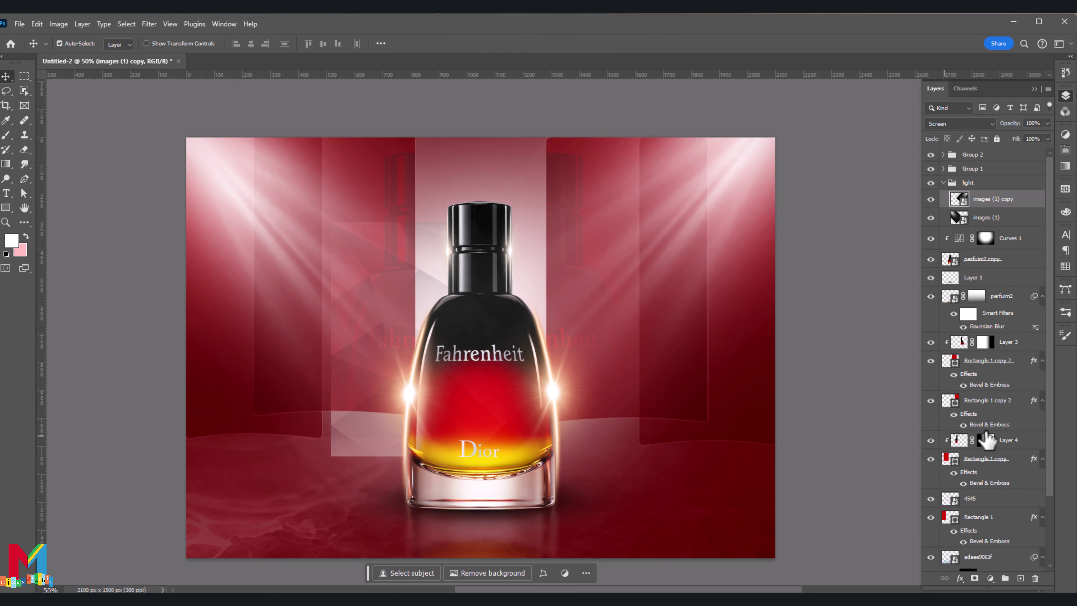
Stretch the 4545 texture over the left glass panel and clip it to that panel
click(971, 498)
key(ctrl+t)
drag(470, 405, 255, 356)
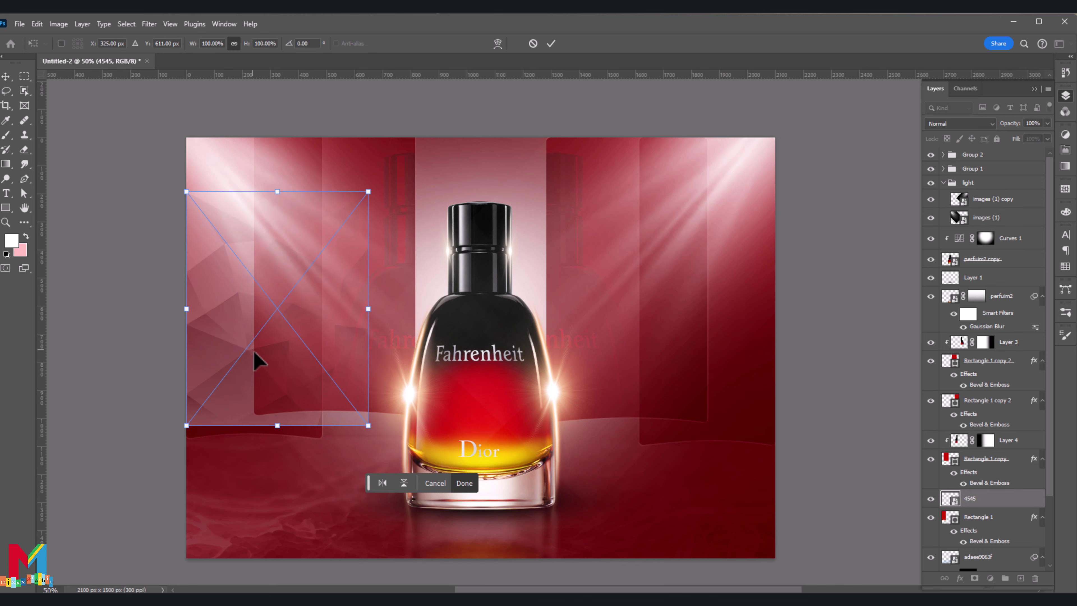
drag(280, 187, 278, 137)
drag(277, 431, 281, 446)
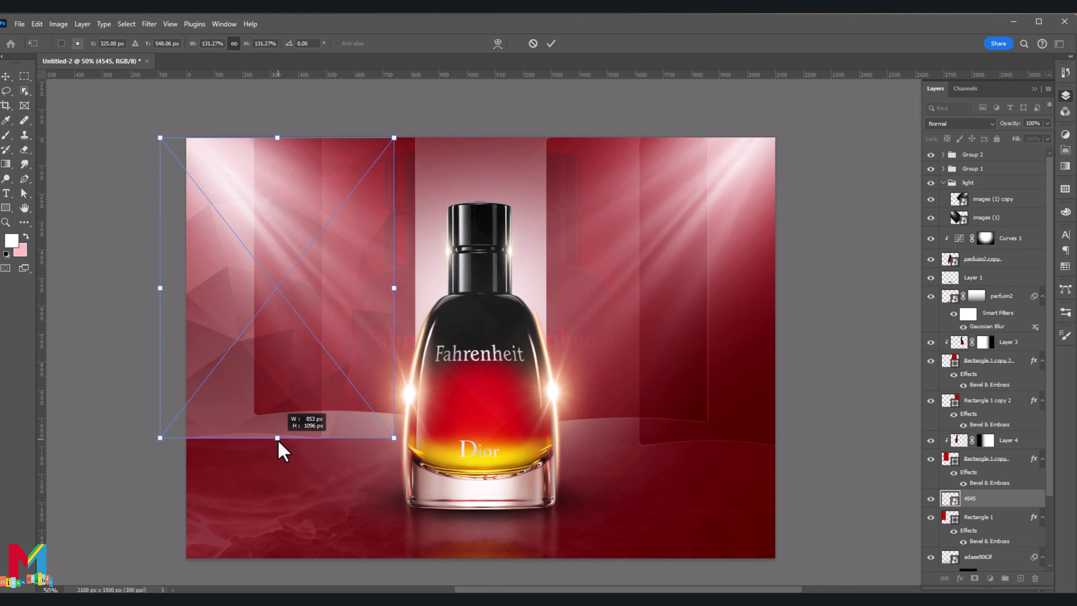
click(551, 43)
scroll(988, 454, down, 2)
right_click(988, 454)
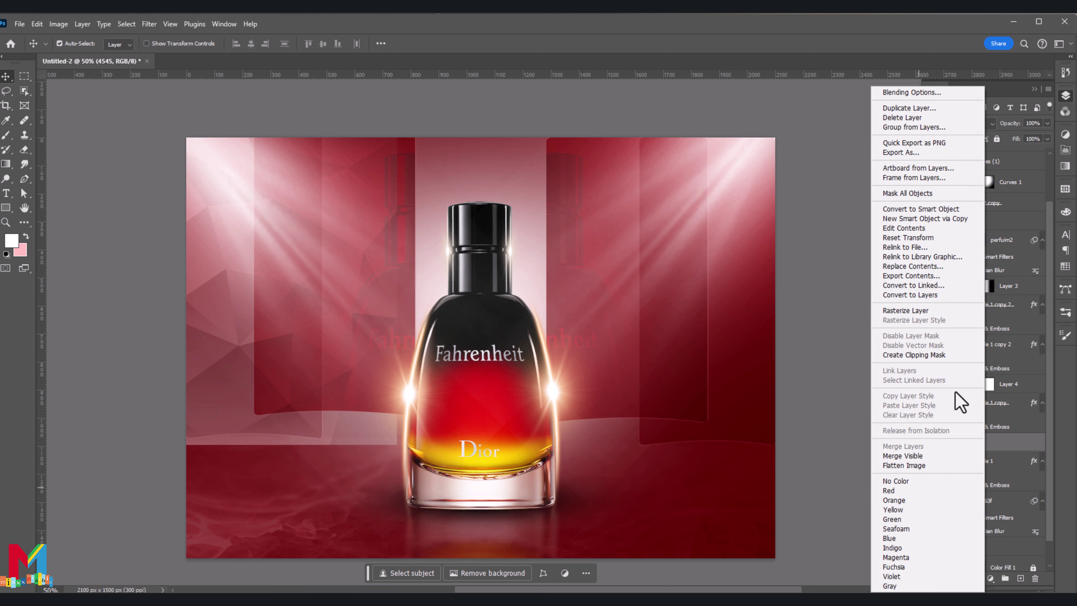
click(952, 364)
Duplicate the texture and move the copy above Rectangle 1 copy 2 in the layer stack
key(ctrl+j)
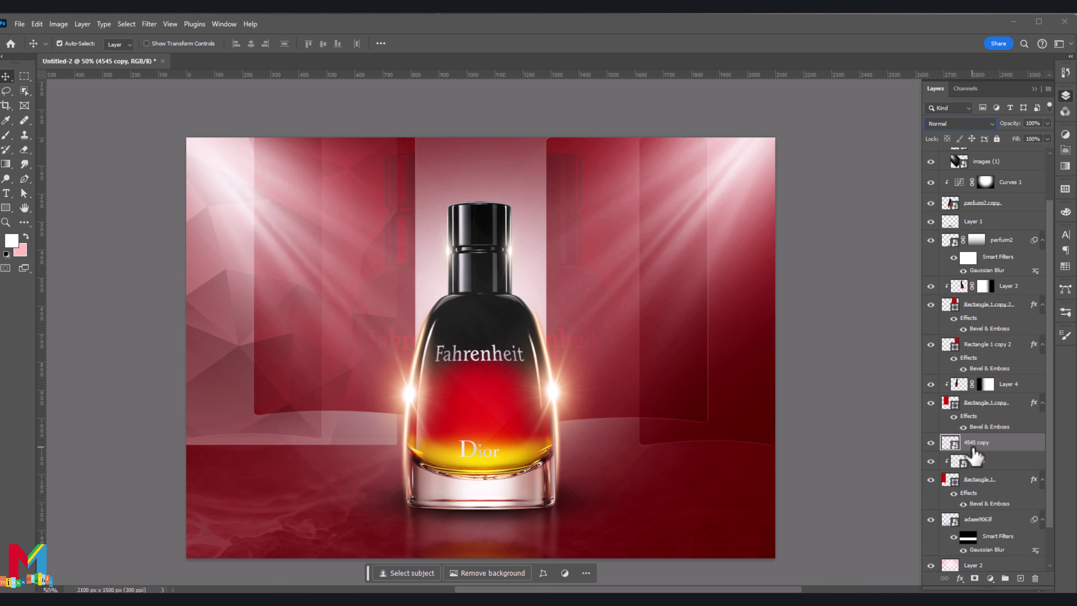
drag(954, 442, 959, 402)
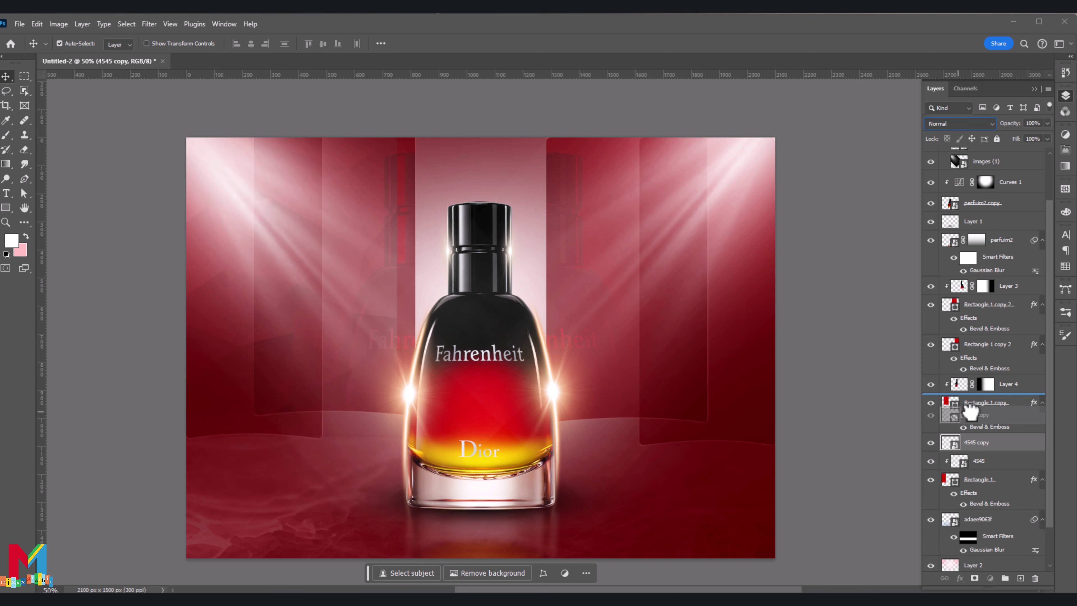
key(ctrl+alt+g)
key(ctrl+z)
key(ctrl+z)
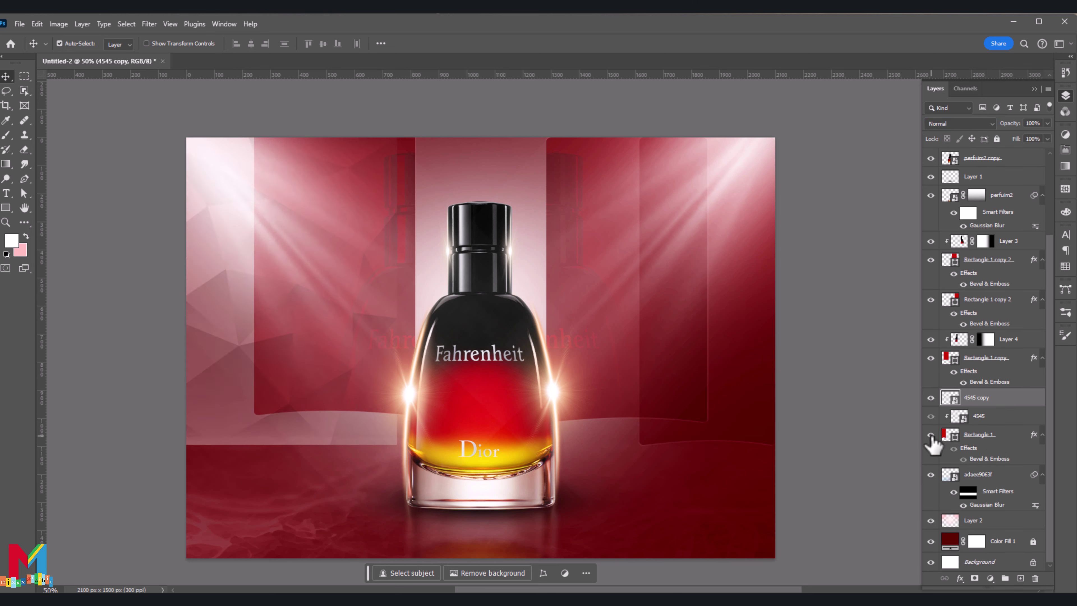
scroll(963, 450, up, 2)
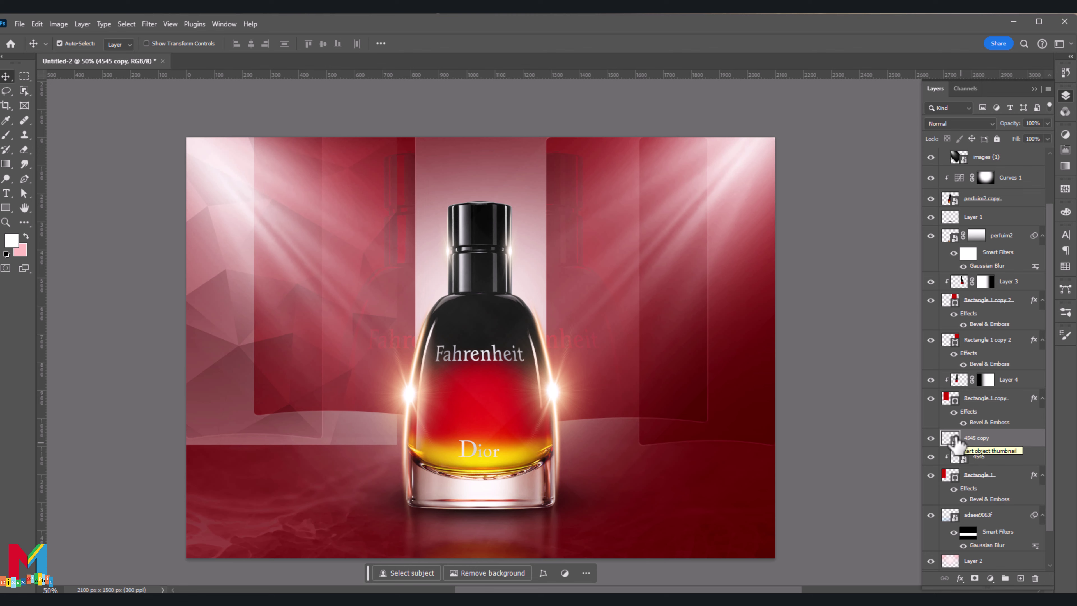
drag(952, 443, 954, 332)
Move the texture copy over the right glass panel and clip it to that panel
key(ctrl+t)
drag(295, 318, 699, 320)
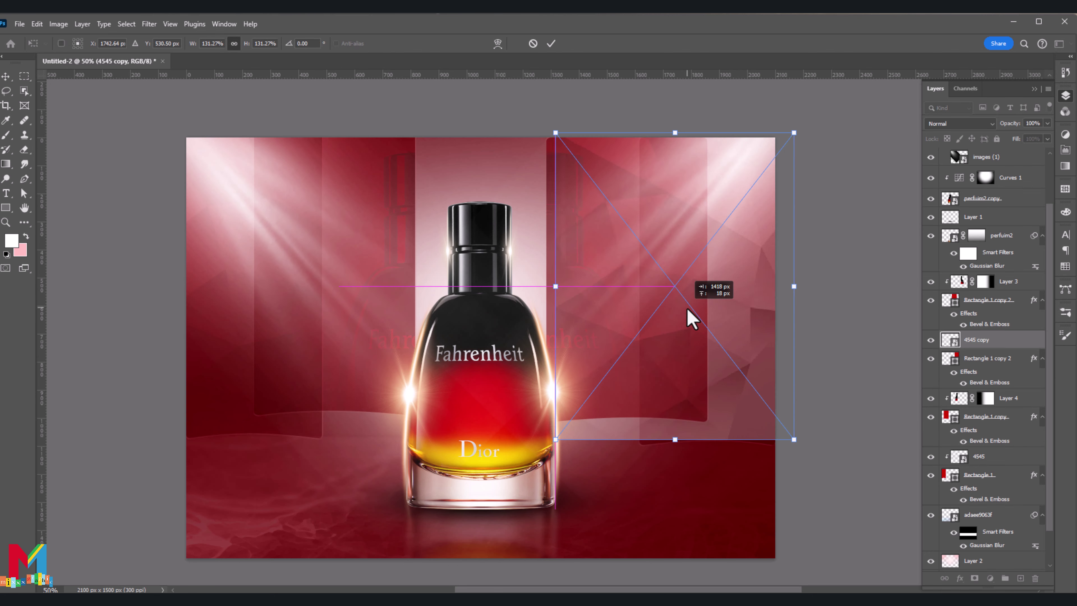
click(551, 43)
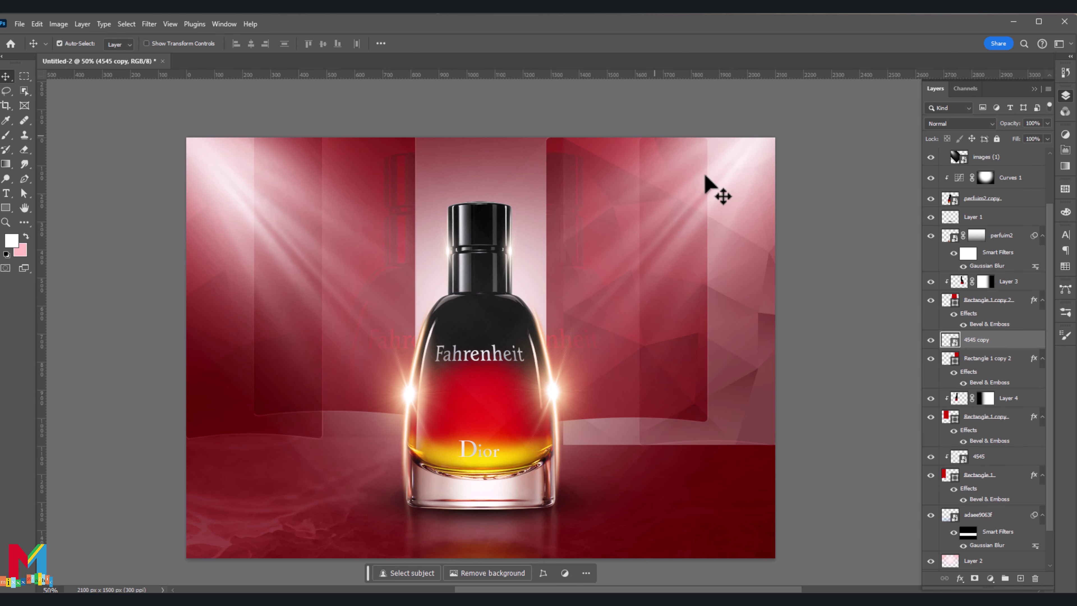
right_click(1011, 364)
click(974, 356)
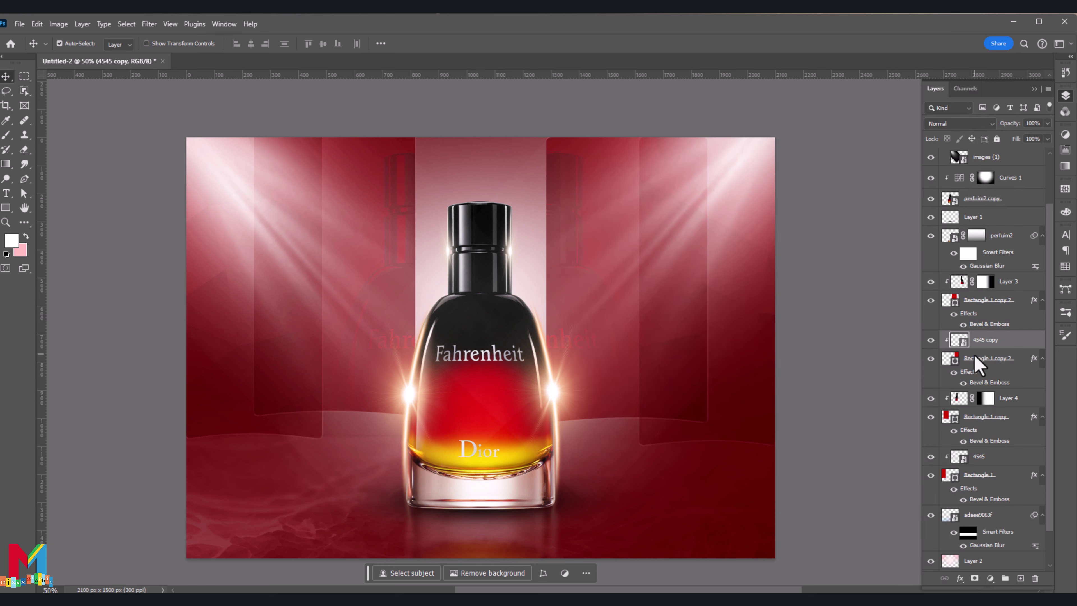
scroll(959, 255, up, 3)
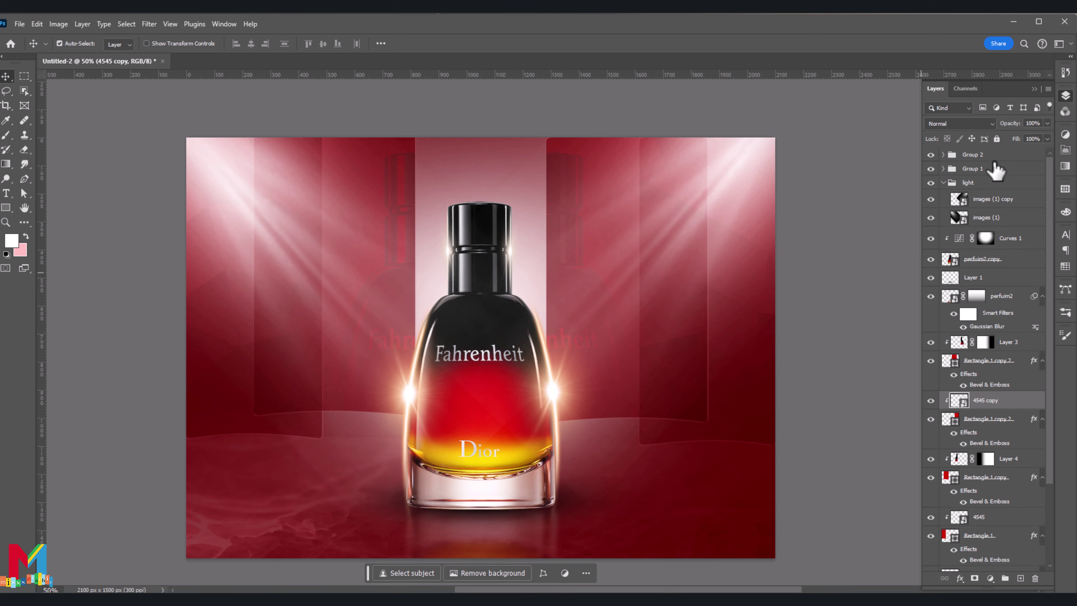
click(993, 155)
Place the pngwing.com (12) light streak, narrowed, to the left of the bottle
click(20, 23)
click(26, 157)
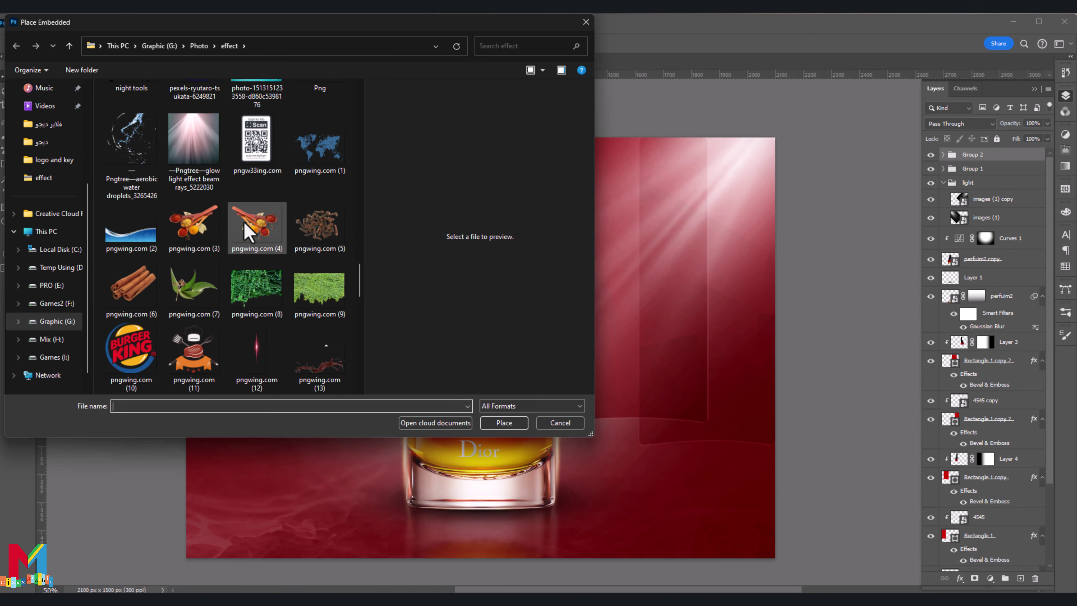
double_click(256, 348)
drag(479, 255, 415, 233)
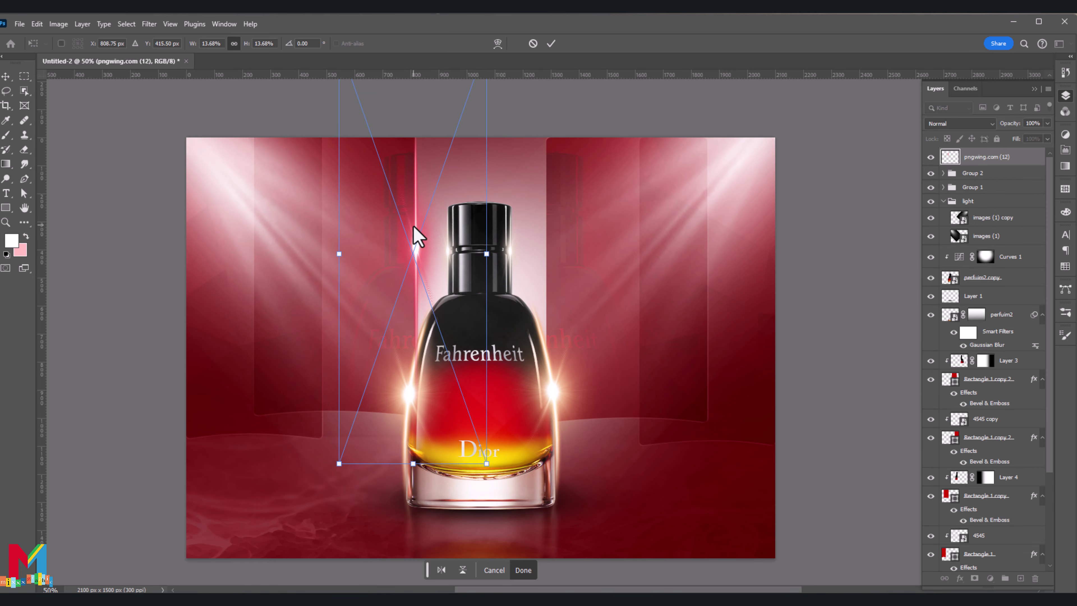
drag(486, 254, 444, 255)
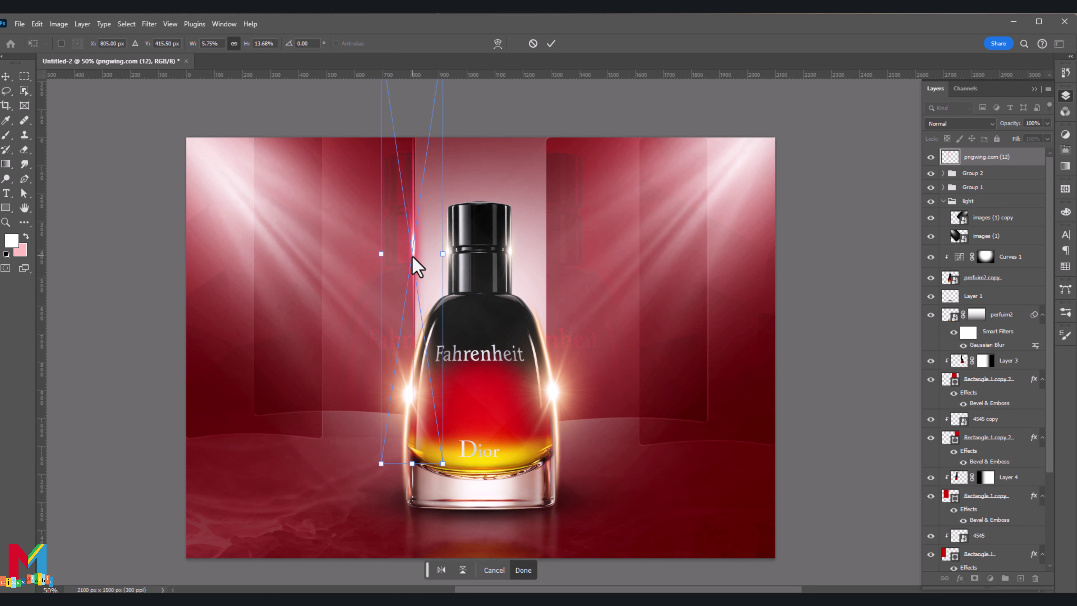
click(551, 44)
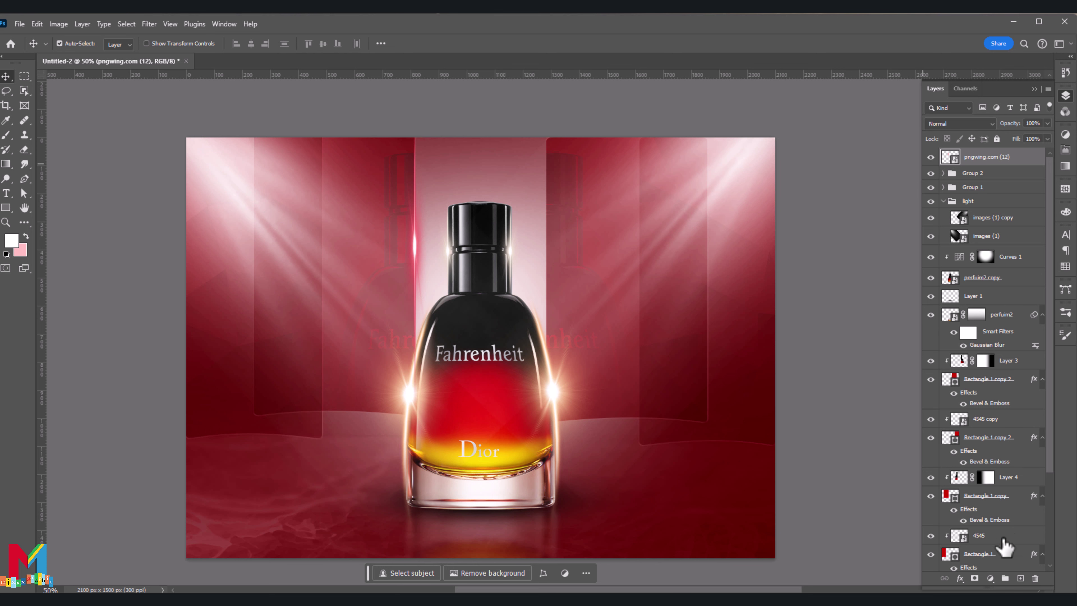
Add a Hue/Saturation adjustment that shifts the streak's hue and lowers saturation
click(990, 578)
click(1031, 461)
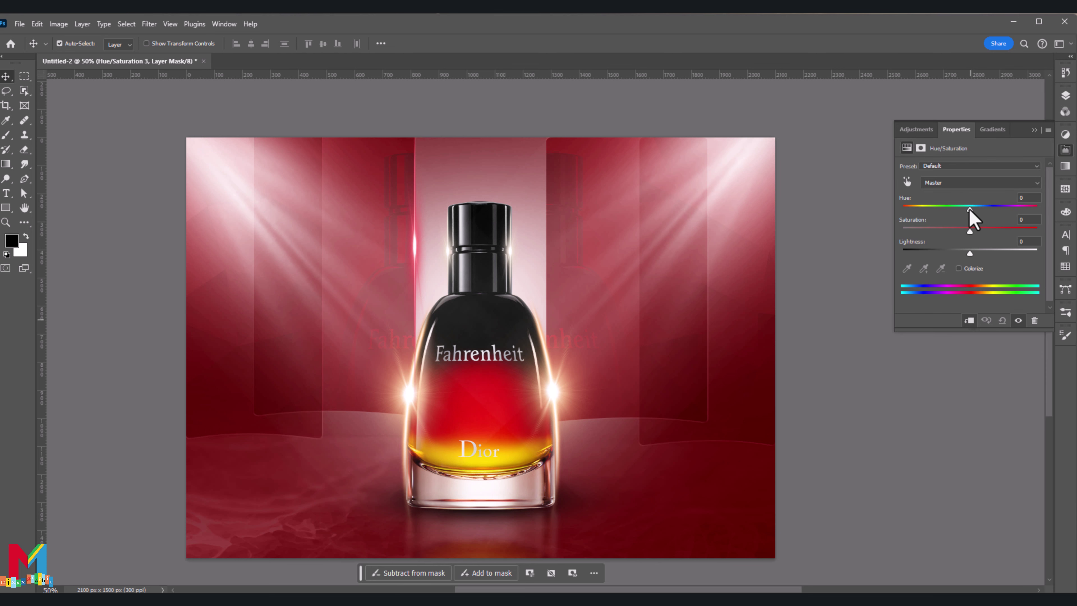
mouse_move(970, 208)
mouse_down()
mouse_move(980, 209)
mouse_move(931, 232)
mouse_move(1013, 253)
mouse_up()
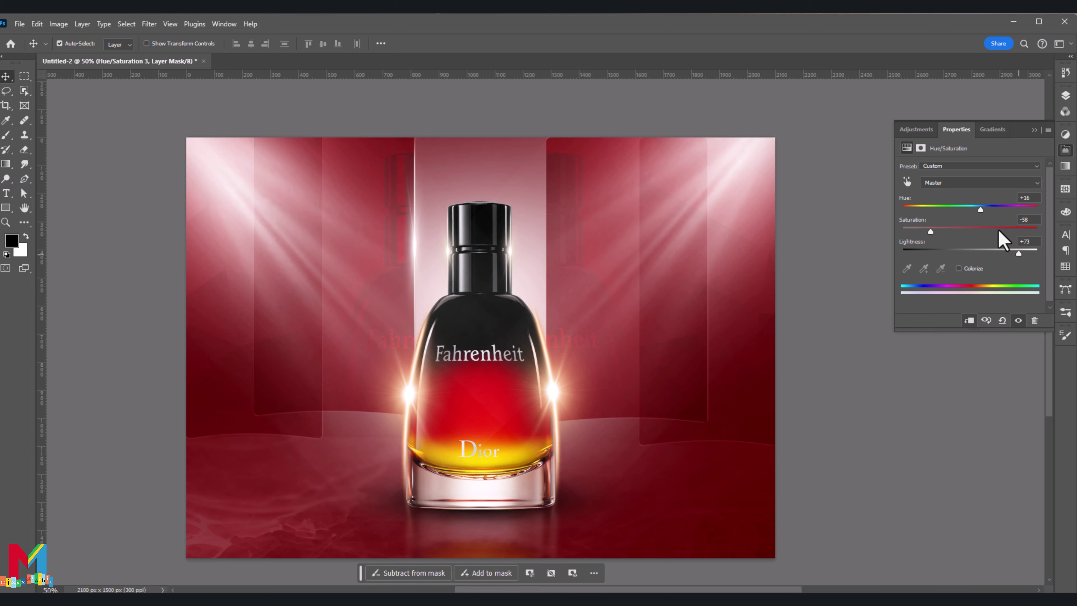
key(F7)
Warp the pngwing.com (12) streak layer into shape
click(989, 180)
key(ctrl+t)
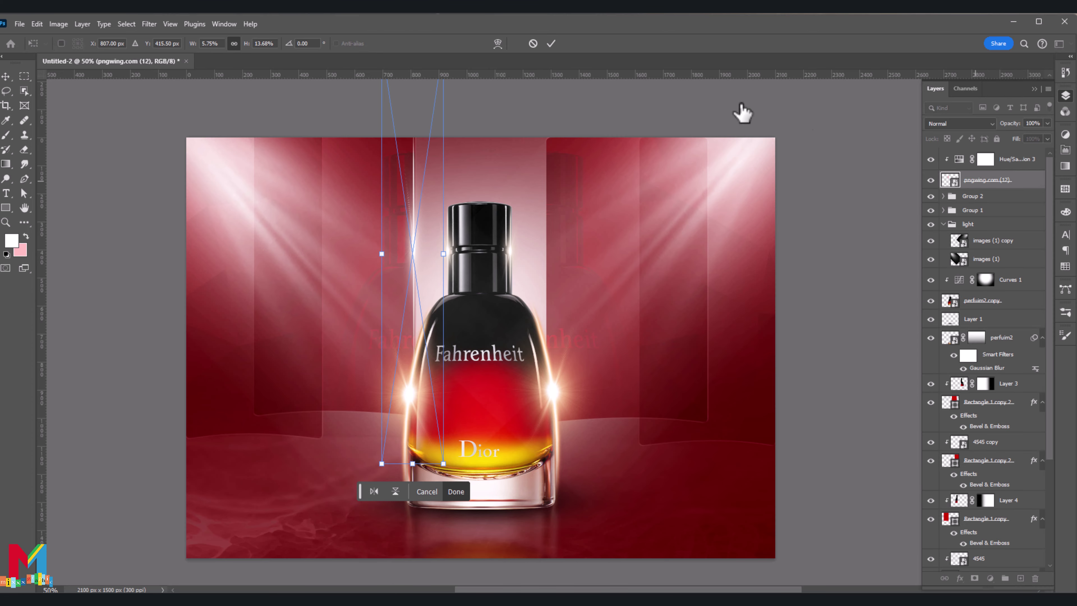
key(ctrl+1)
scroll(468, 84, up, 5)
click(498, 43)
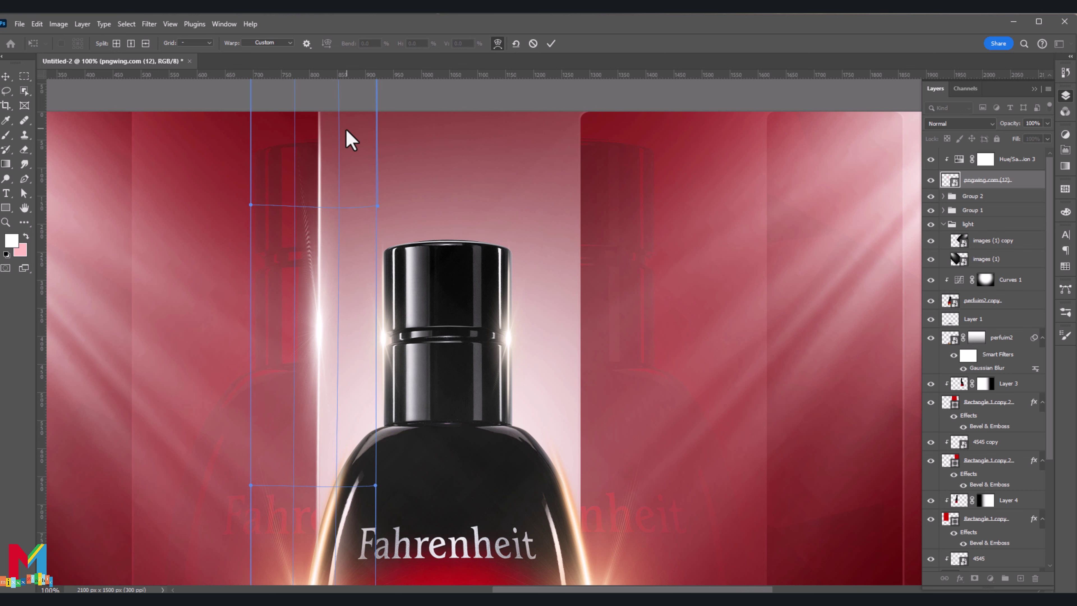
click(551, 43)
Set the pngwing.com (12) streak layer's blend mode to Overlay
click(959, 124)
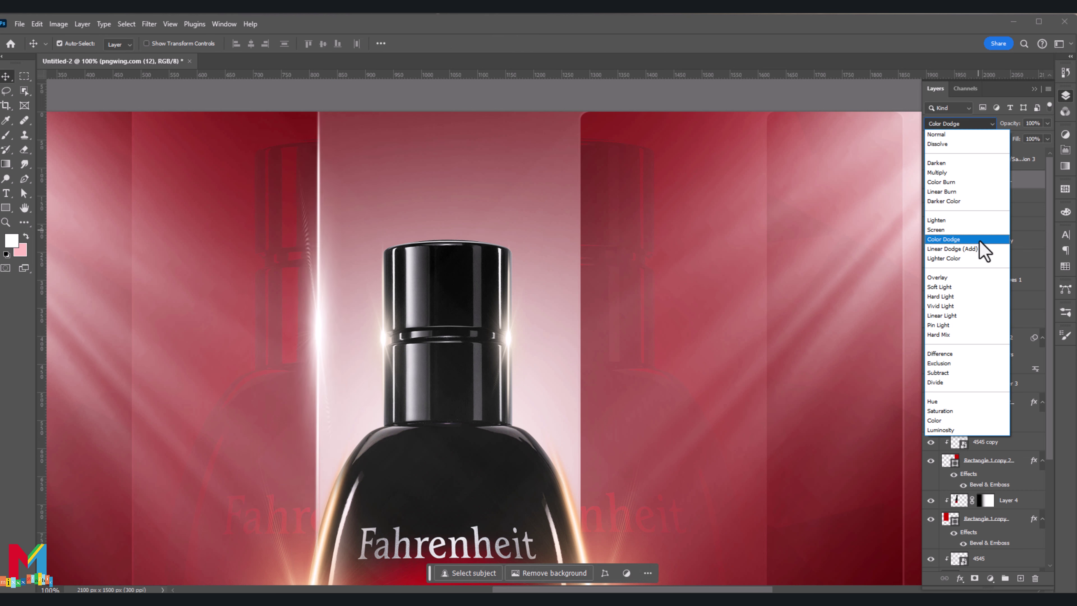
click(983, 277)
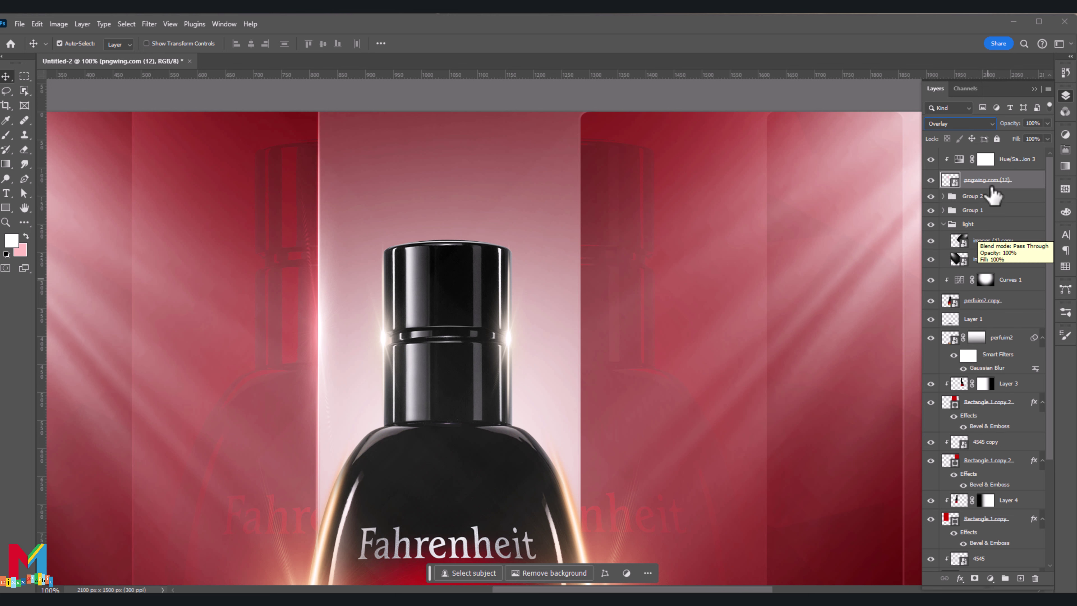
click(1015, 171)
key(ctrl+minus)
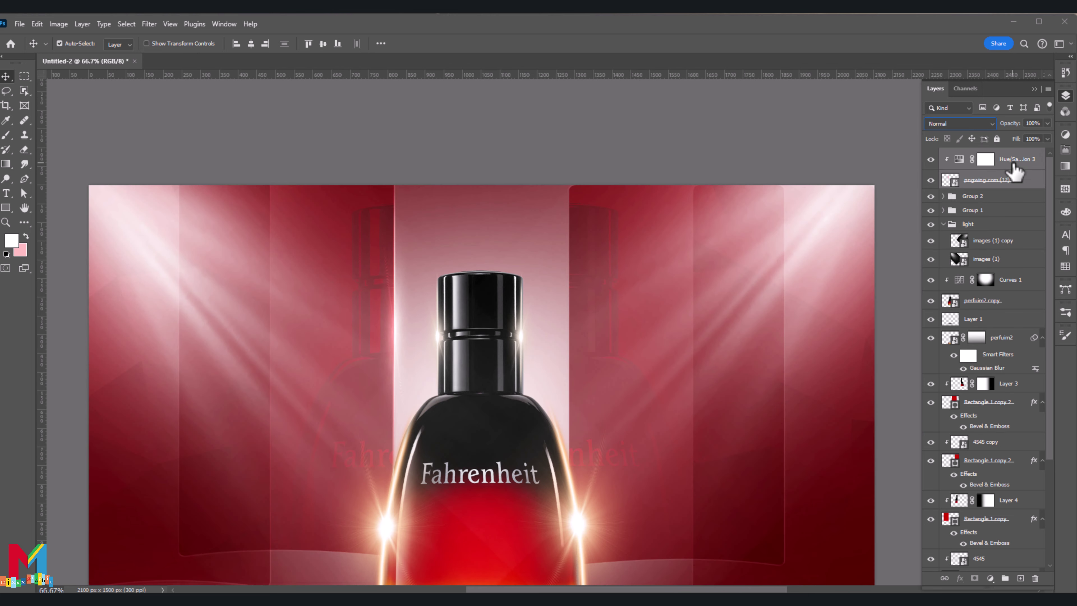
Group the streak with Hue/Saturation 3 as Group 3
click(1014, 166)
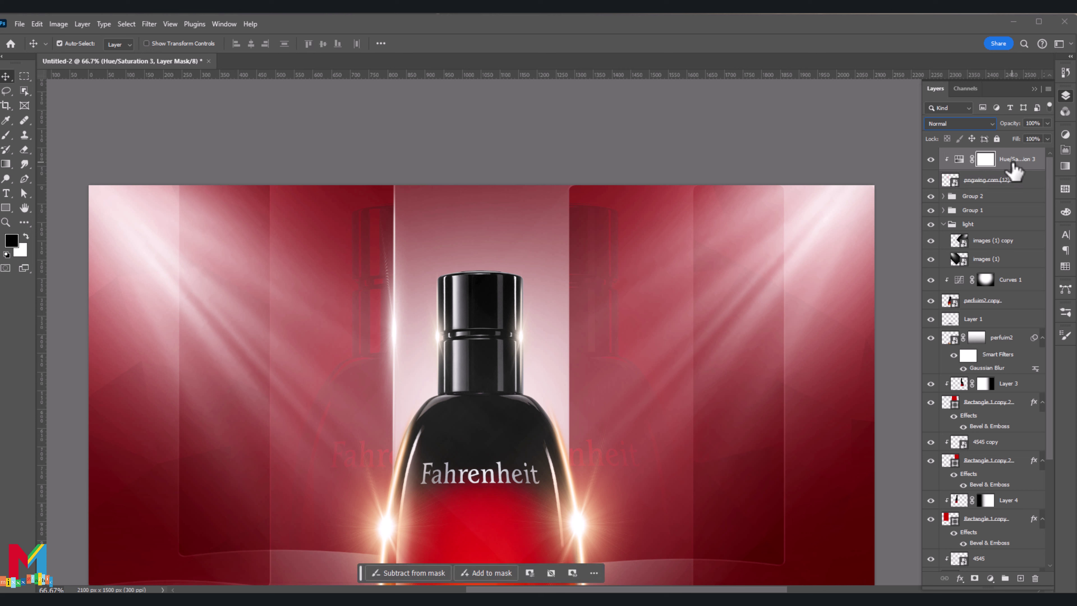
click(995, 180)
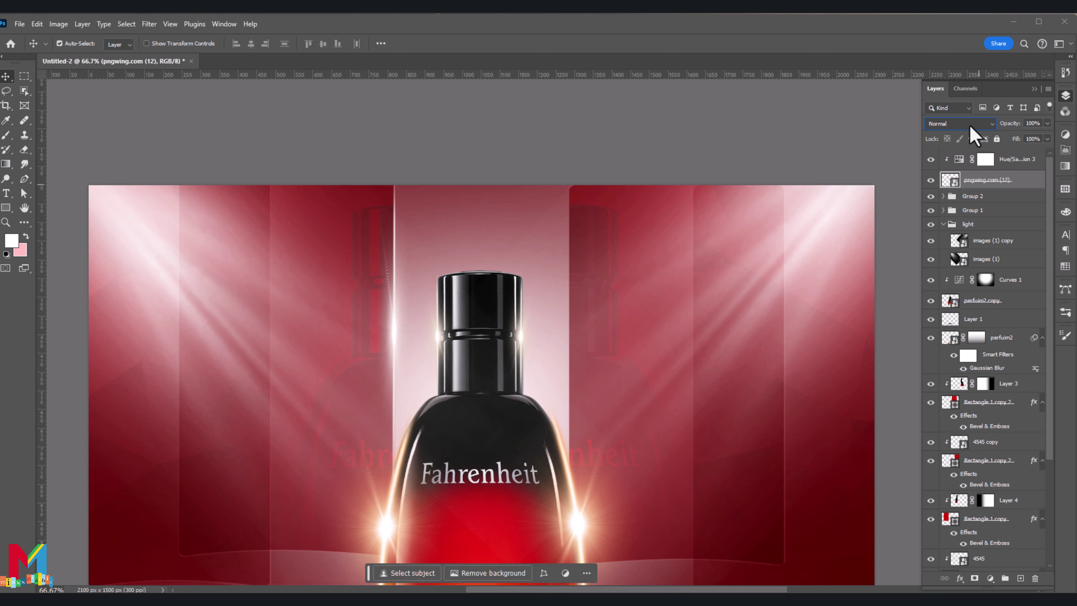
shift+click(994, 158)
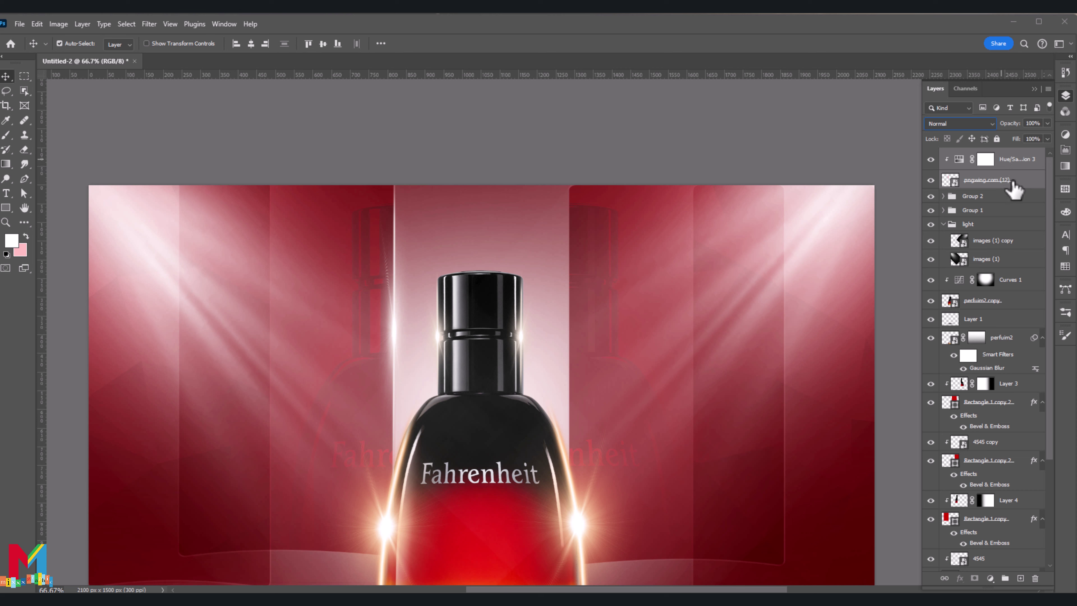
click(1005, 577)
Duplicate Group 3, flip it horizontally and move it onto the right panel edge
key(ctrl+j)
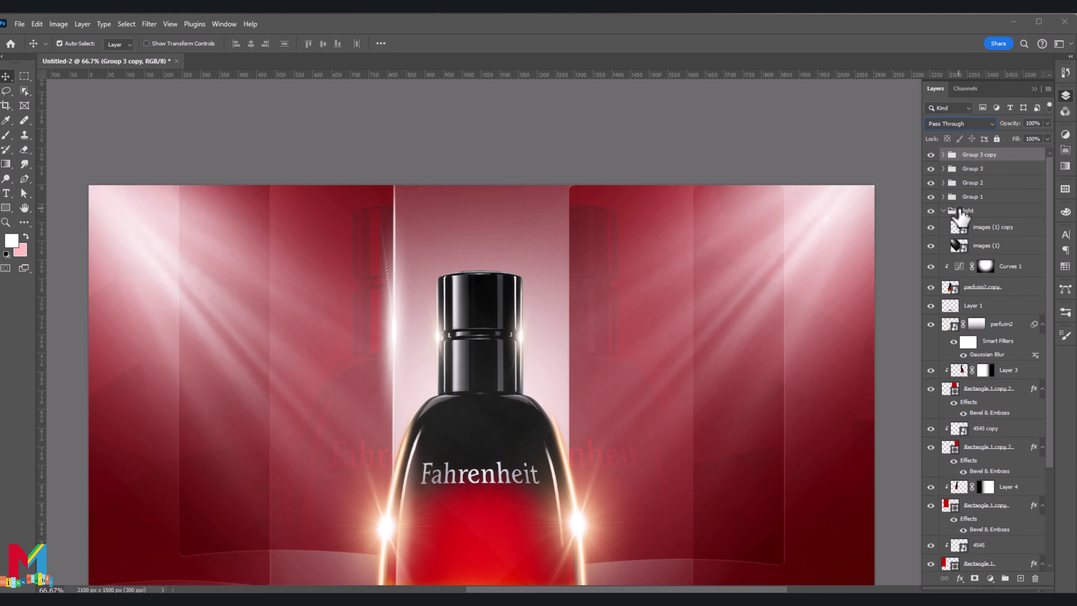
key(ctrl+t)
click(348, 569)
drag(385, 349, 570, 343)
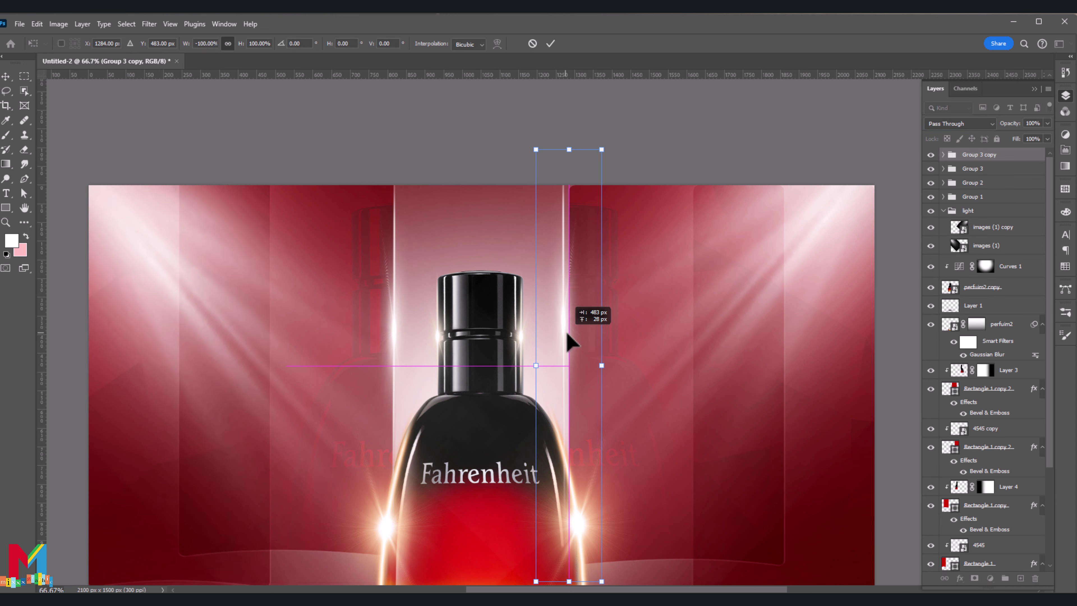
click(551, 43)
scroll(498, 85, down, 5)
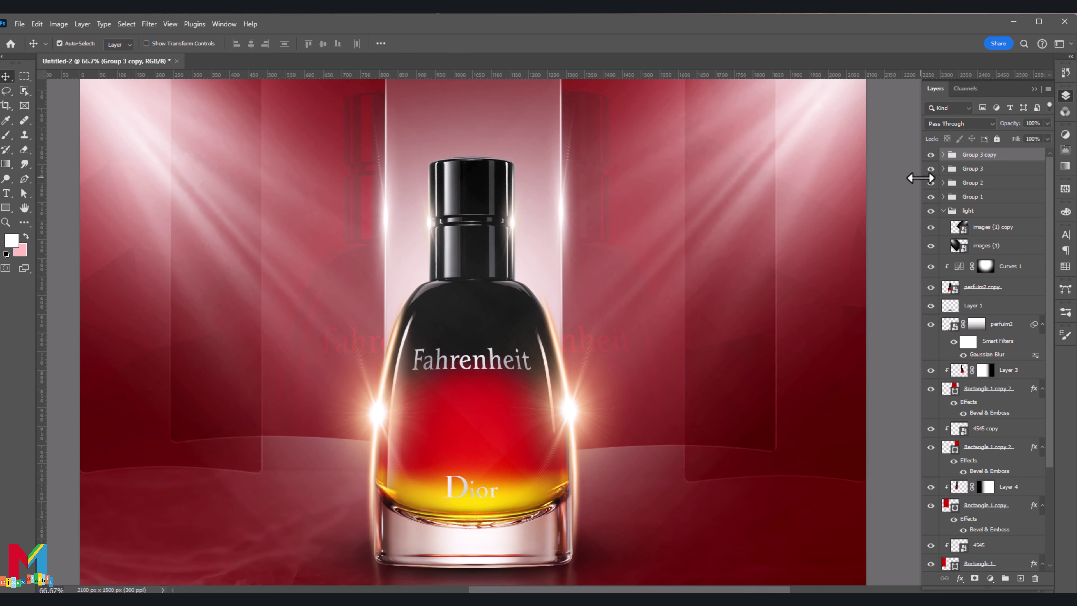
key(ctrl+minus)
click(769, 248)
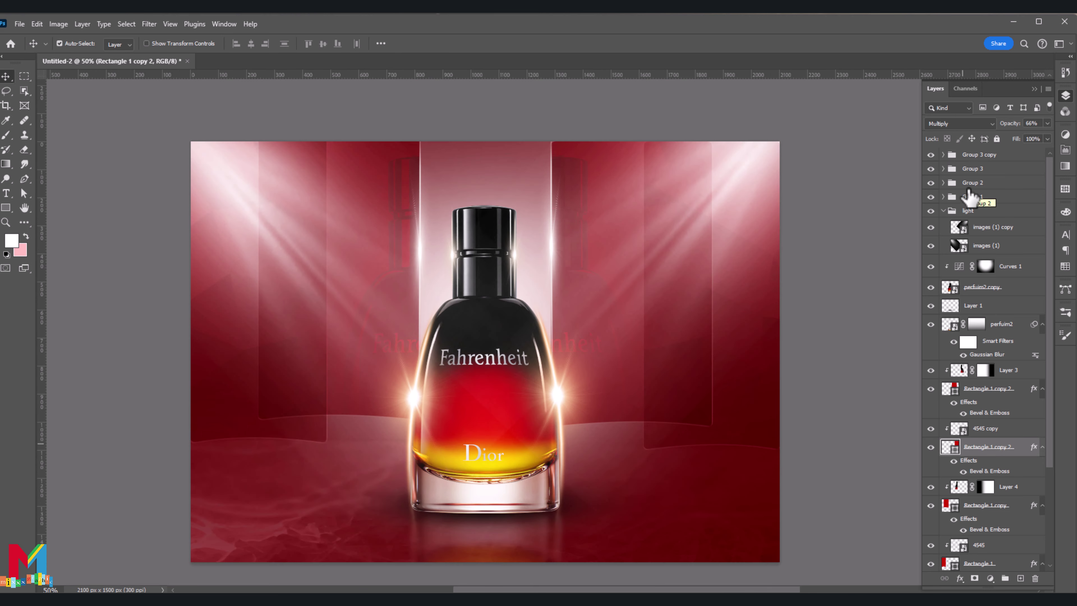
Duplicate the streak group again, move it further right and set opacity to 52%
click(979, 156)
key(ctrl+j)
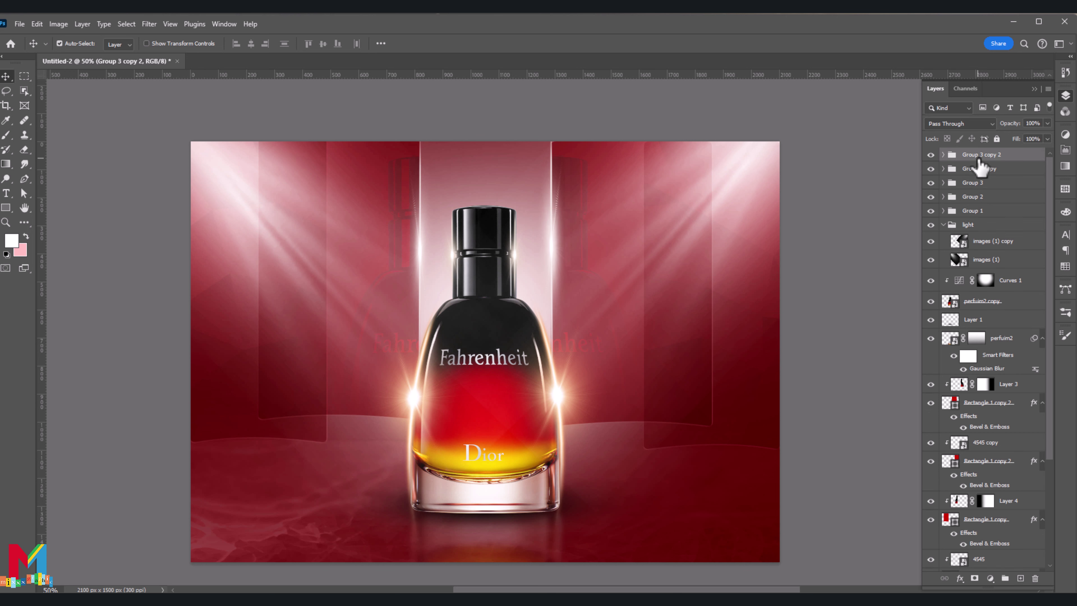
key(ctrl+t)
drag(560, 252, 644, 261)
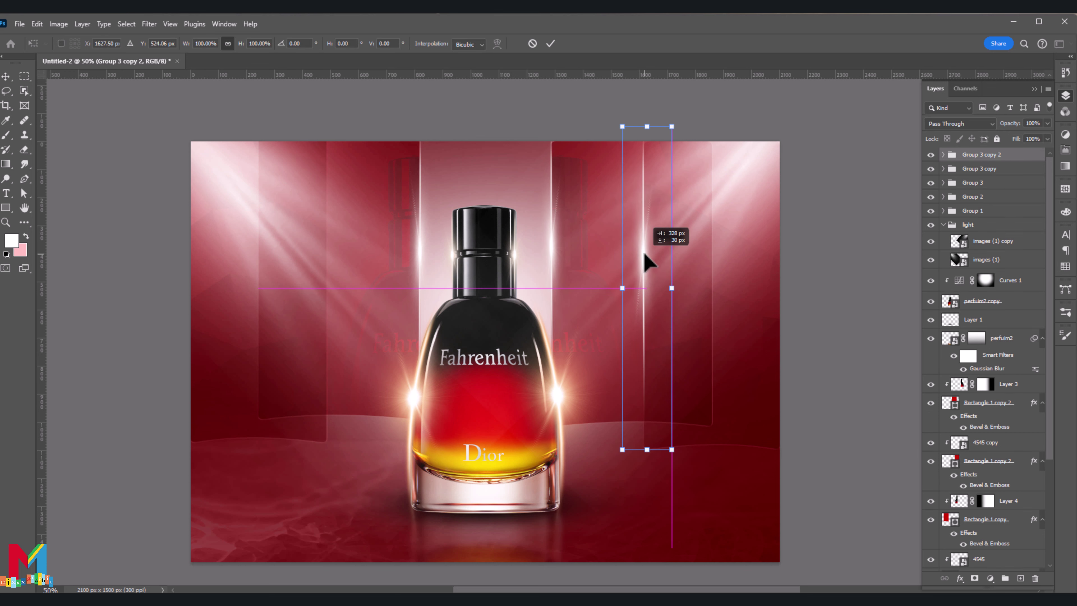
click(550, 43)
click(1048, 124)
drag(1048, 135, 1029, 137)
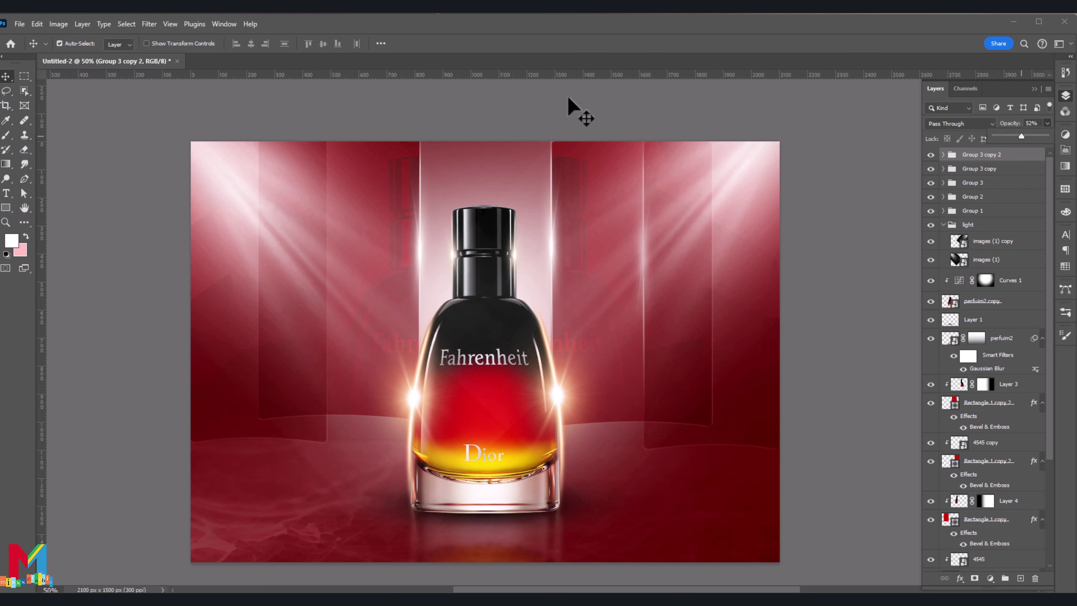
scroll(1022, 267, down, 3)
scroll(1018, 221, up, 3)
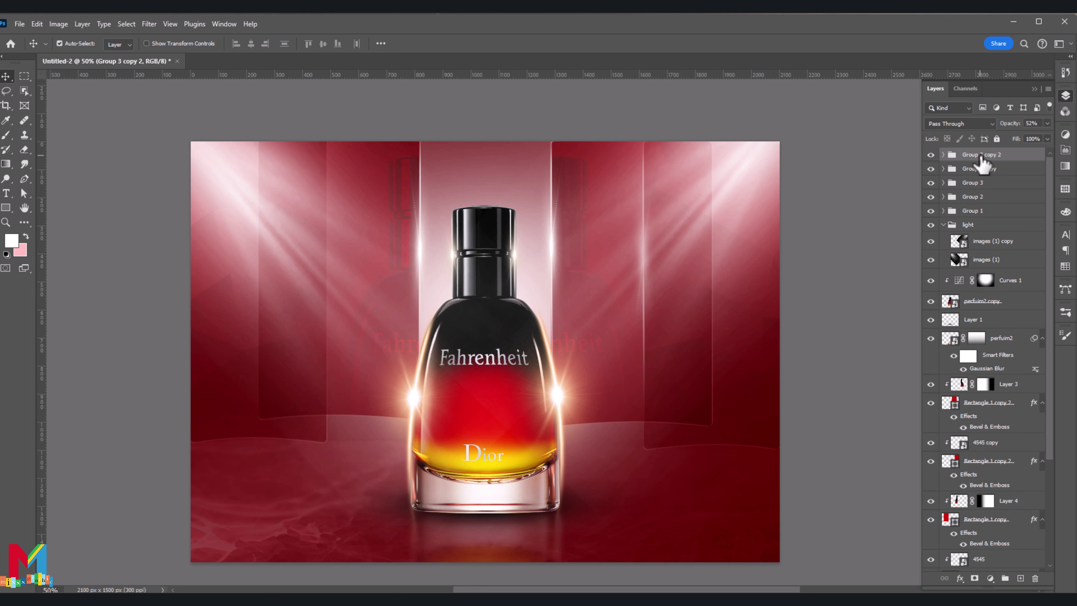
Duplicate the streak once more, flip it horizontally and place it on the left side
key(ctrl+j)
key(ctrl+t)
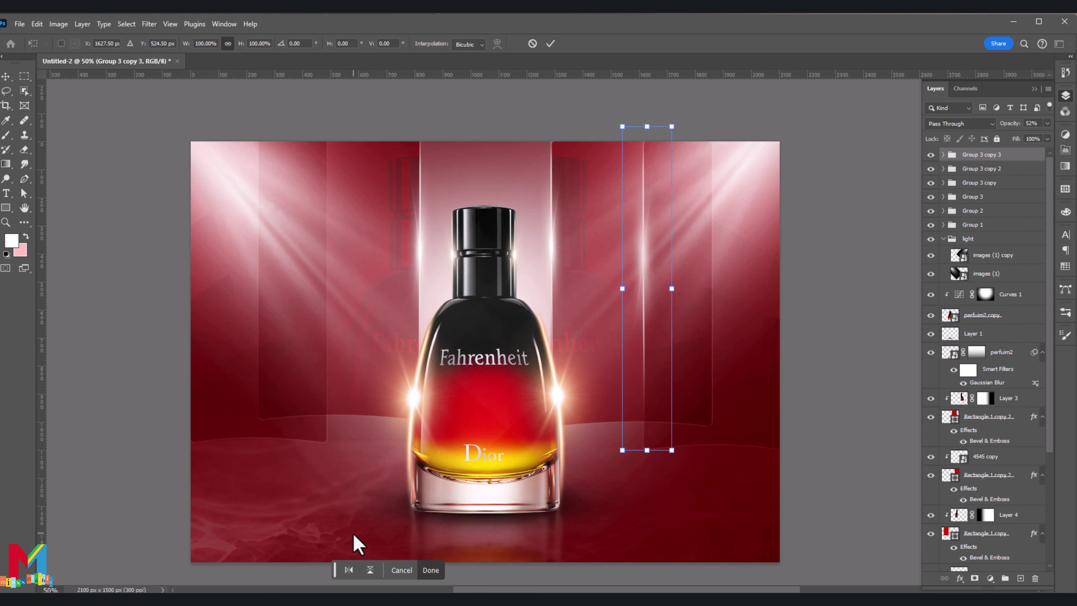
click(349, 570)
mouse_move(660, 271)
mouse_down()
mouse_move(352, 278)
mouse_move(331, 253)
mouse_up()
click(551, 43)
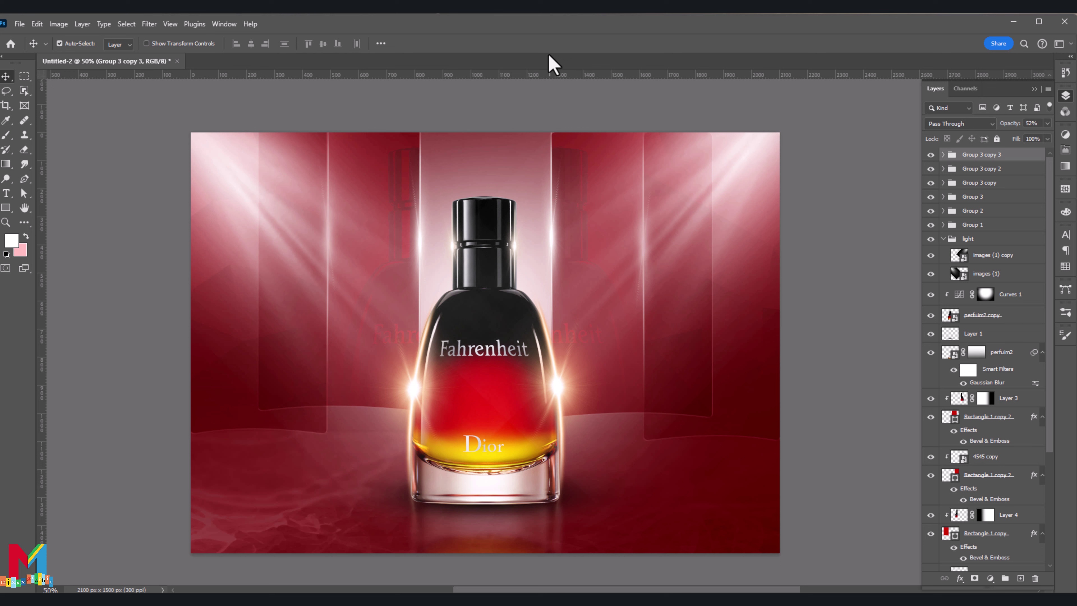
scroll(1049, 397, down, 3)
scroll(1048, 407, down, 2)
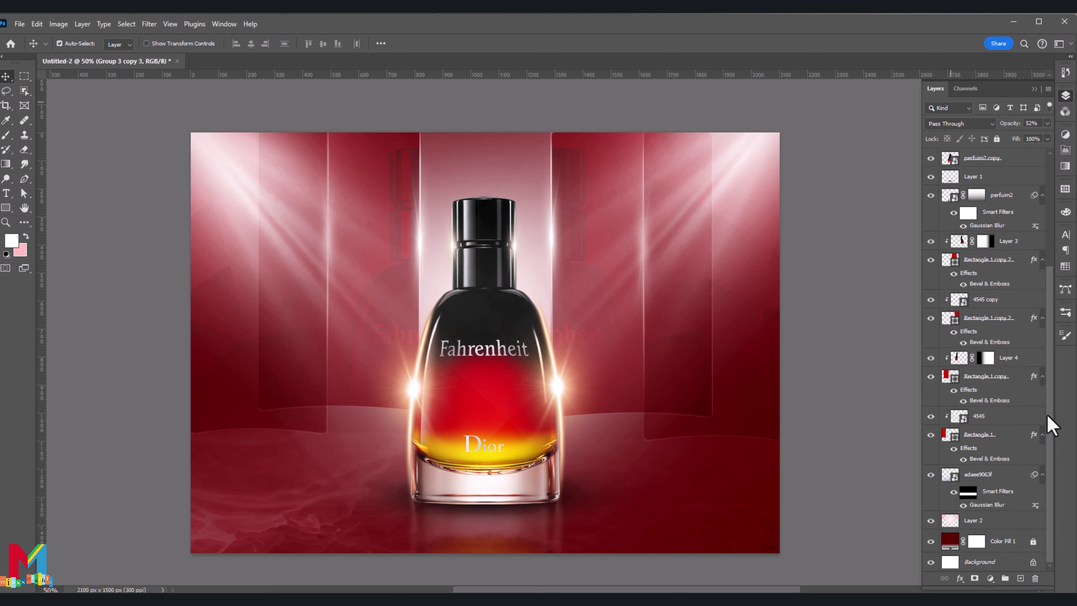
Merge all visible layers into a new stamped Layer 5
click(1033, 545)
scroll(1047, 425, up, 5)
click(1015, 158)
key(ctrl+alt+shift+e)
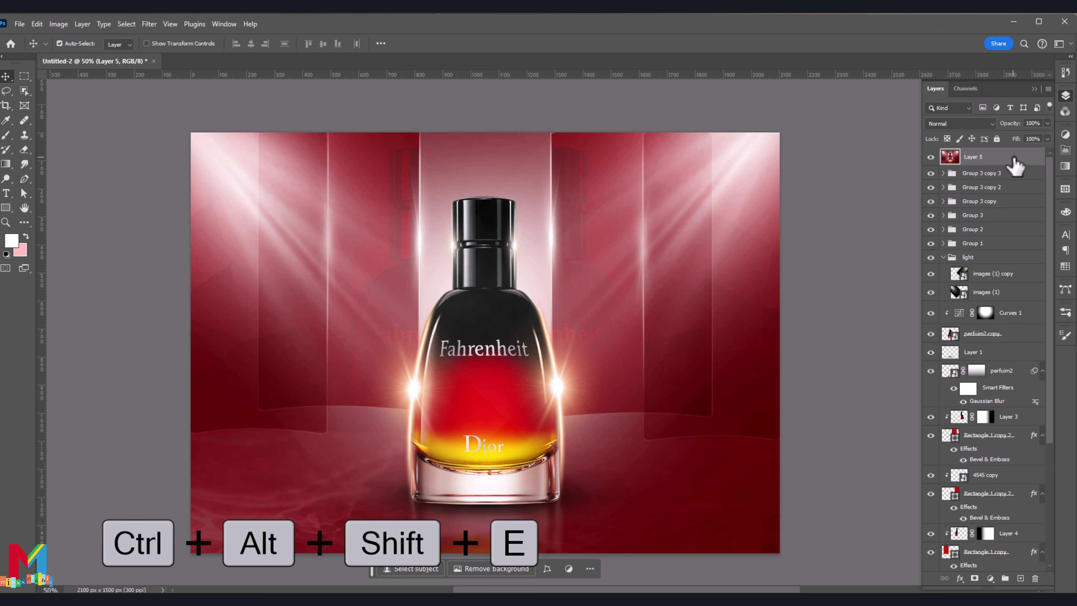
Add a Color Balance adjustment with Cyan–Red pushed to +23
click(990, 578)
click(1018, 481)
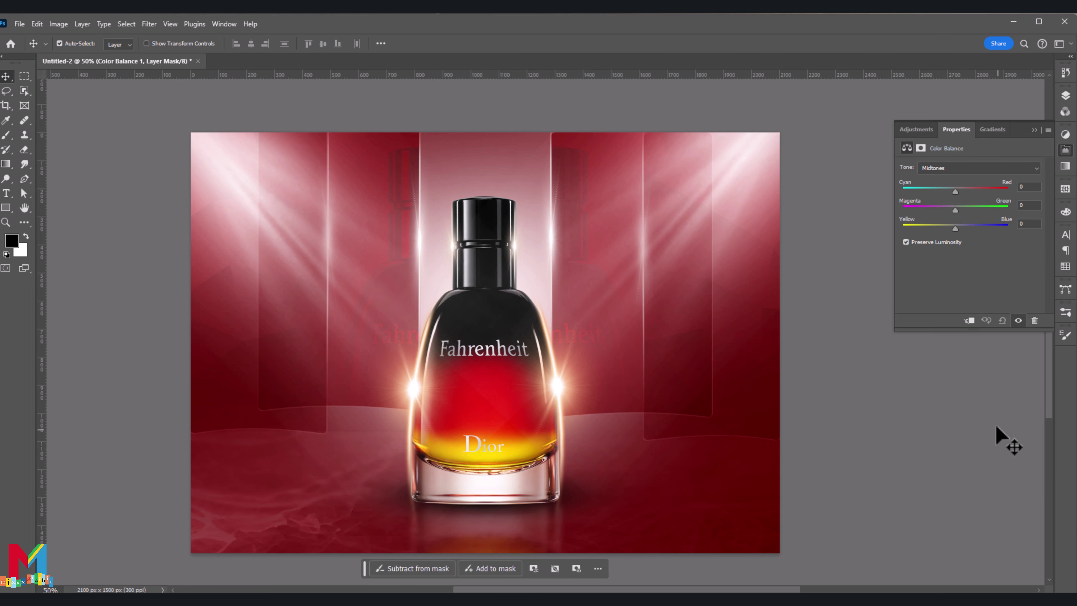
drag(959, 190, 967, 192)
click(1035, 129)
click(1065, 95)
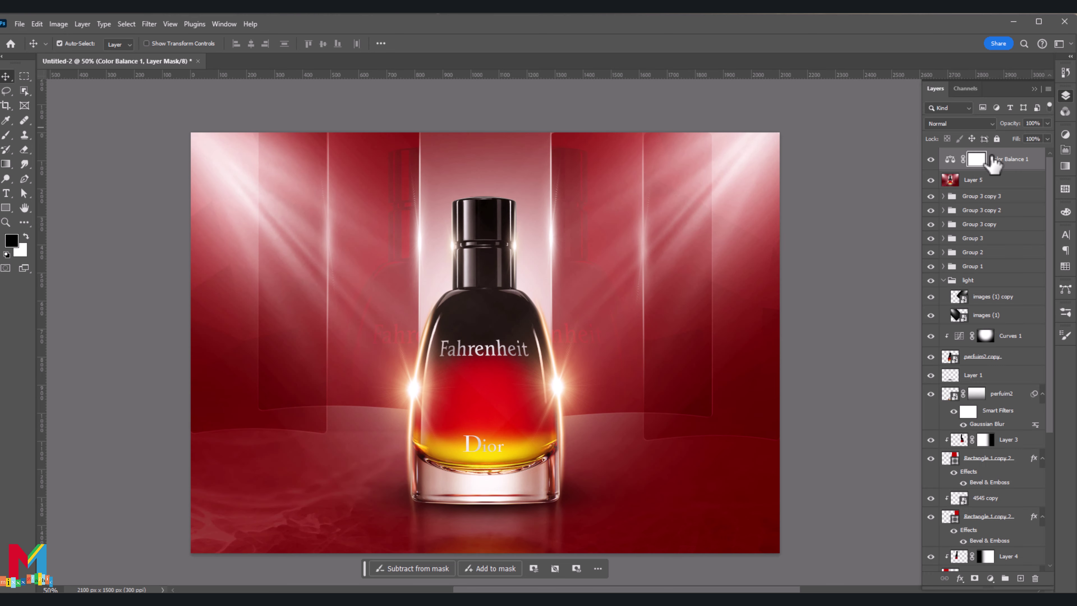
Apply Camera Raw to Layer 5: Exposure +0.50, Contrast +45, Texture +32, Clarity +23
click(976, 182)
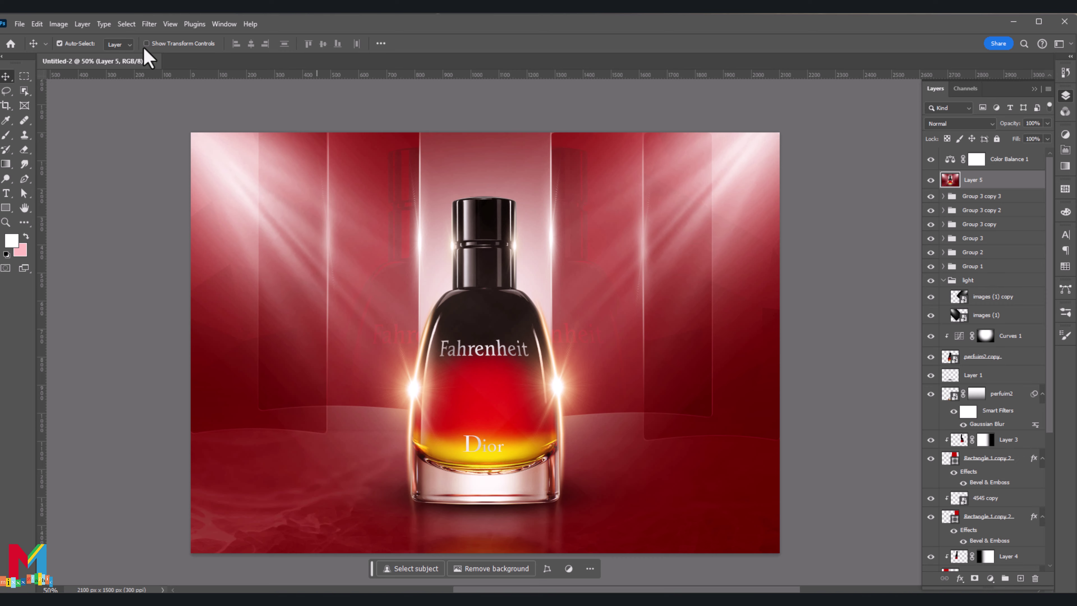
click(155, 26)
click(178, 109)
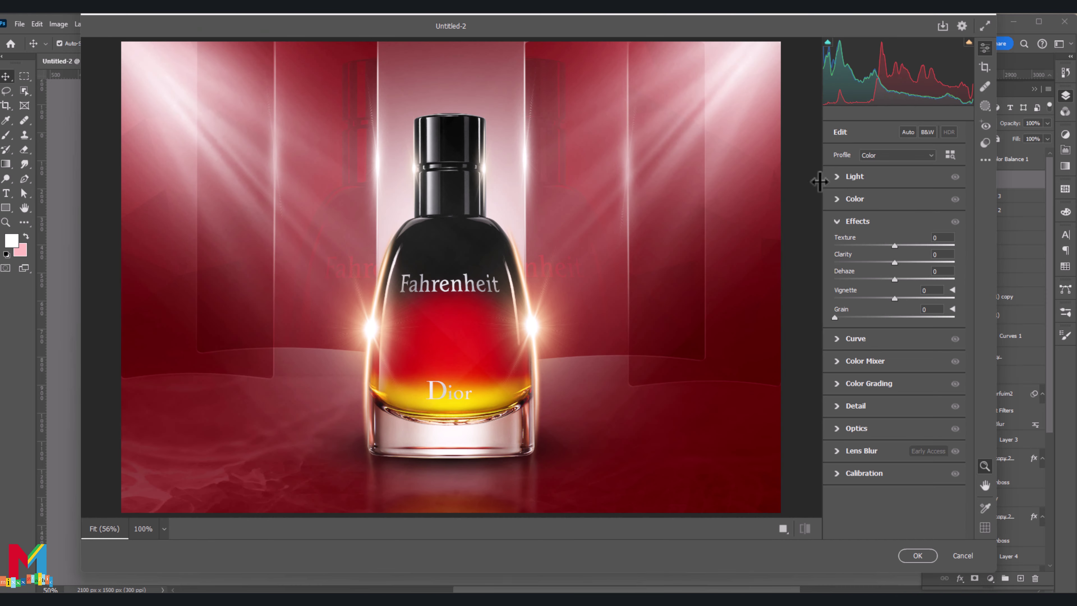
mouse_move(894, 202)
mouse_down()
mouse_move(926, 218)
mouse_move(894, 252)
mouse_up()
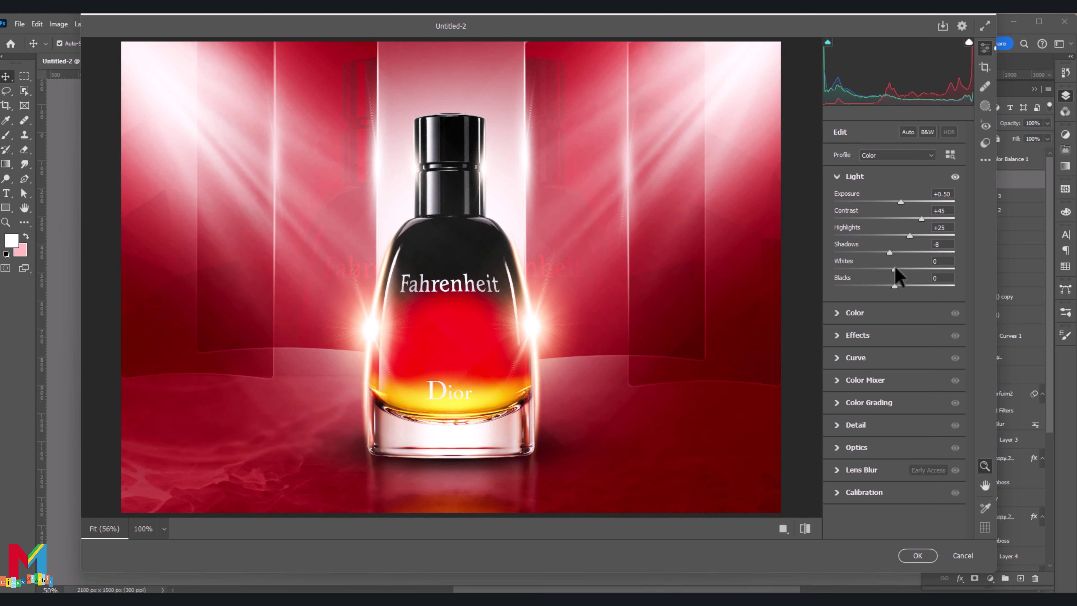
drag(896, 270, 899, 272)
click(854, 336)
mouse_move(895, 246)
mouse_down()
mouse_move(914, 246)
mouse_move(907, 263)
mouse_up()
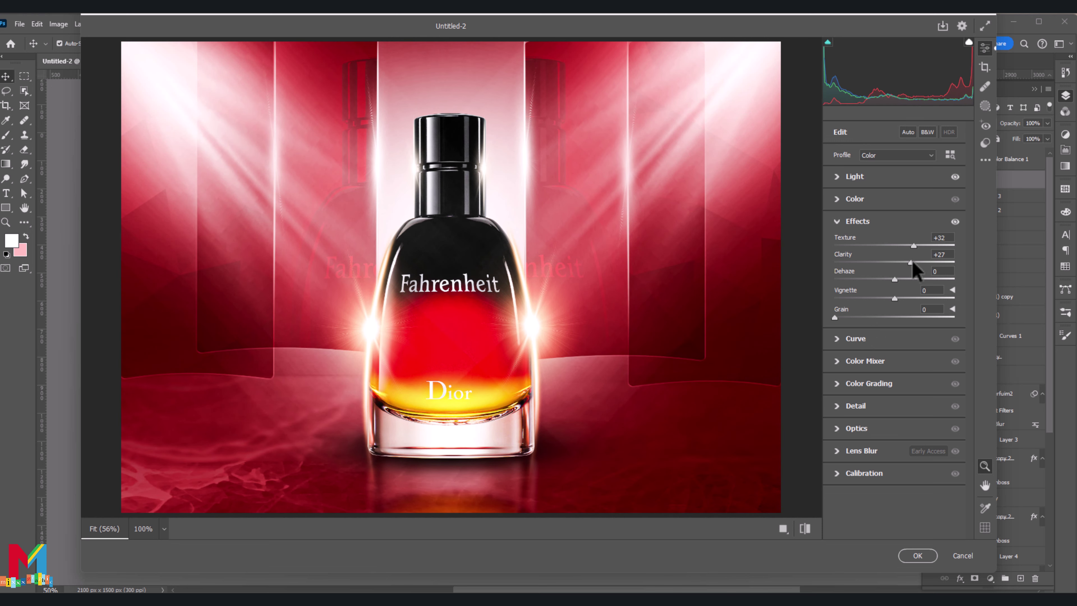
drag(911, 263, 908, 265)
click(916, 557)
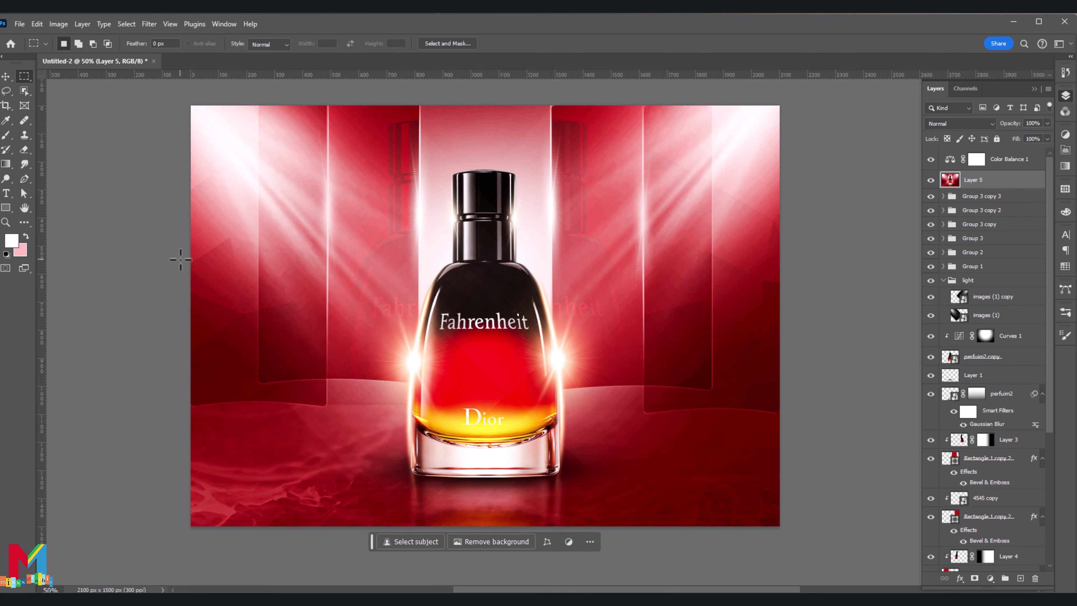